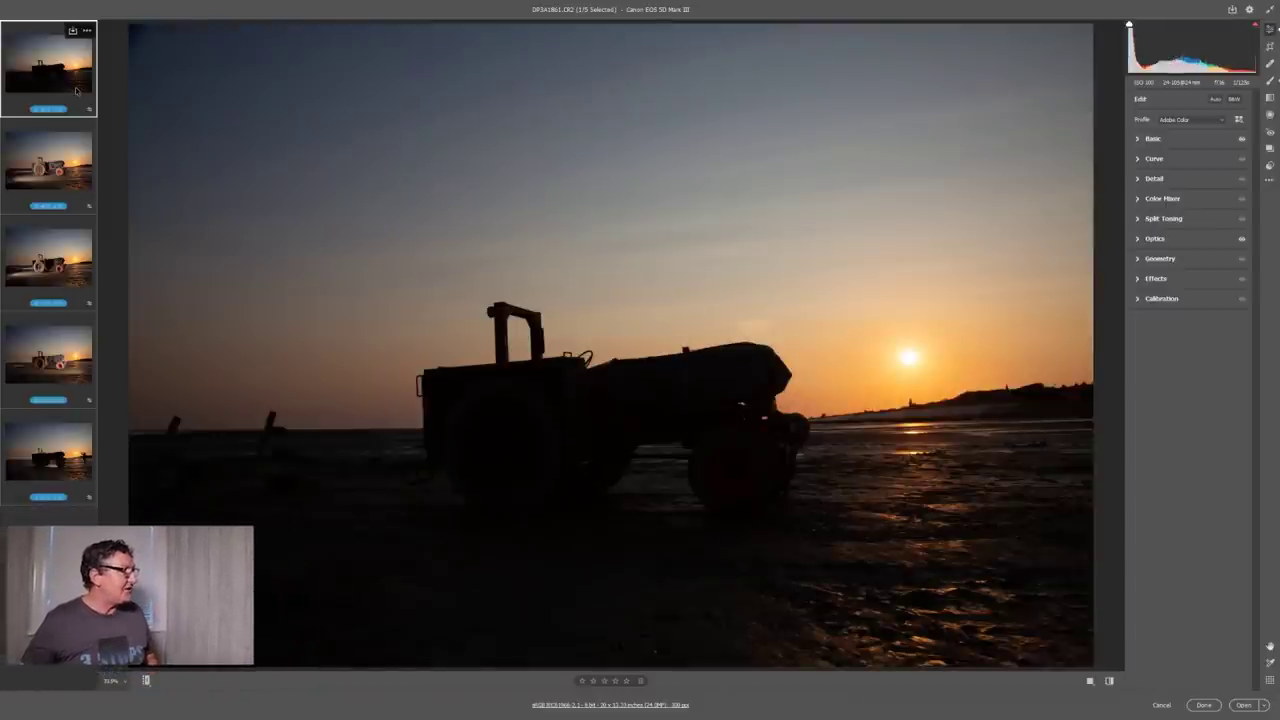
Review the tractor exposures, then select all five and apply chromatic aberration removal and lens profile corrections.
left_click(80, 168)
left_click(75, 350)
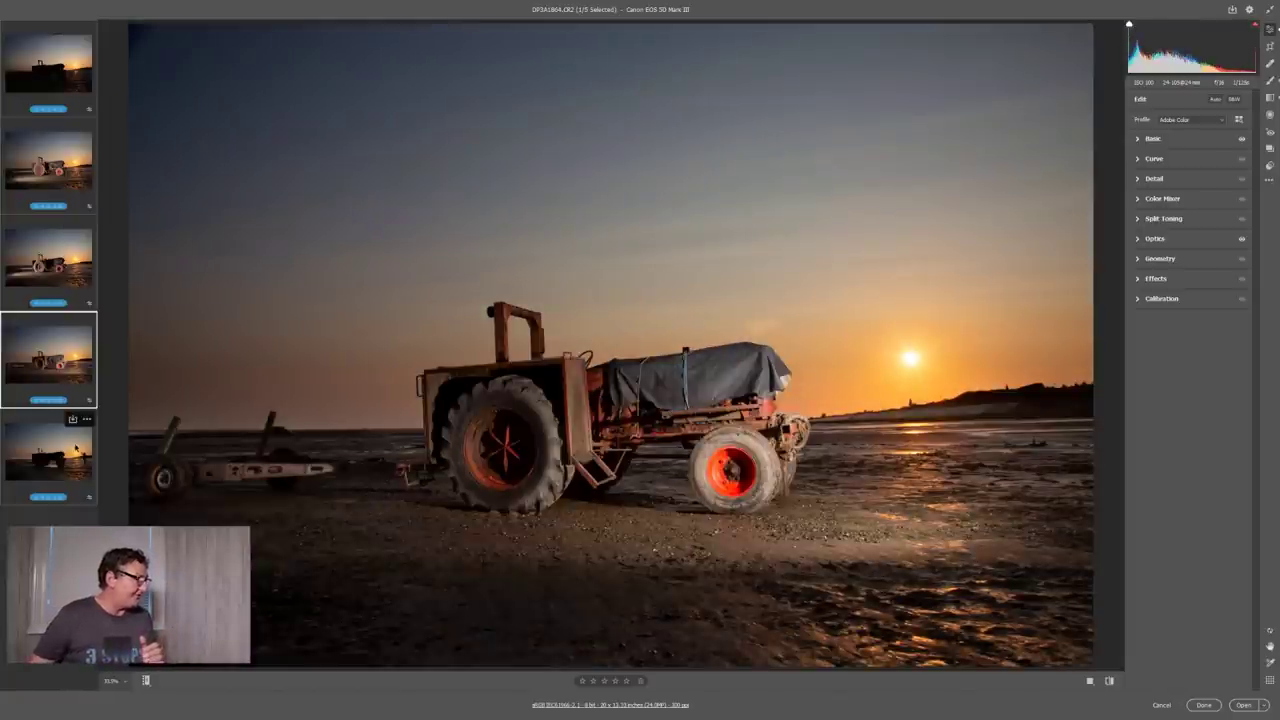
left_click(75, 446)
left_click(75, 68)
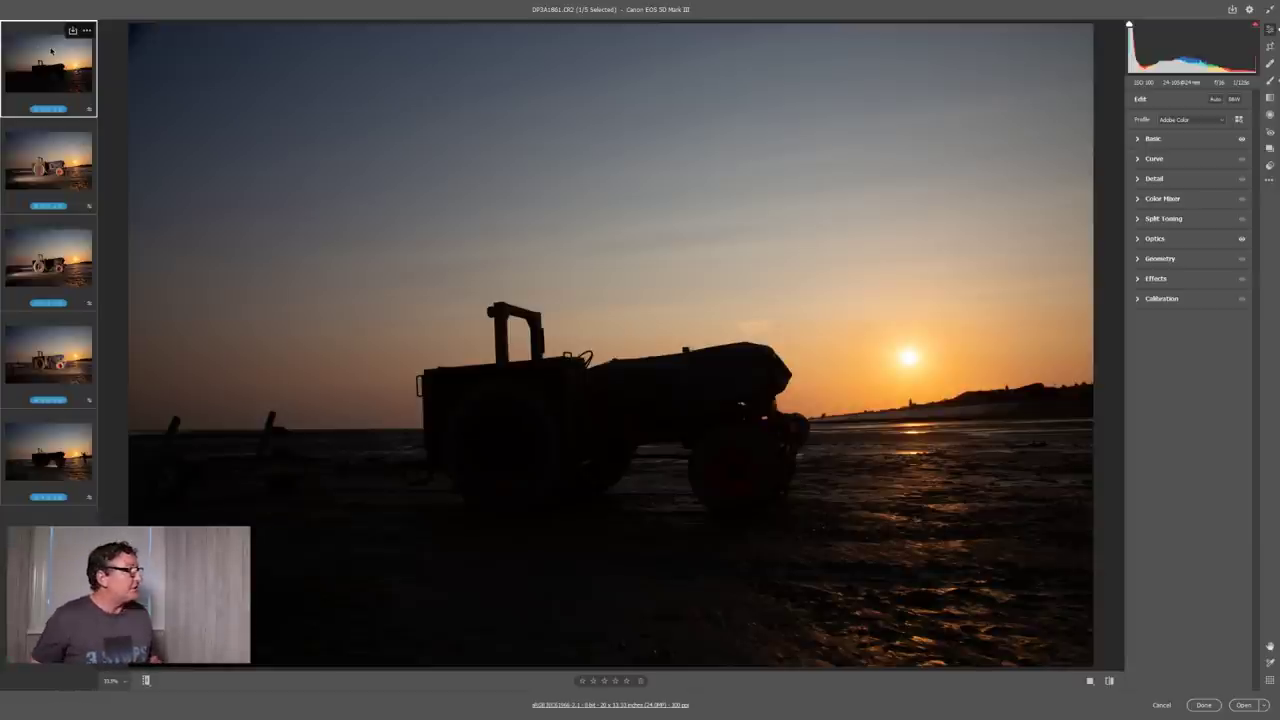
key("ctrl+a")
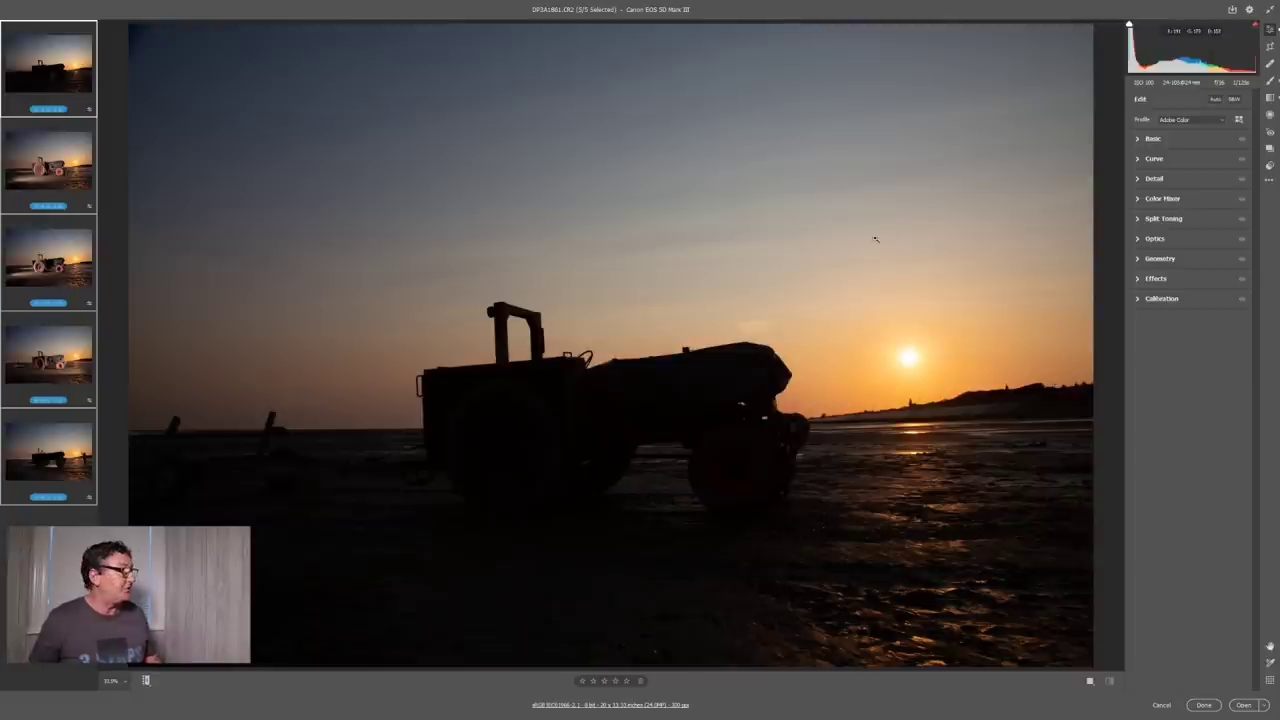
left_click(1138, 239)
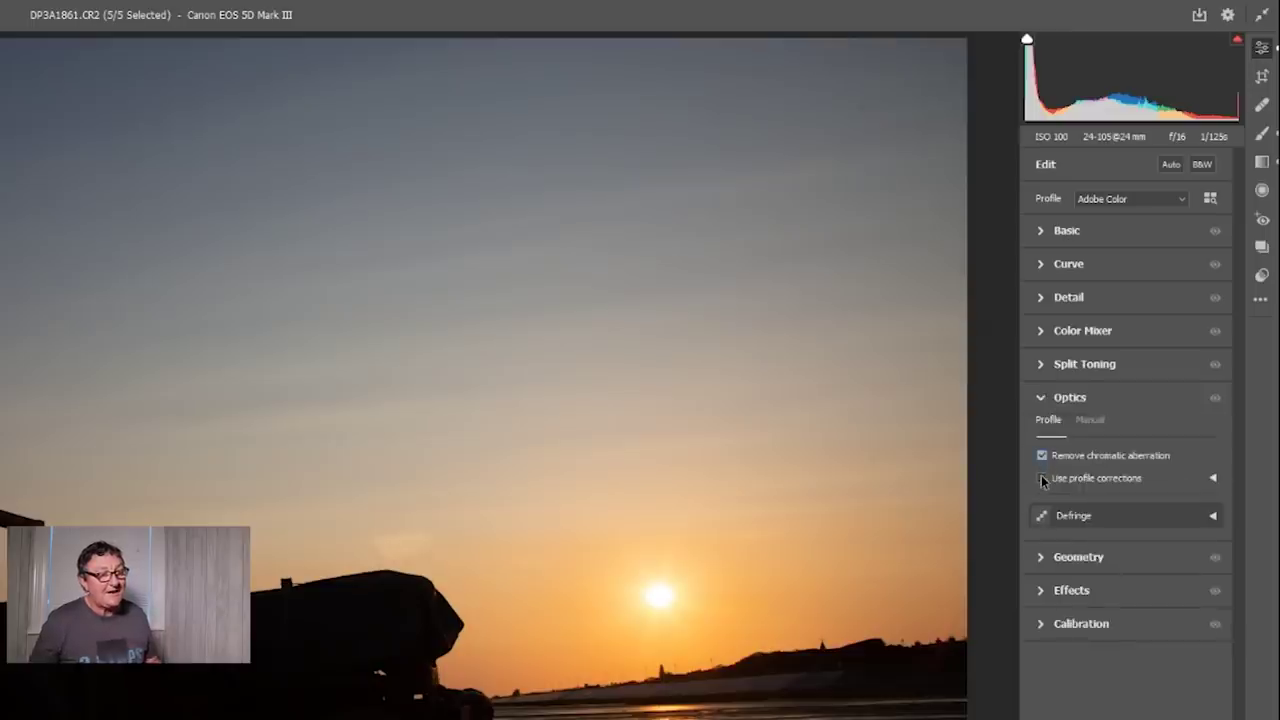
left_click(1042, 479)
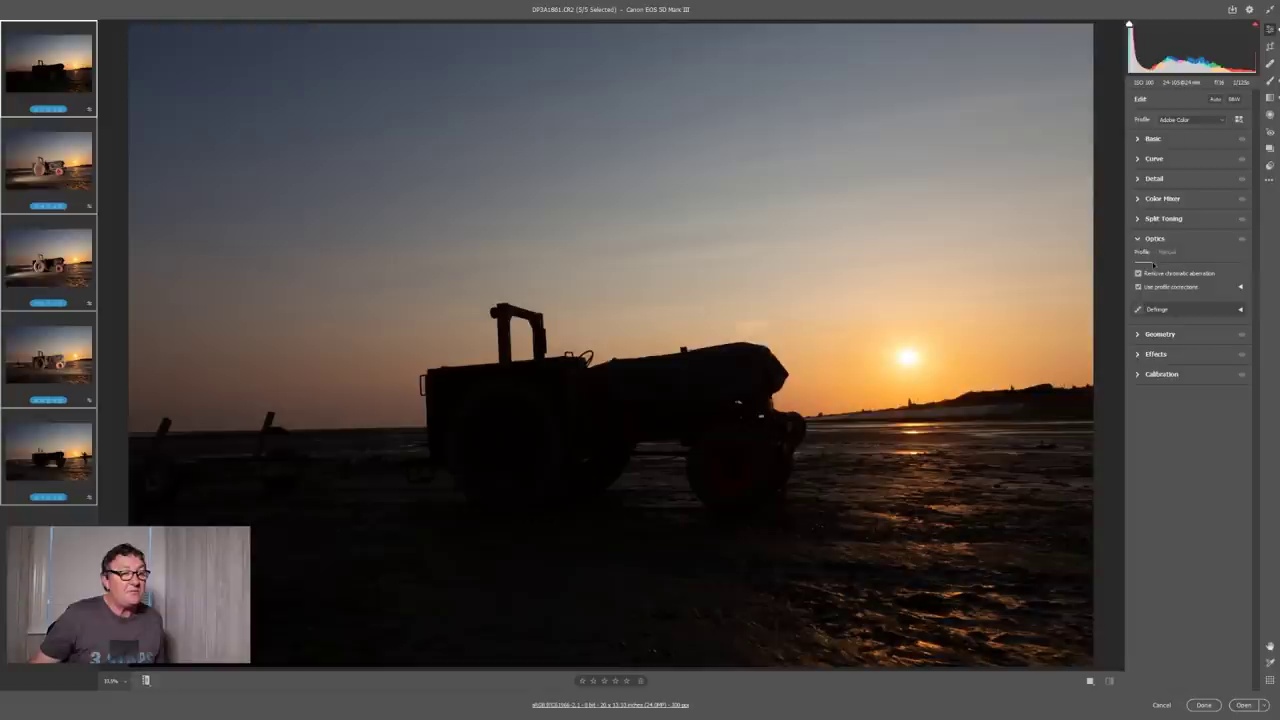
left_click(1139, 243)
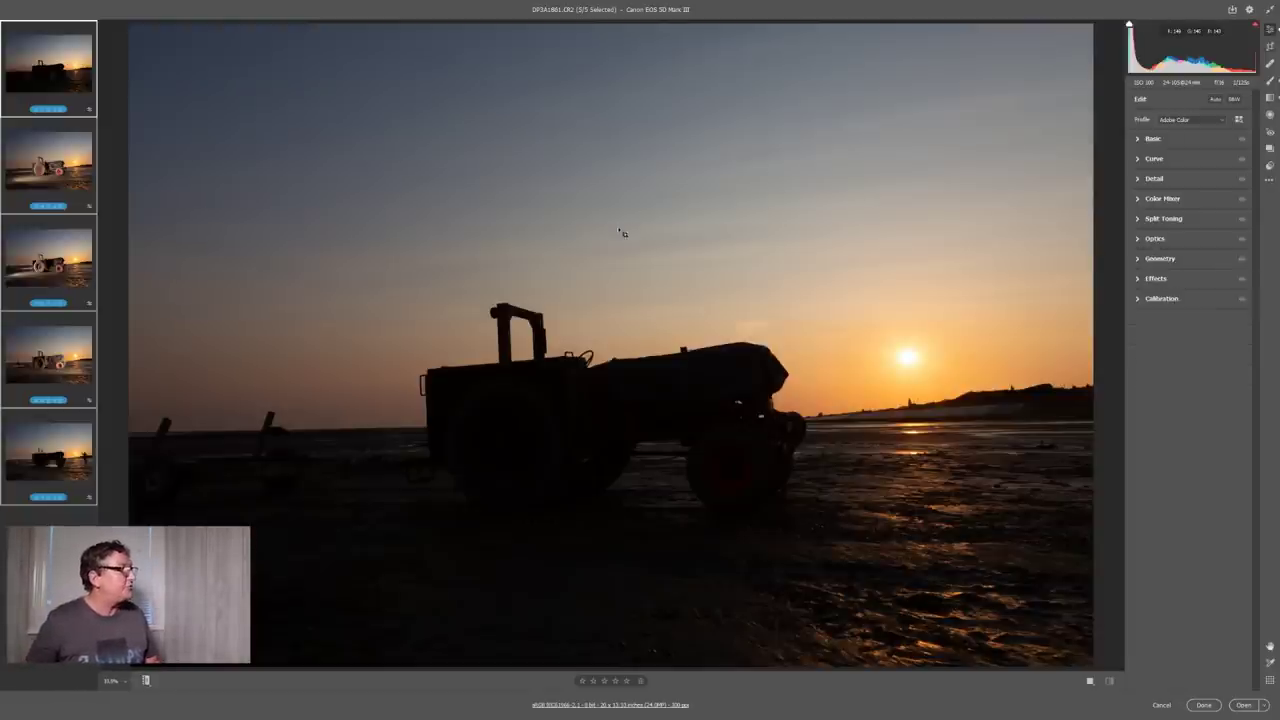
Crop all five selected photos to a 16 x 9 aspect ratio, level the horizon and reposition the image within the crop.
key("c")
key("e")
key("c")
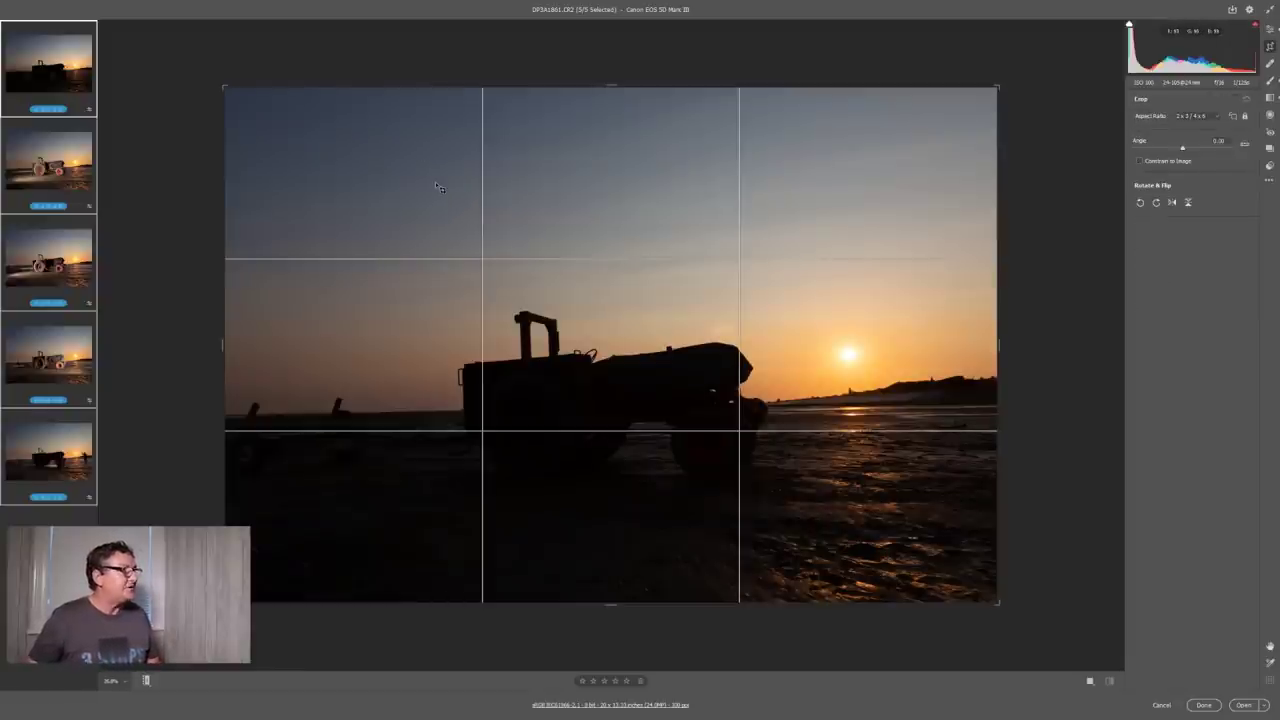
right_click(440, 188)
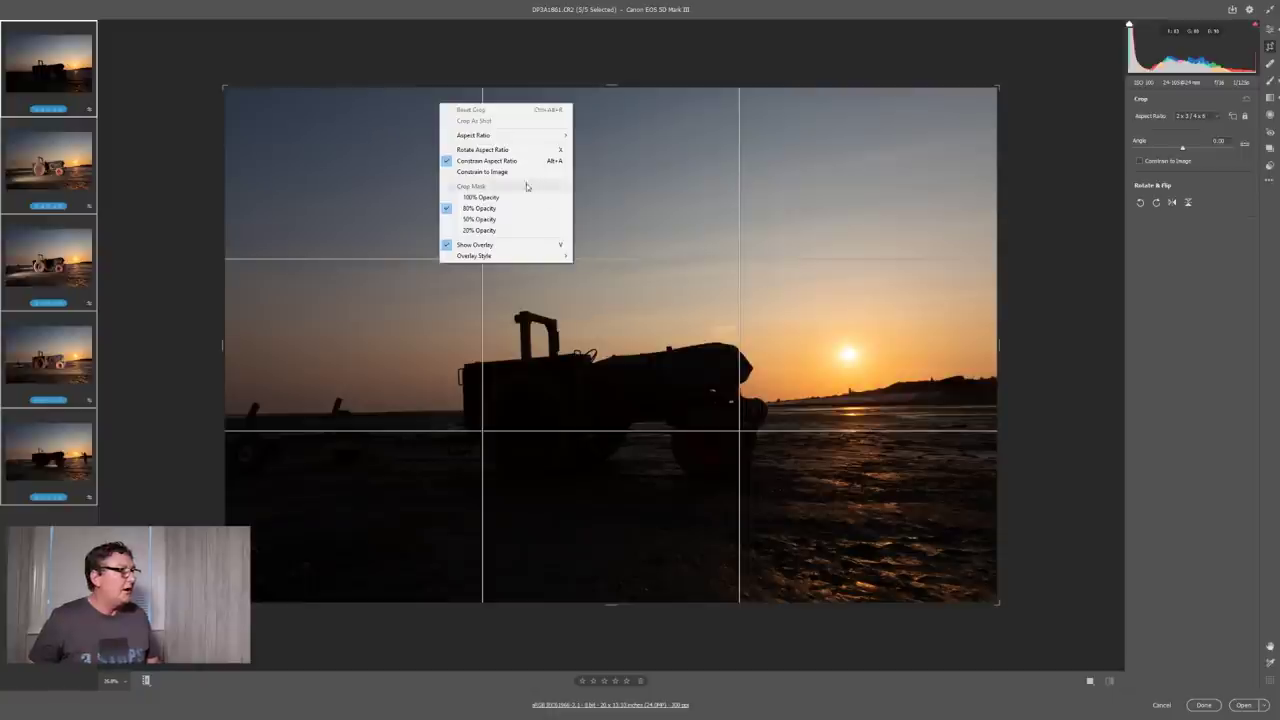
mouse_move(507, 139)
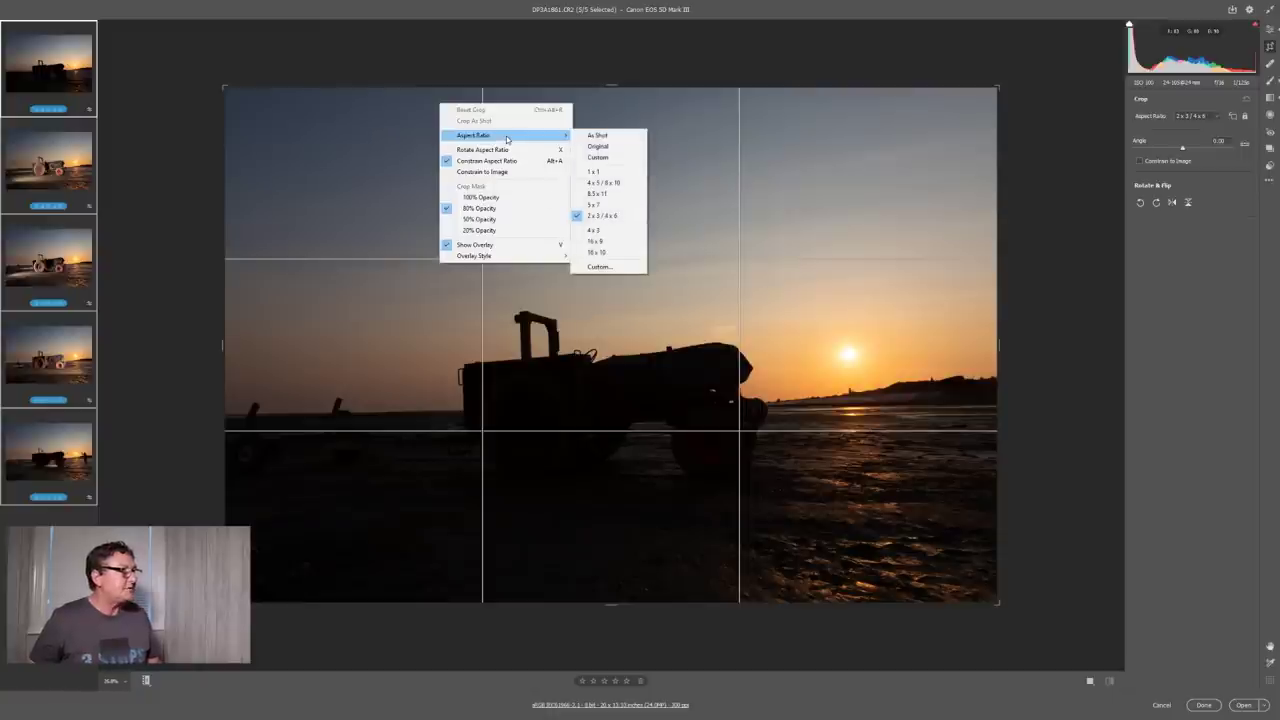
left_click(605, 242)
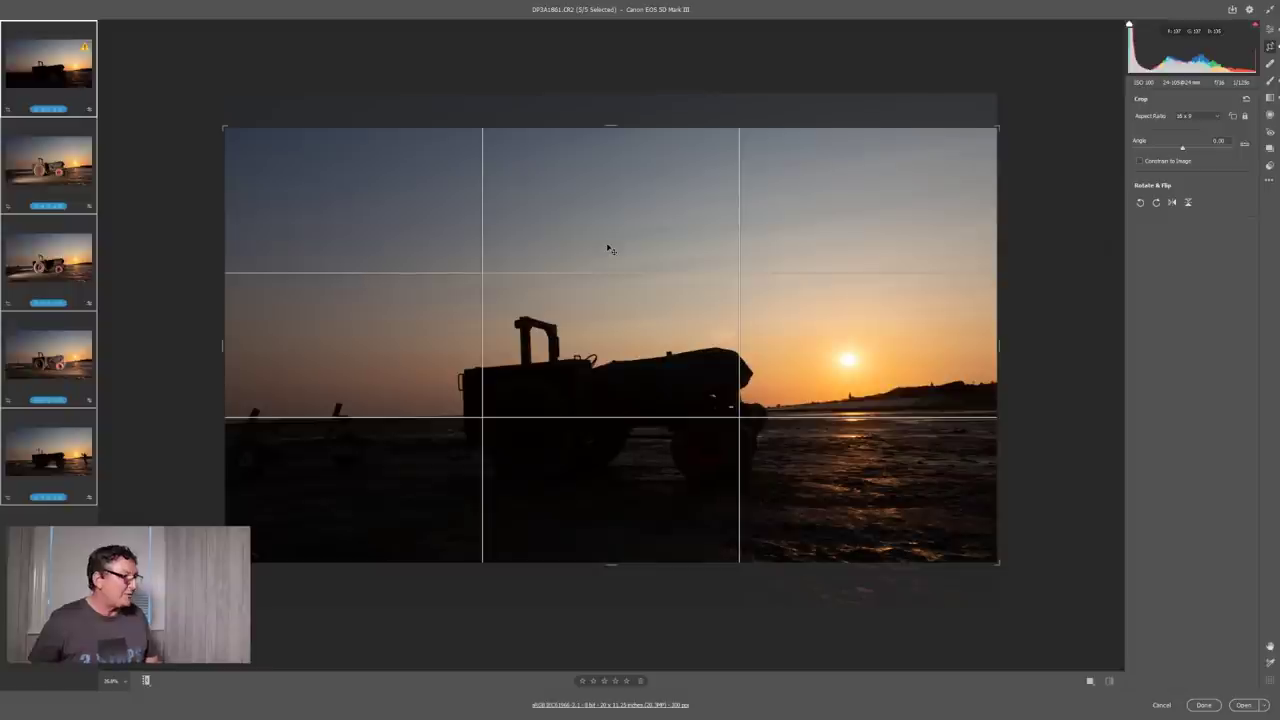
left_click_drag(598, 110, 600, 111)
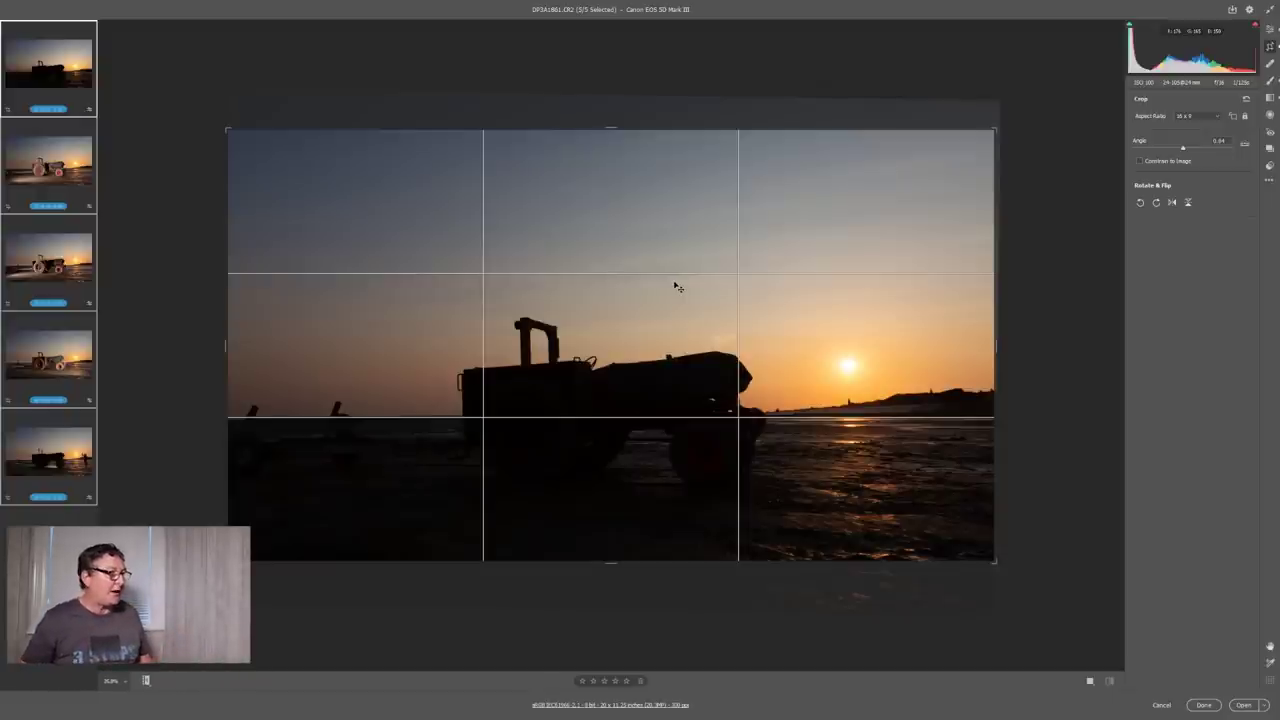
mouse_move(678, 274)
left_mouse_down()
mouse_move(681, 262)
mouse_move(680, 278)
left_mouse_up()
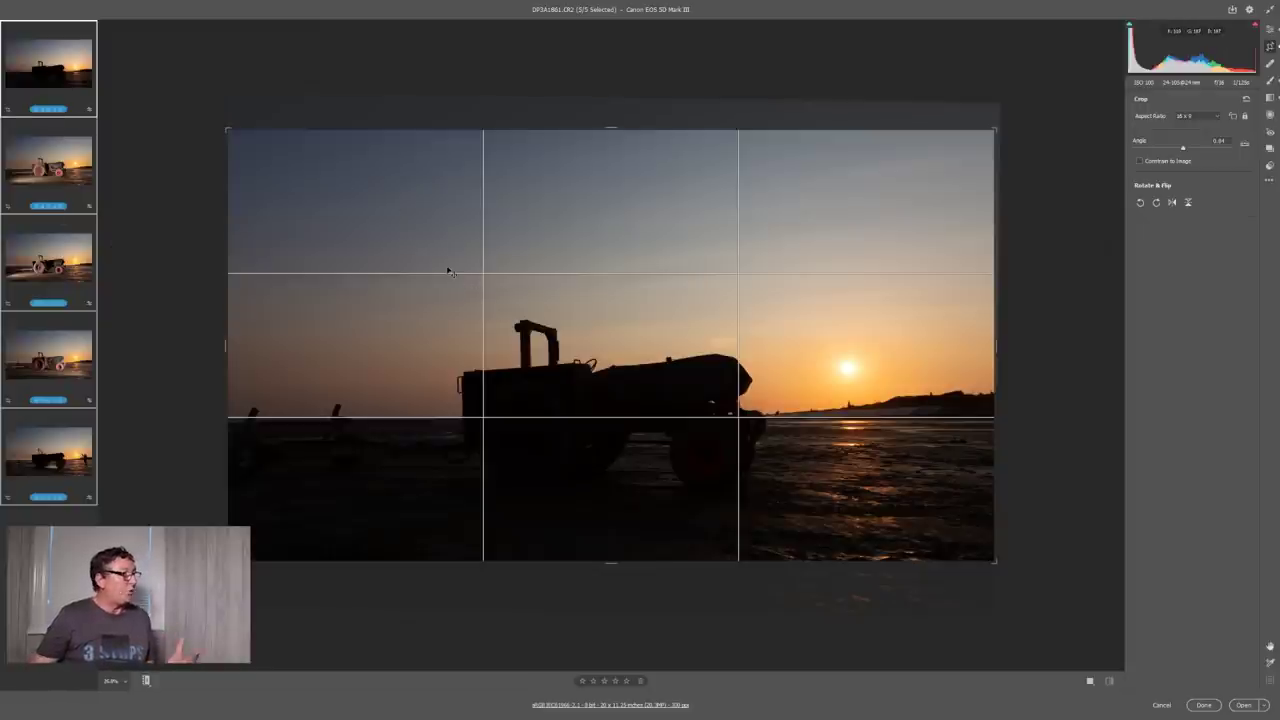
Compare the crop and framing across the five tractor exposures, including the frame with the person in it.
left_click(82, 162)
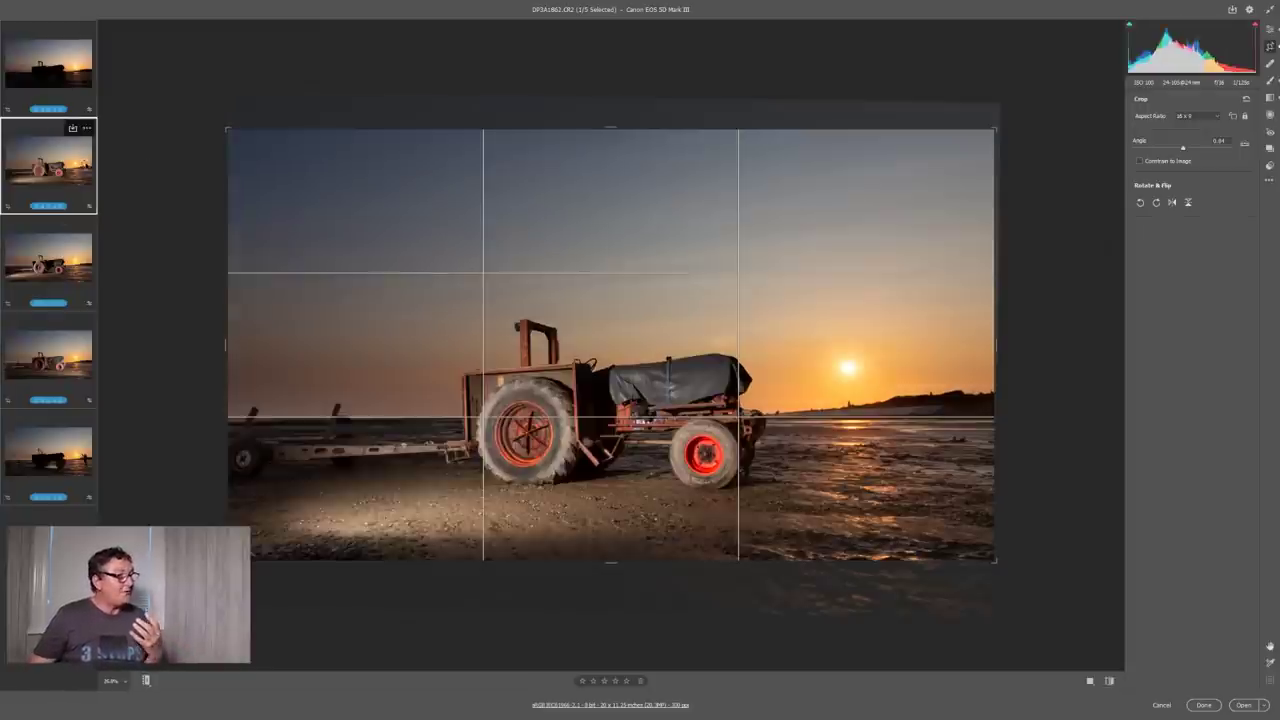
left_click(72, 280)
left_click(70, 345)
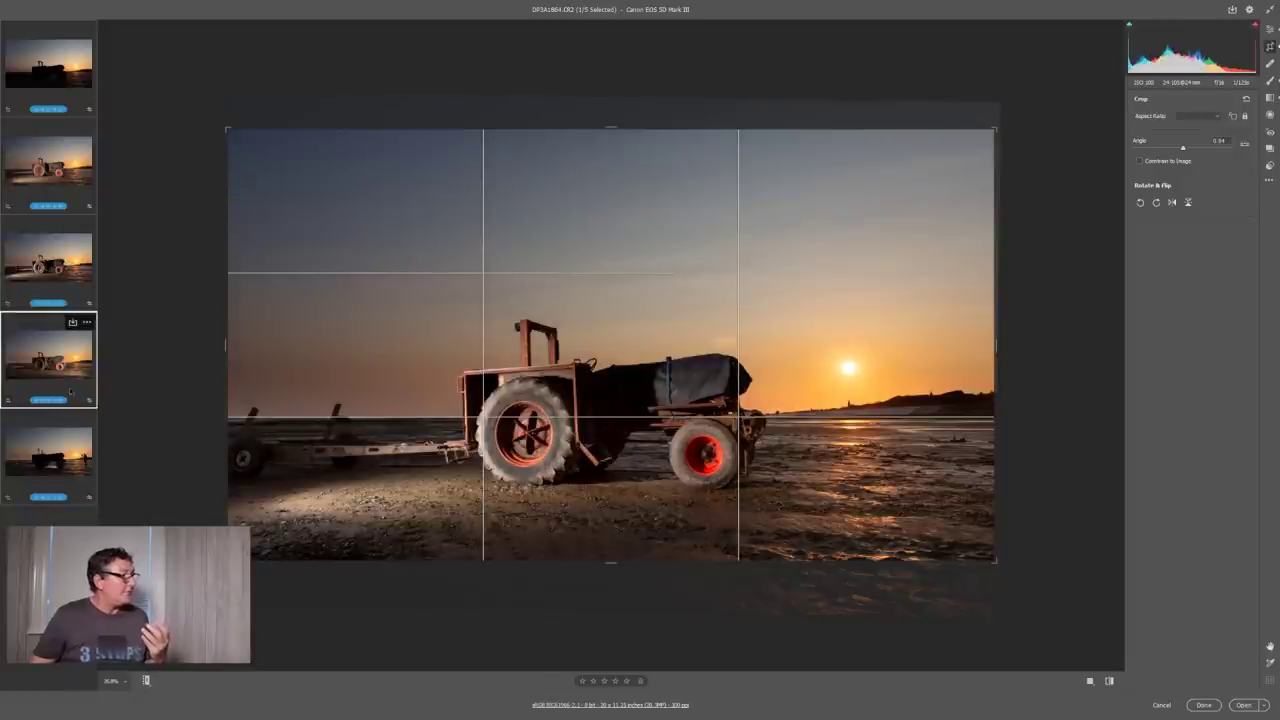
left_click(72, 440)
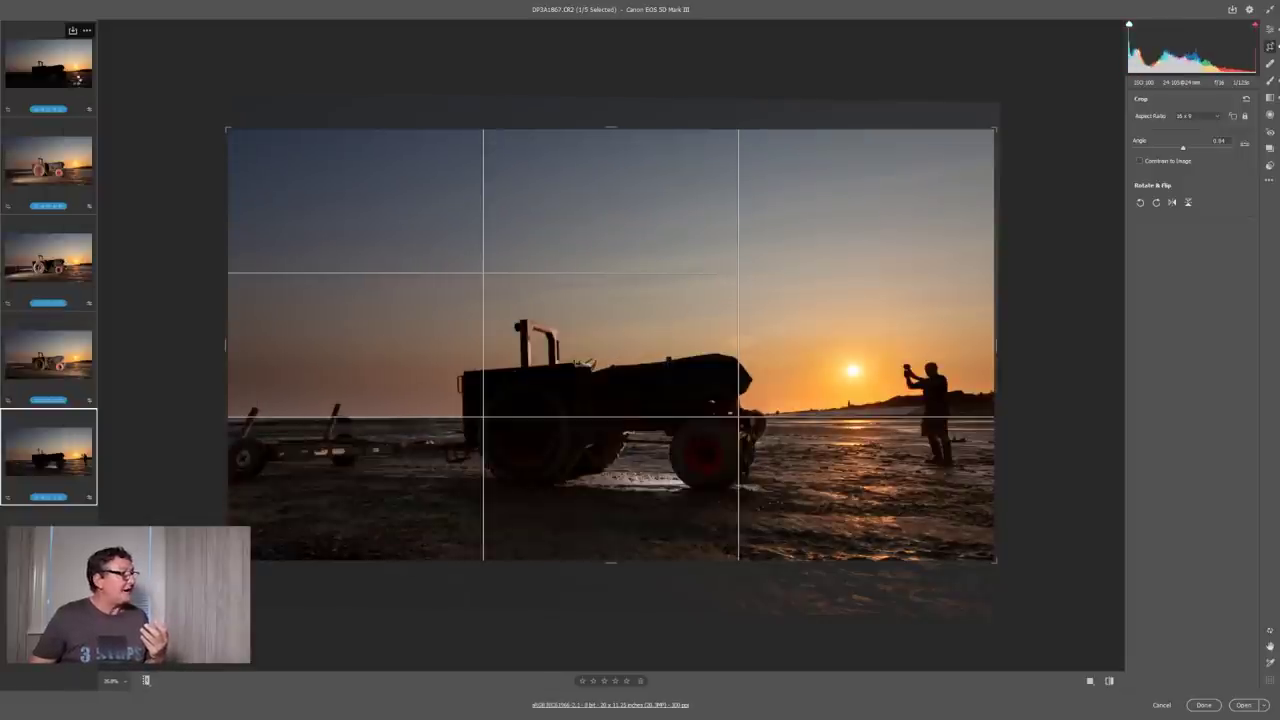
left_click(77, 83)
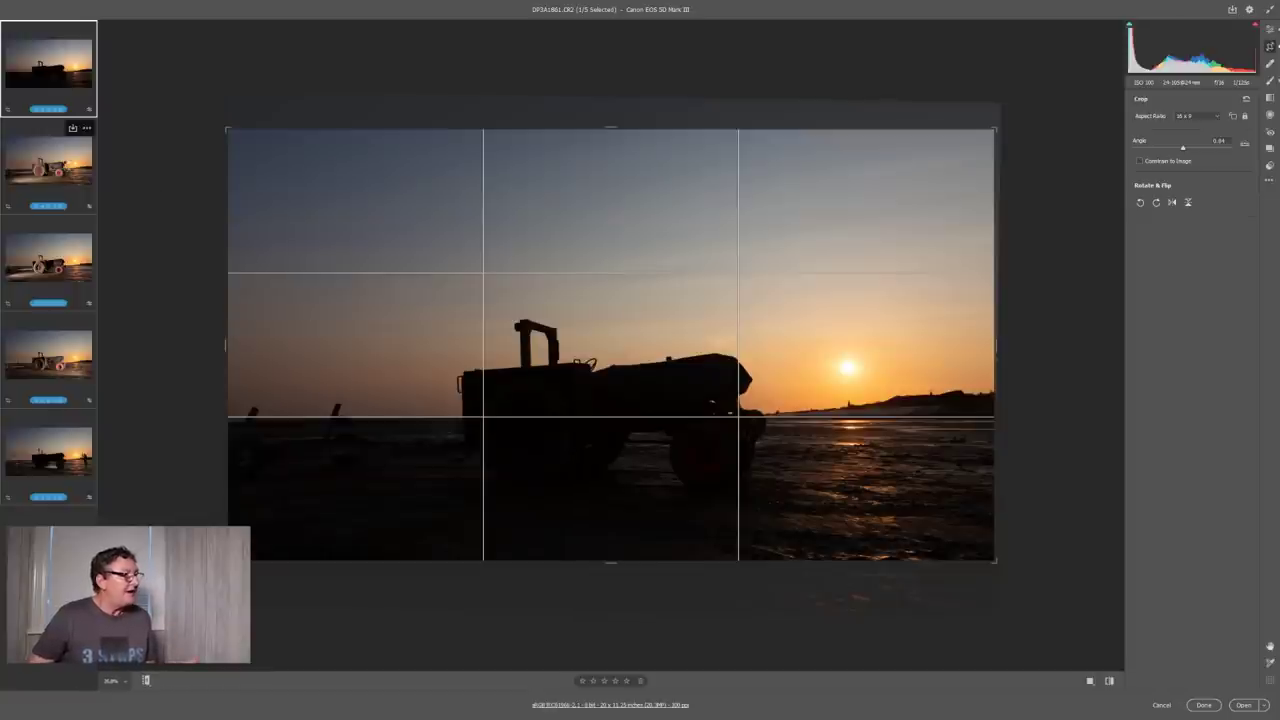
left_click(48, 160)
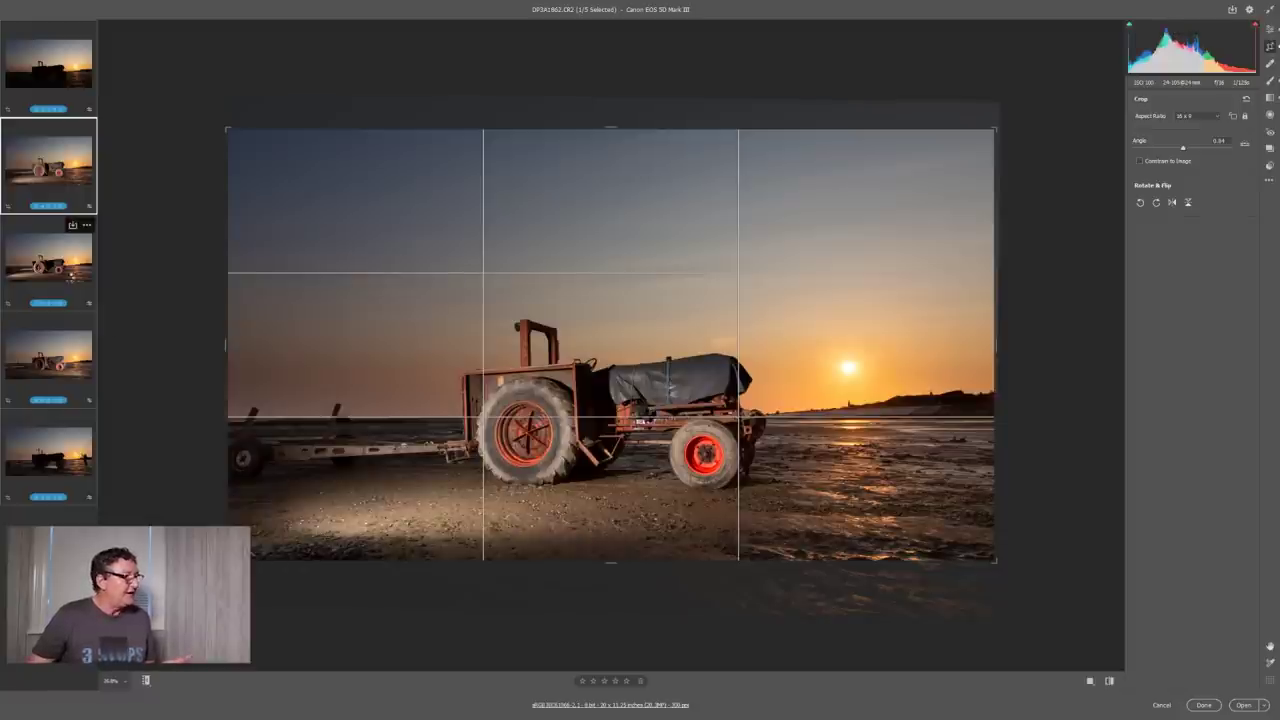
left_click(70, 277)
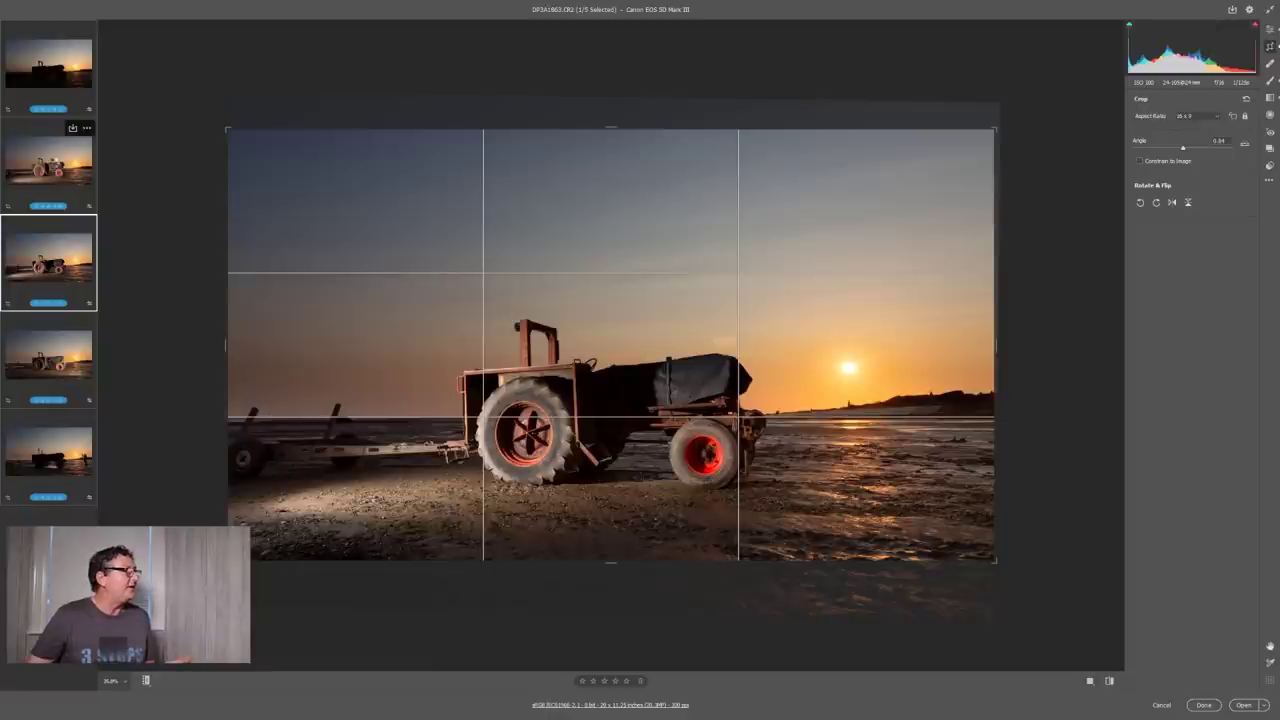
left_click(54, 163)
left_click(57, 80)
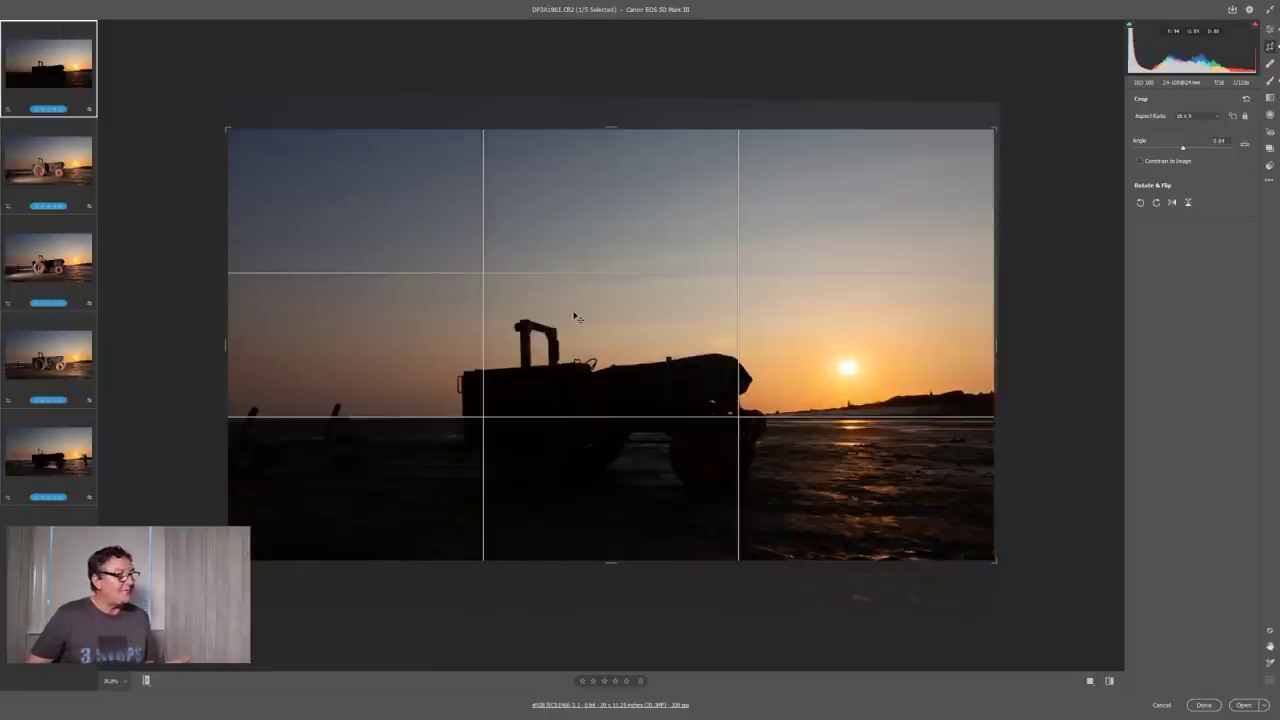
Raise the first silhouette photo's exposure to about +0.30 and its shadows to about +52.
left_click(1270, 30)
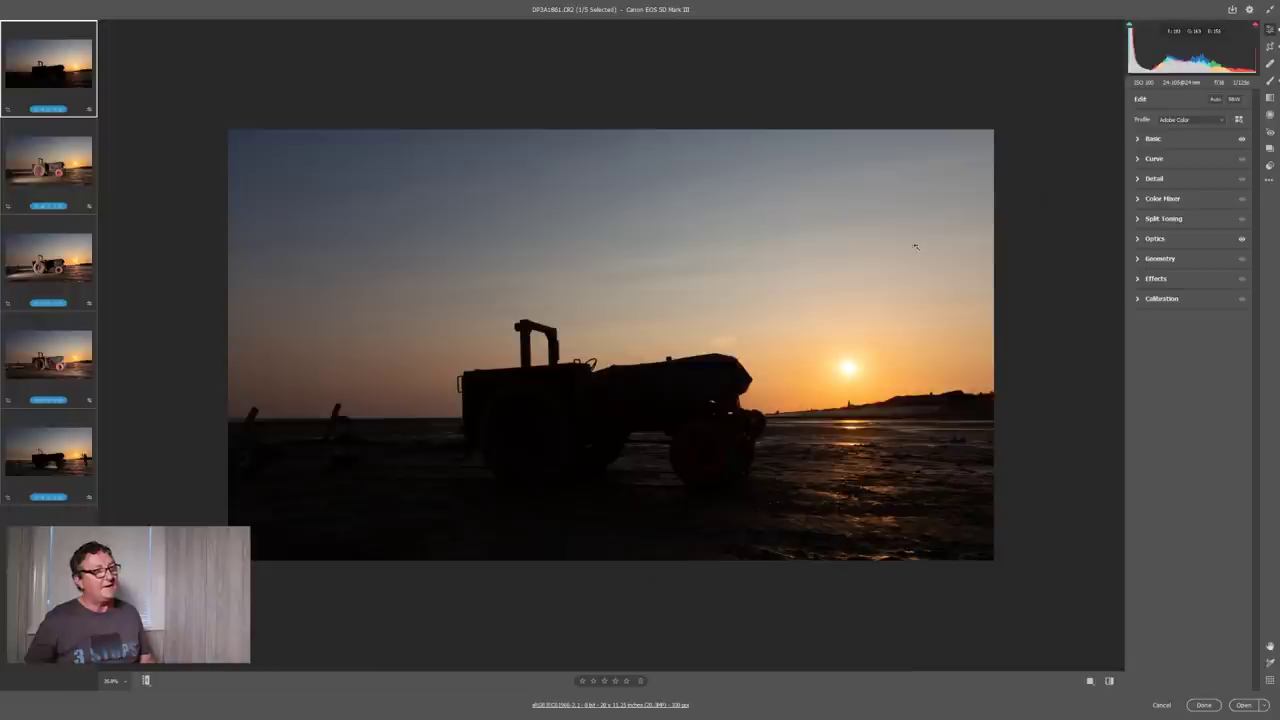
left_click(1150, 138)
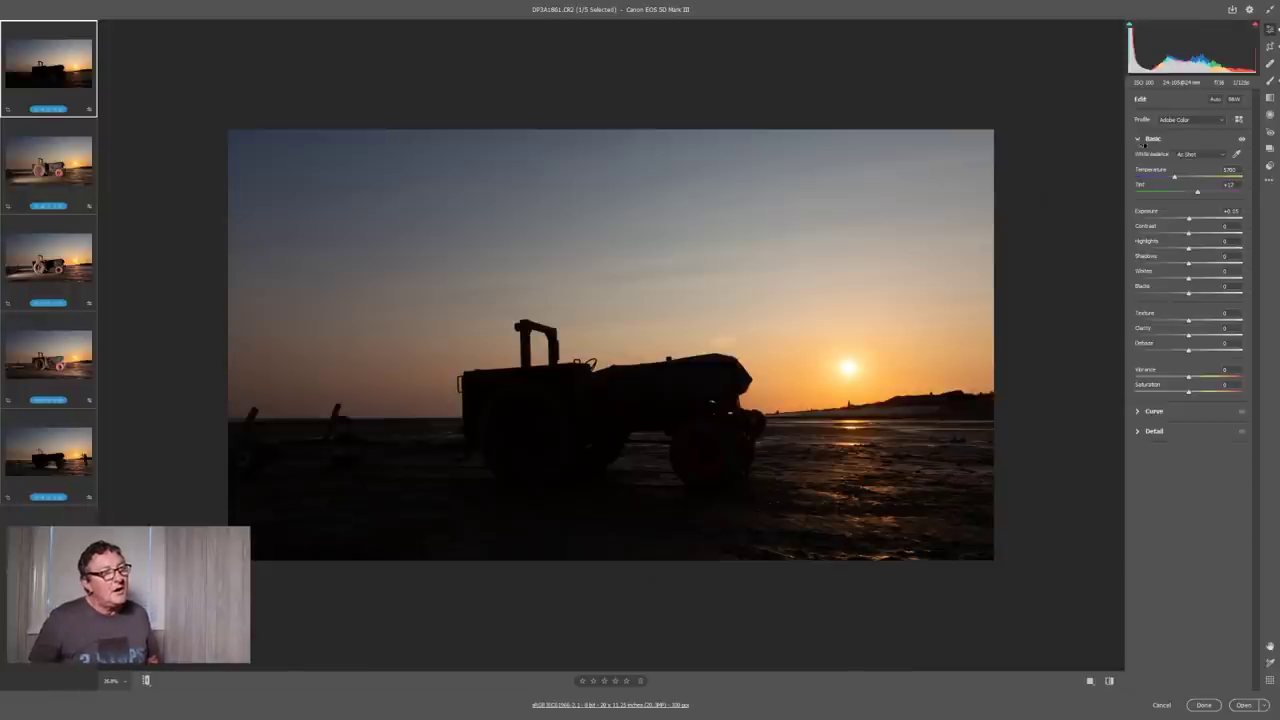
left_click(1189, 218)
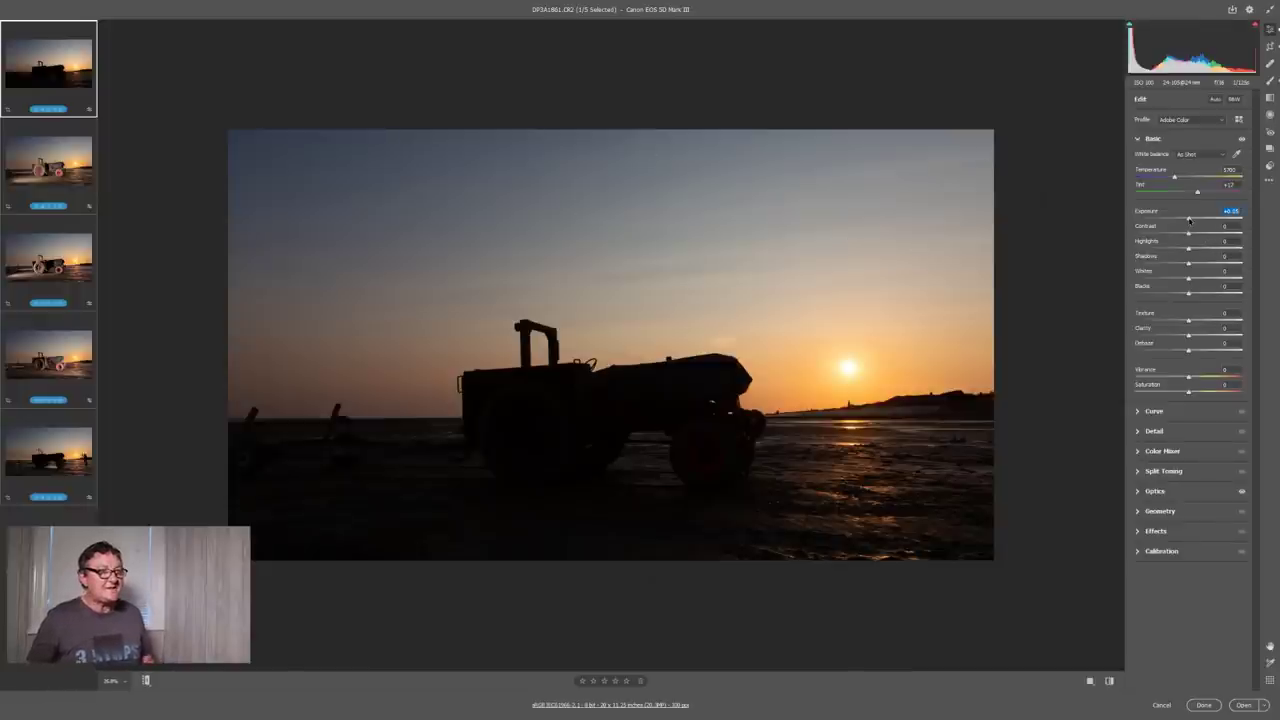
left_click_drag(1189, 218, 1191, 218)
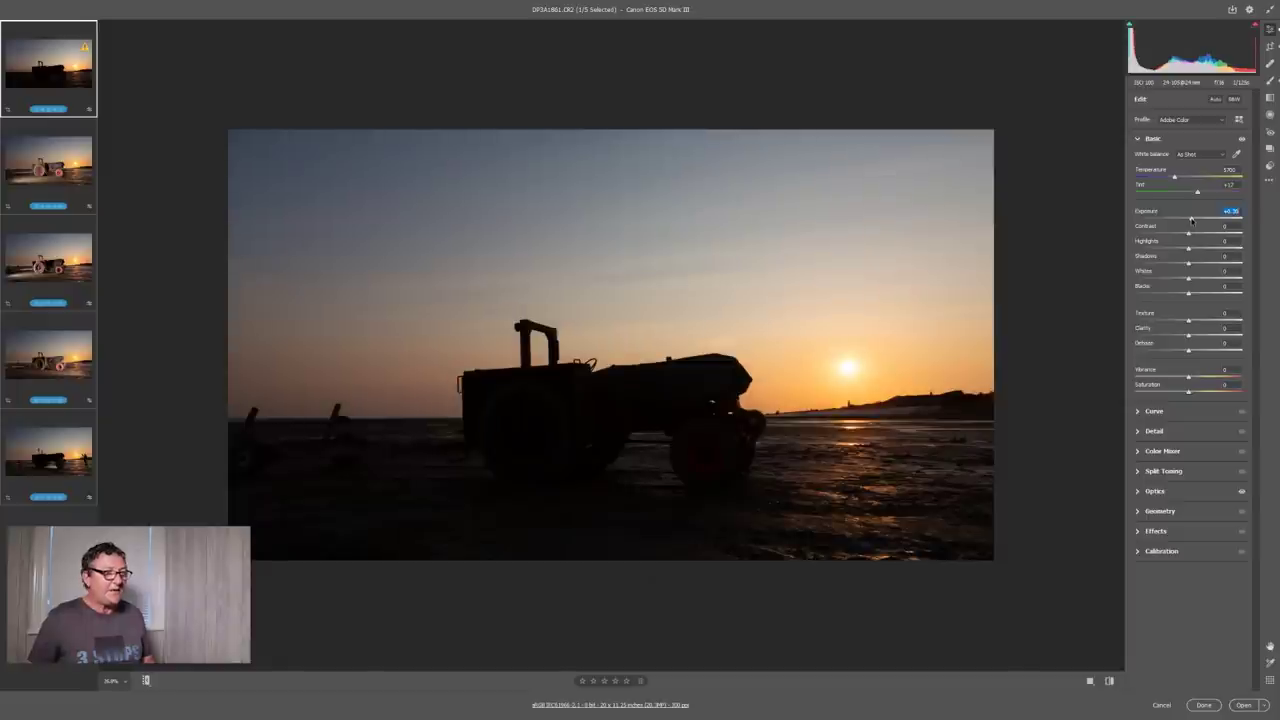
left_click_drag(1189, 264, 1218, 268)
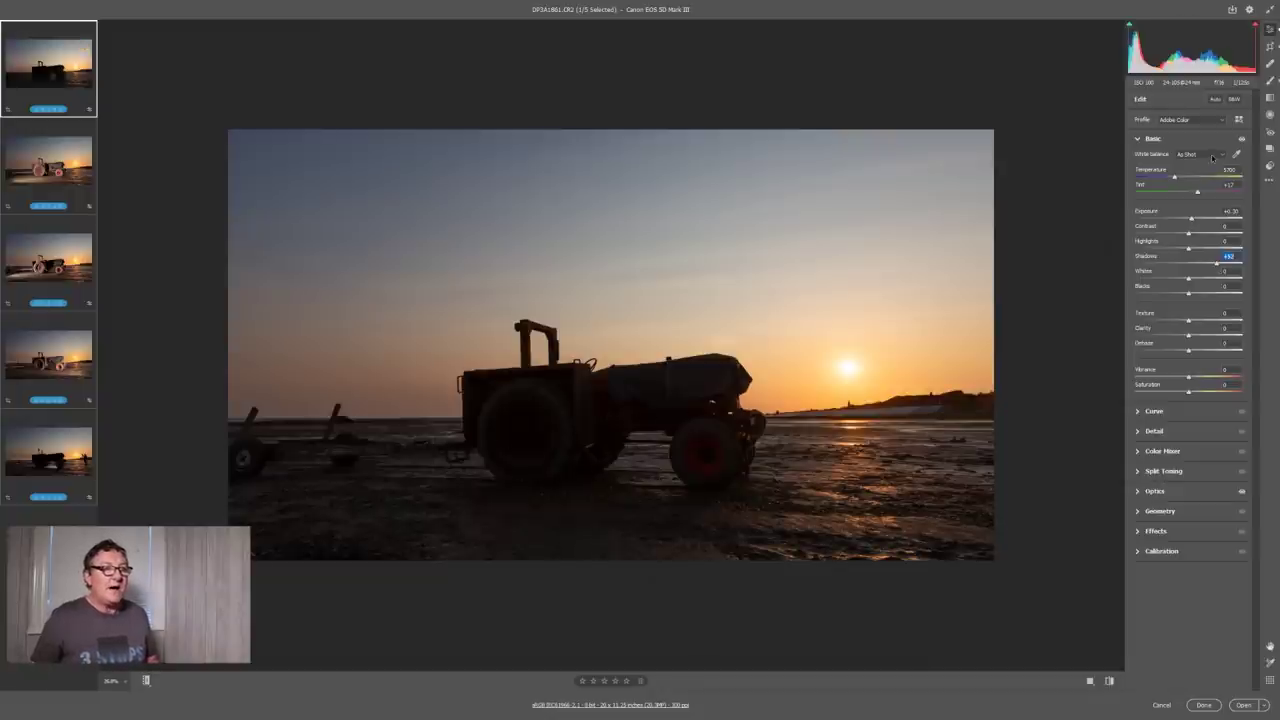
Add a graduated filter over the first photo's dark foreground, with exposure +0.35 and shadows about +16.
left_click(1268, 97)
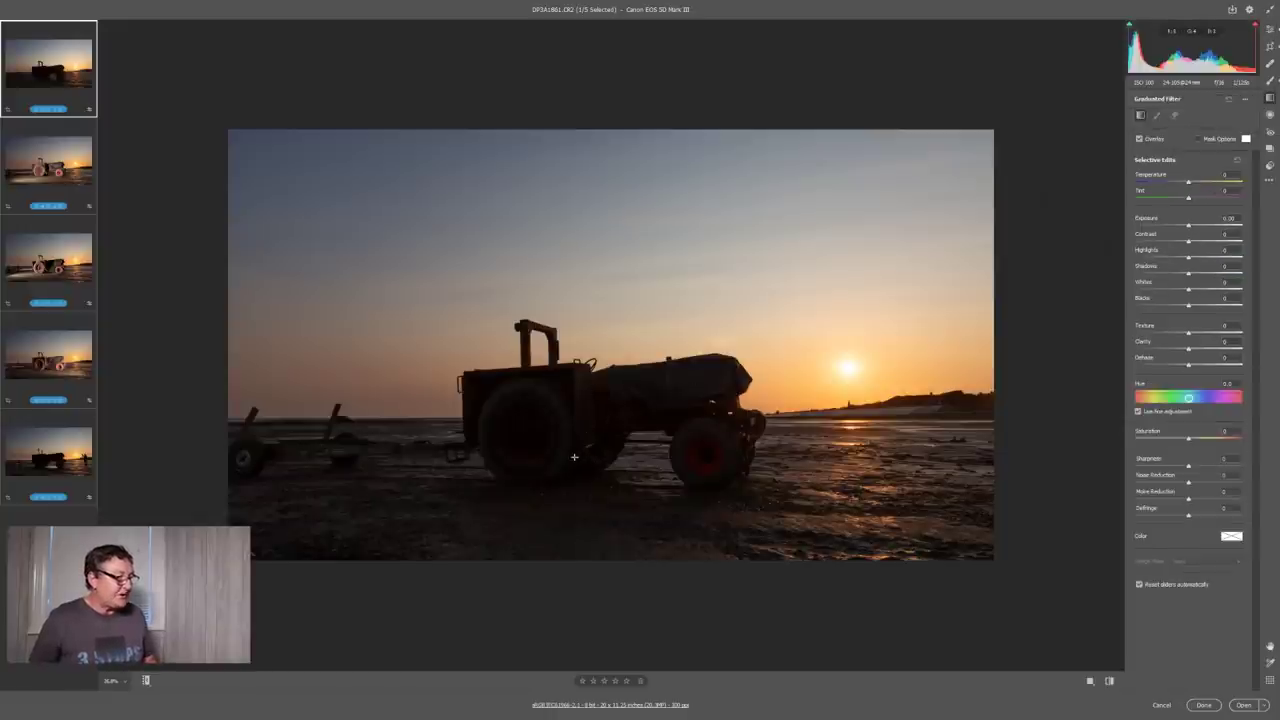
left_click_drag(576, 458, 576, 386)
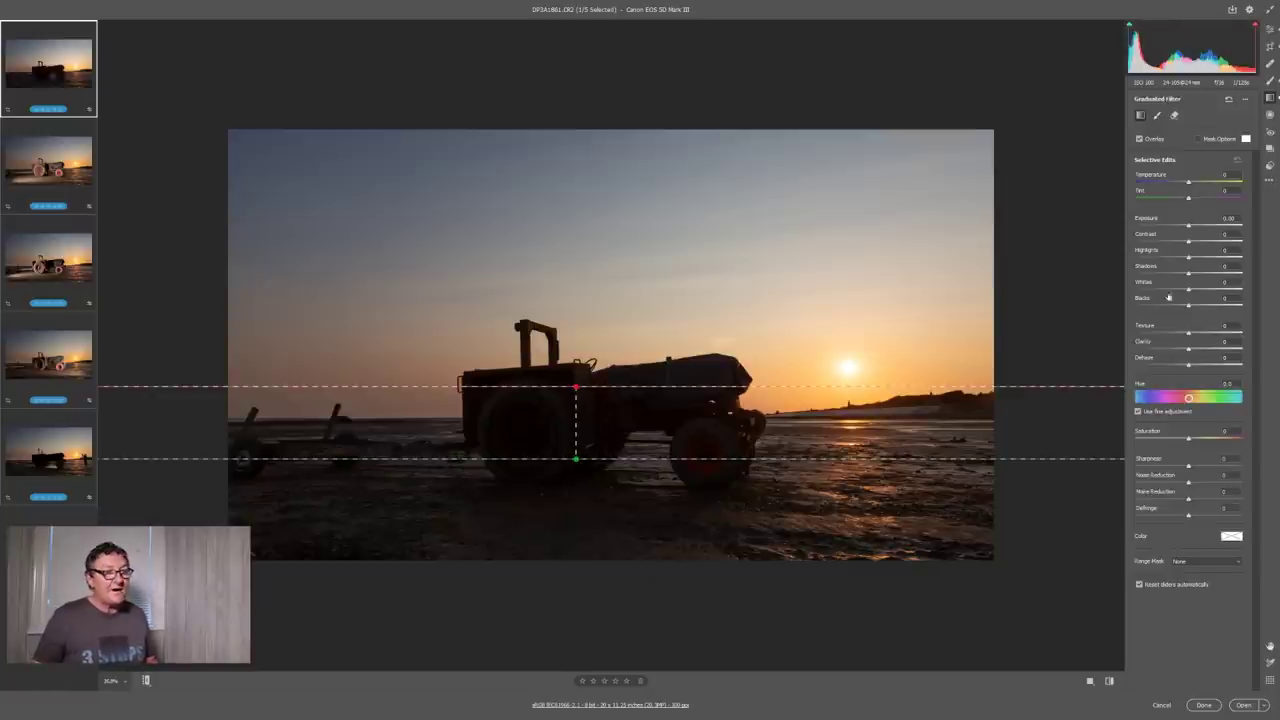
left_click_drag(1188, 227, 1193, 227)
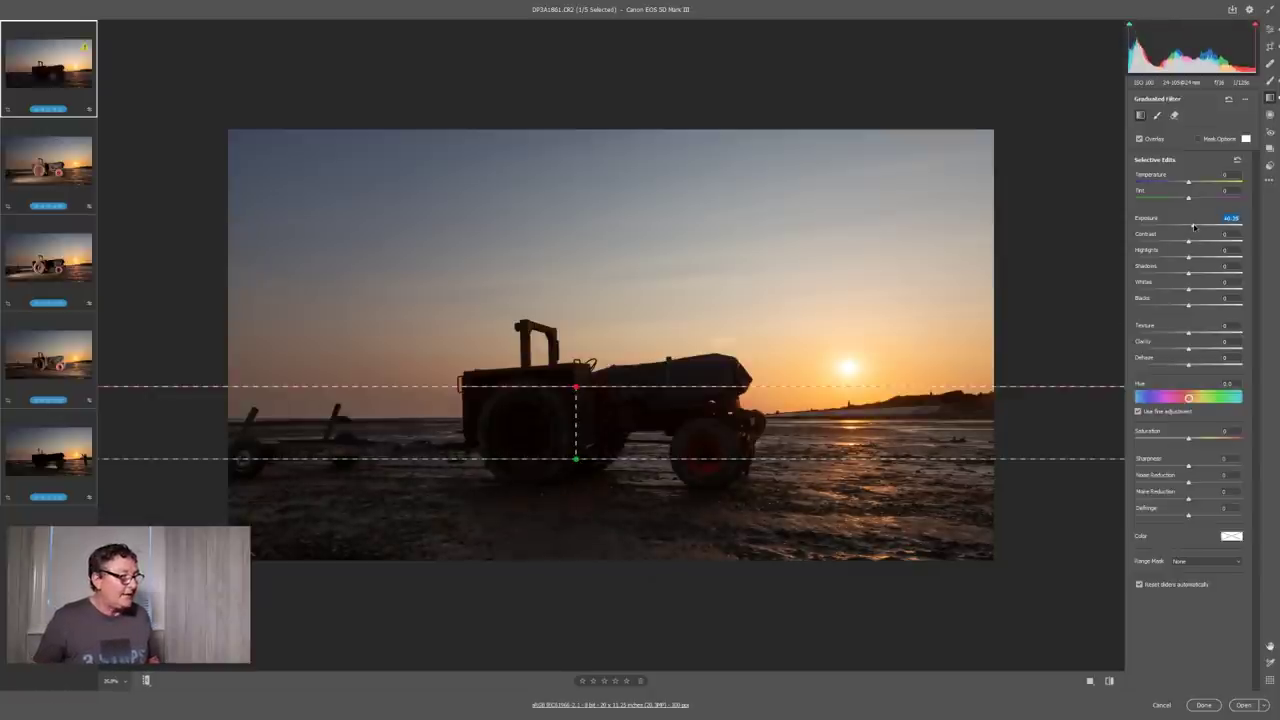
left_click(1204, 273)
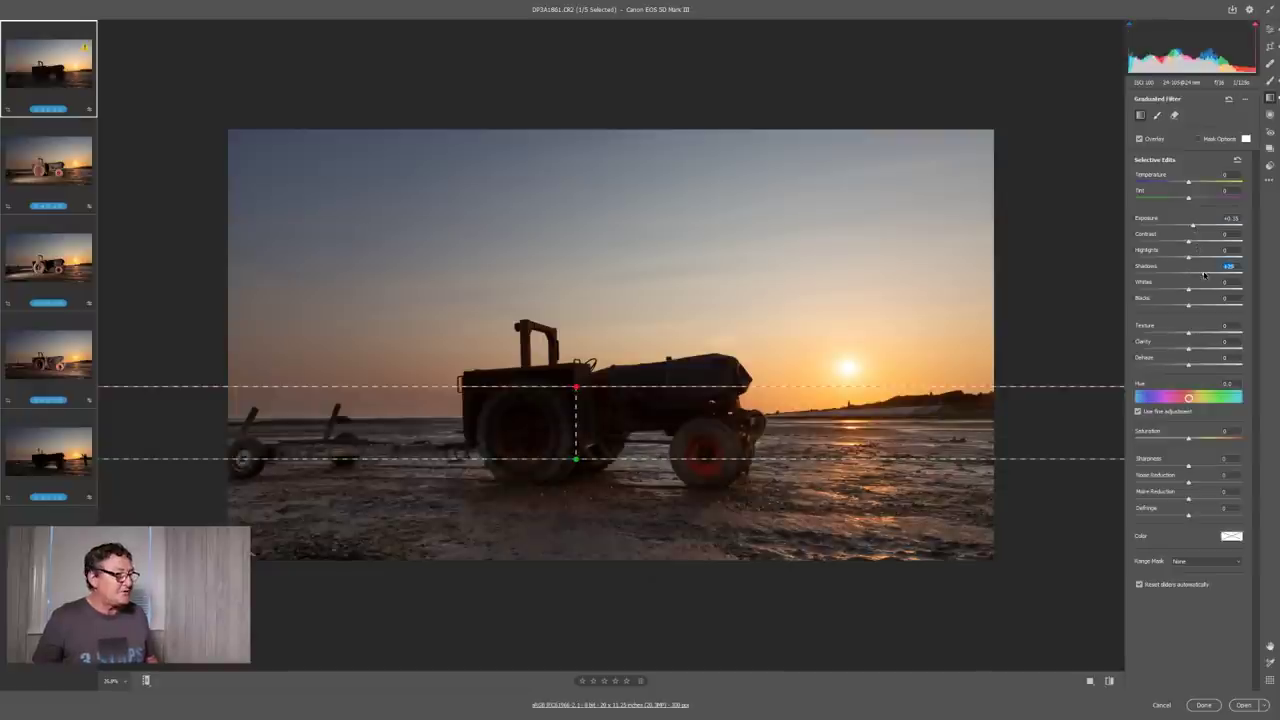
left_click_drag(1204, 275, 1195, 274)
left_click_drag(1194, 227, 1192, 227)
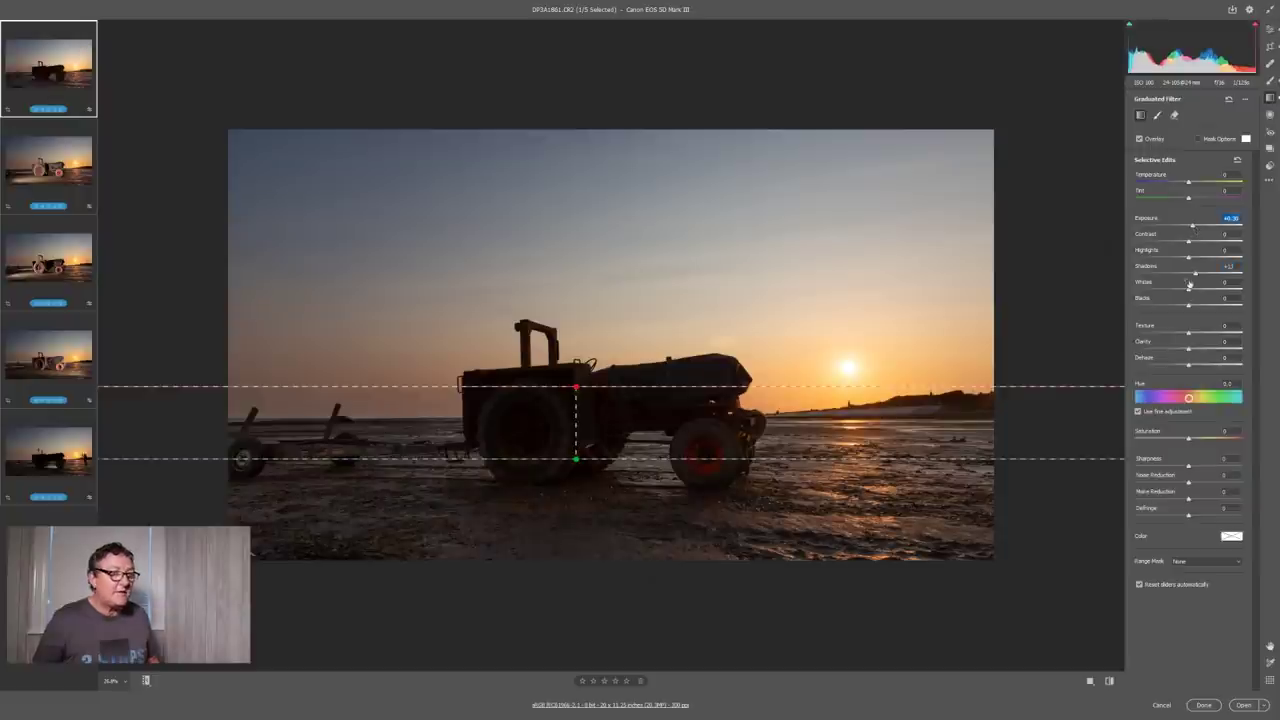
left_click(1197, 276)
left_click(1194, 228)
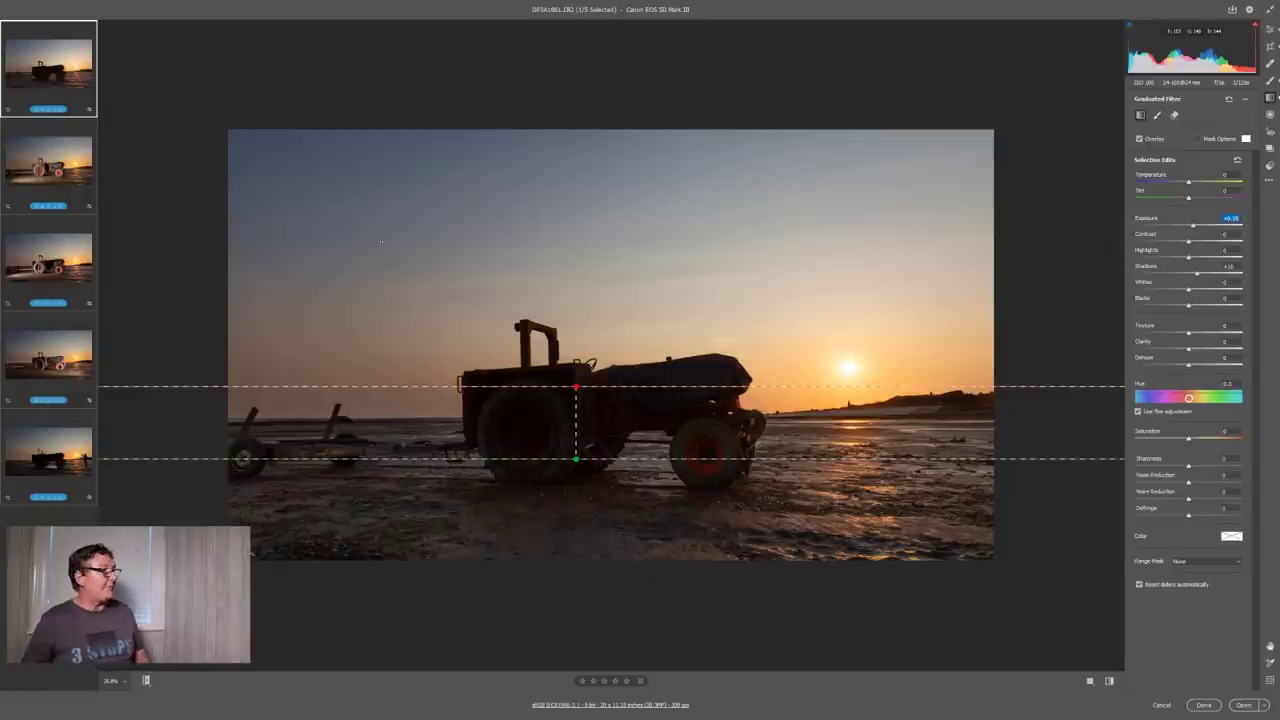
Select the other four photos and set their exposure to about +0.25 and highlights to about -33.
left_click(62, 168)
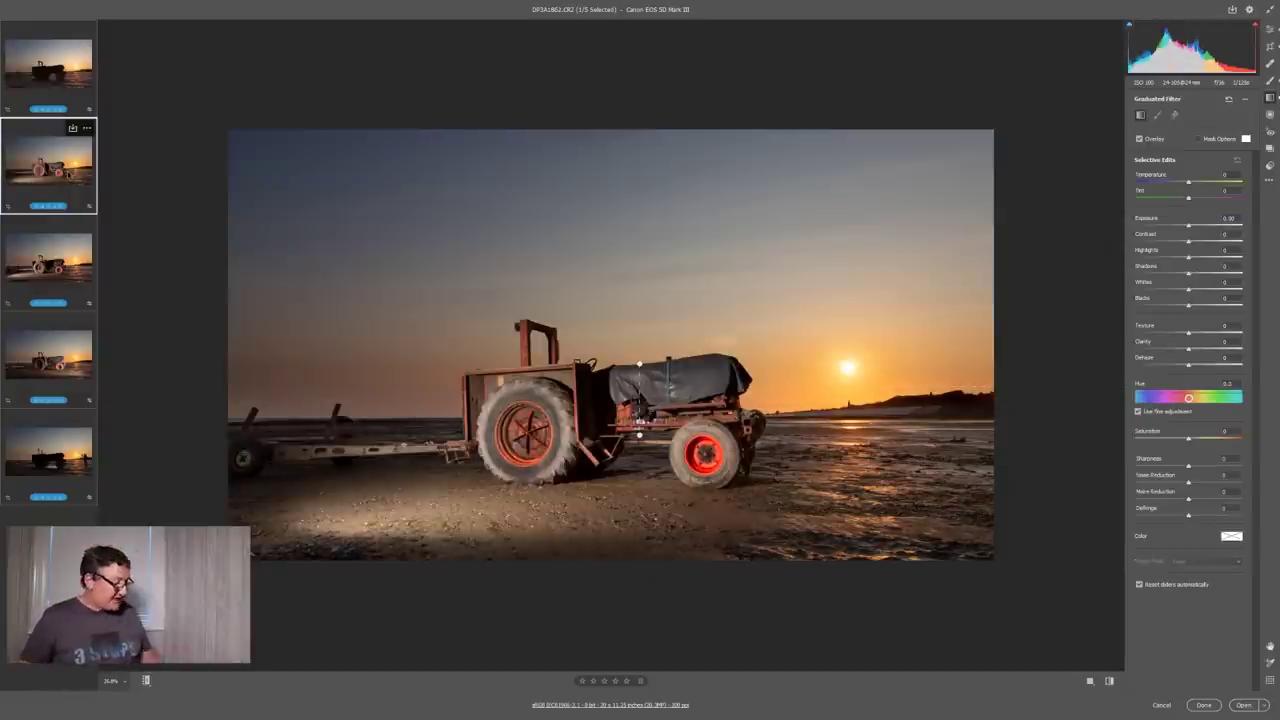
left_click(51, 307, "shift")
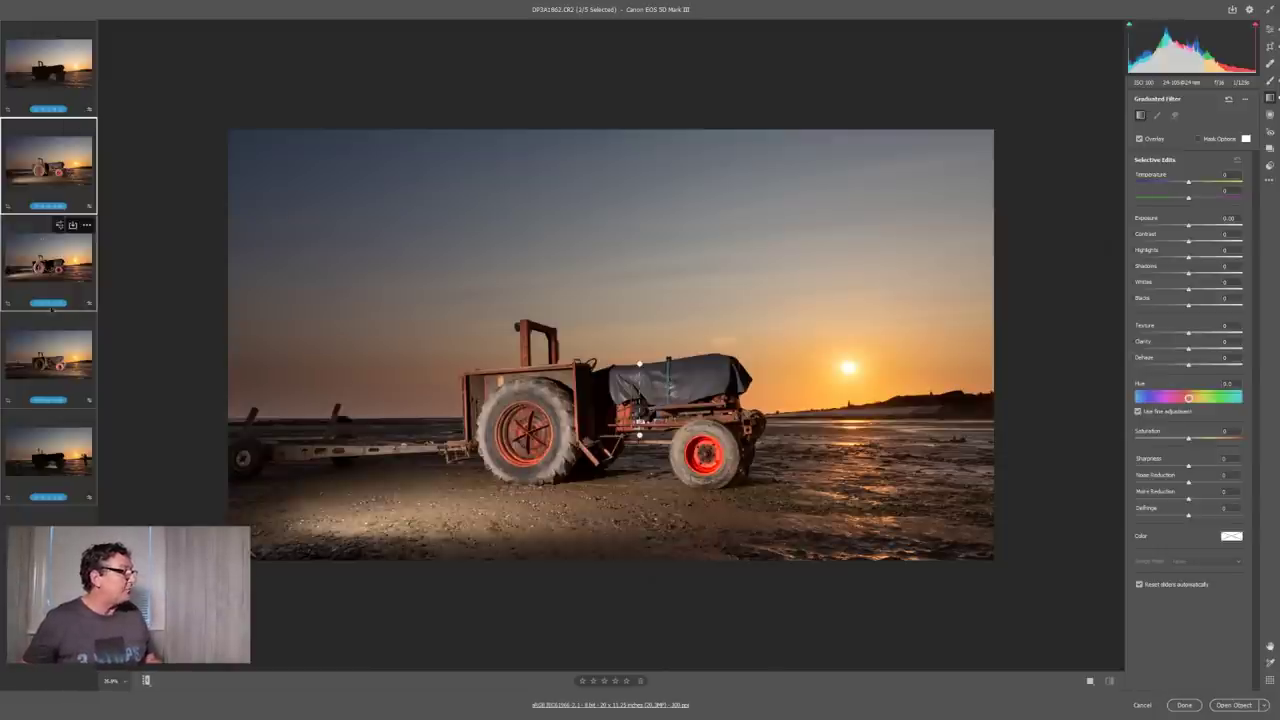
left_click(58, 368, "shift")
left_click(58, 450, "shift")
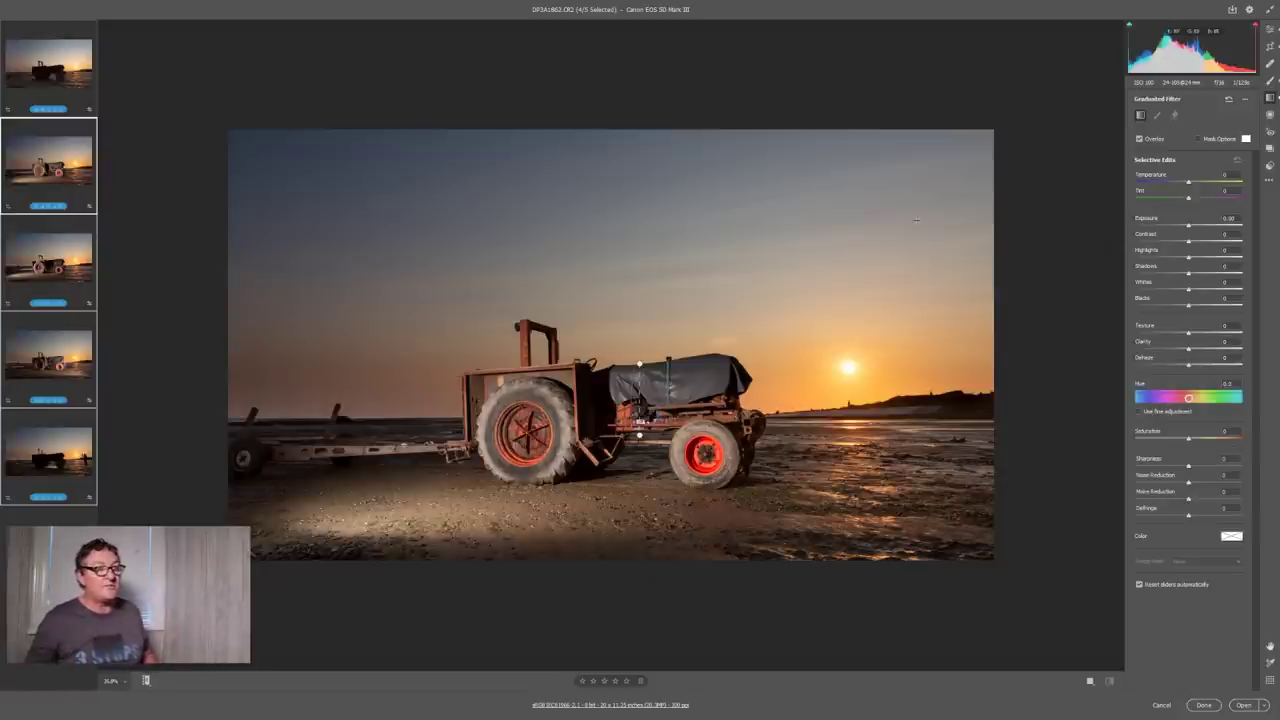
key("e")
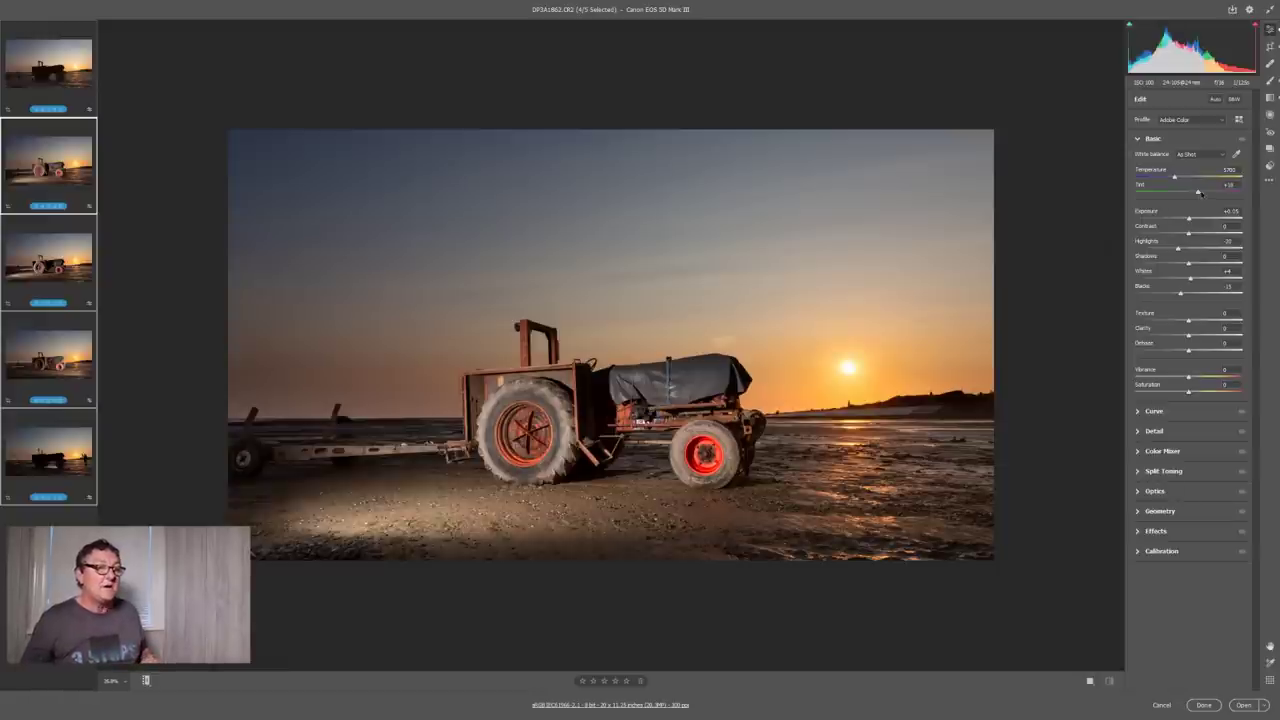
left_click(1191, 219)
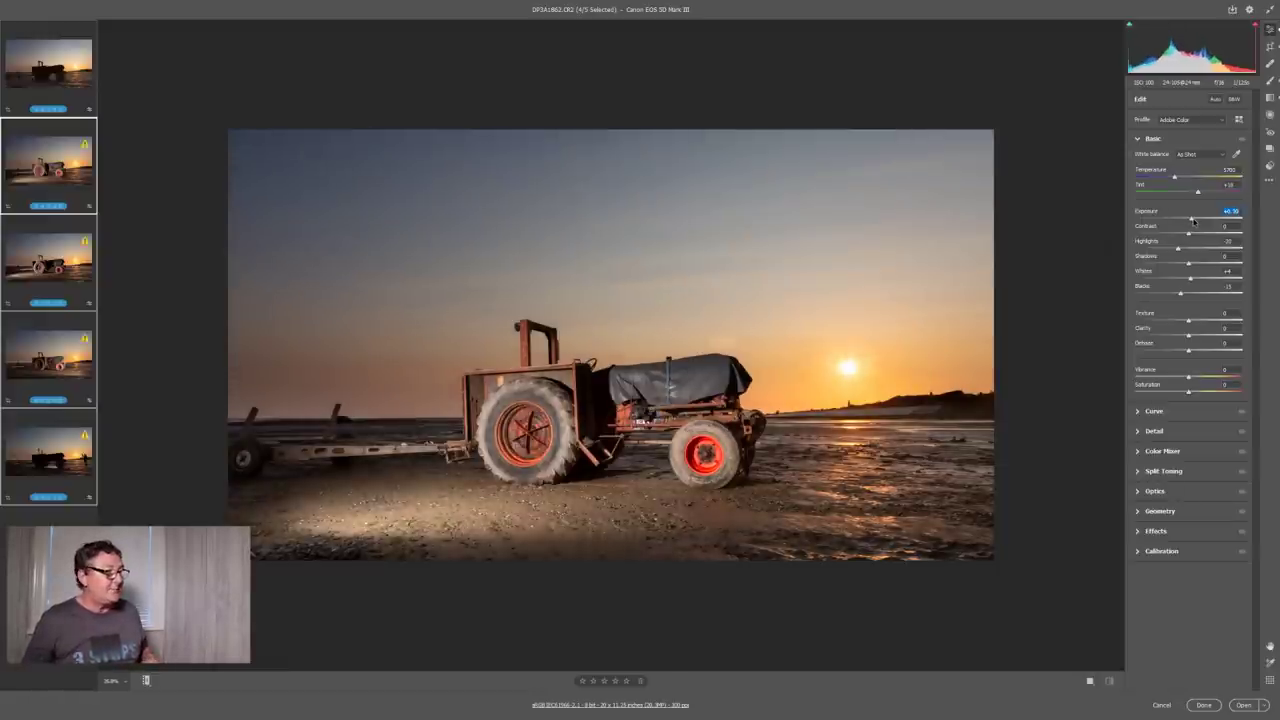
left_click_drag(1178, 247, 1172, 247)
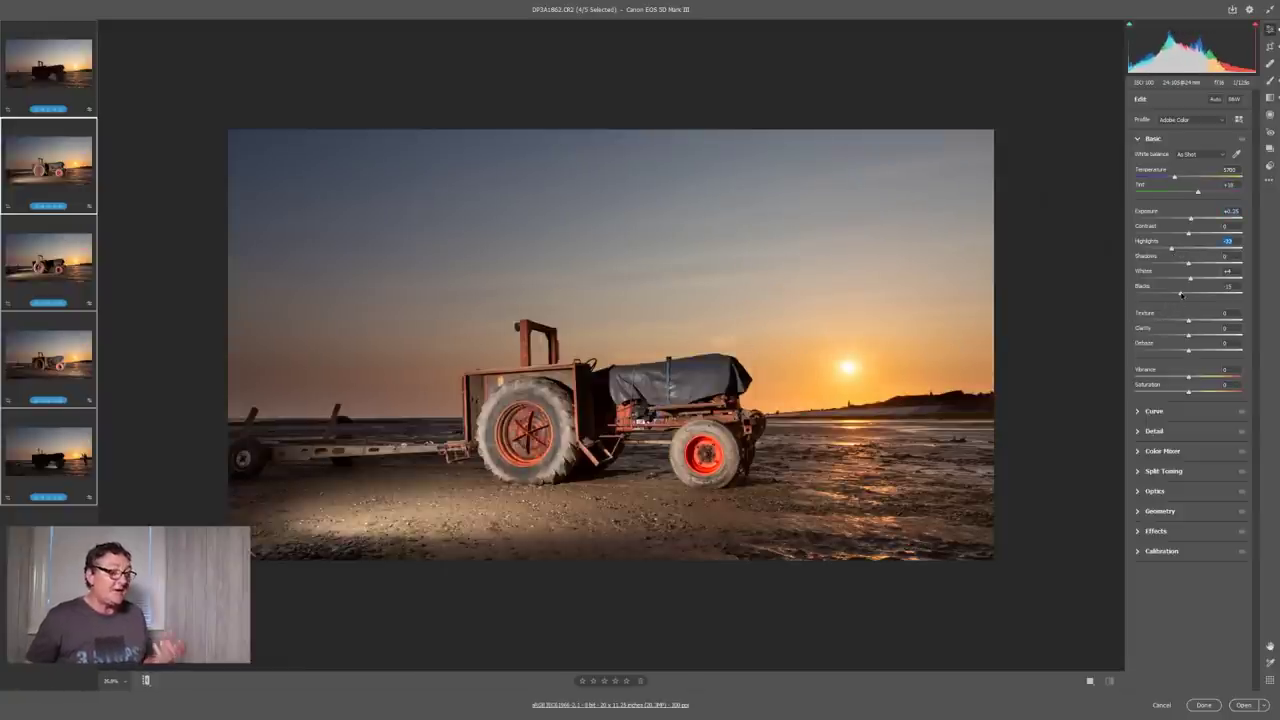
Set the four selected photos' shadows to about +7, blacks to about -14 and vibrance to about +2.
left_click_drag(1188, 263, 1192, 263)
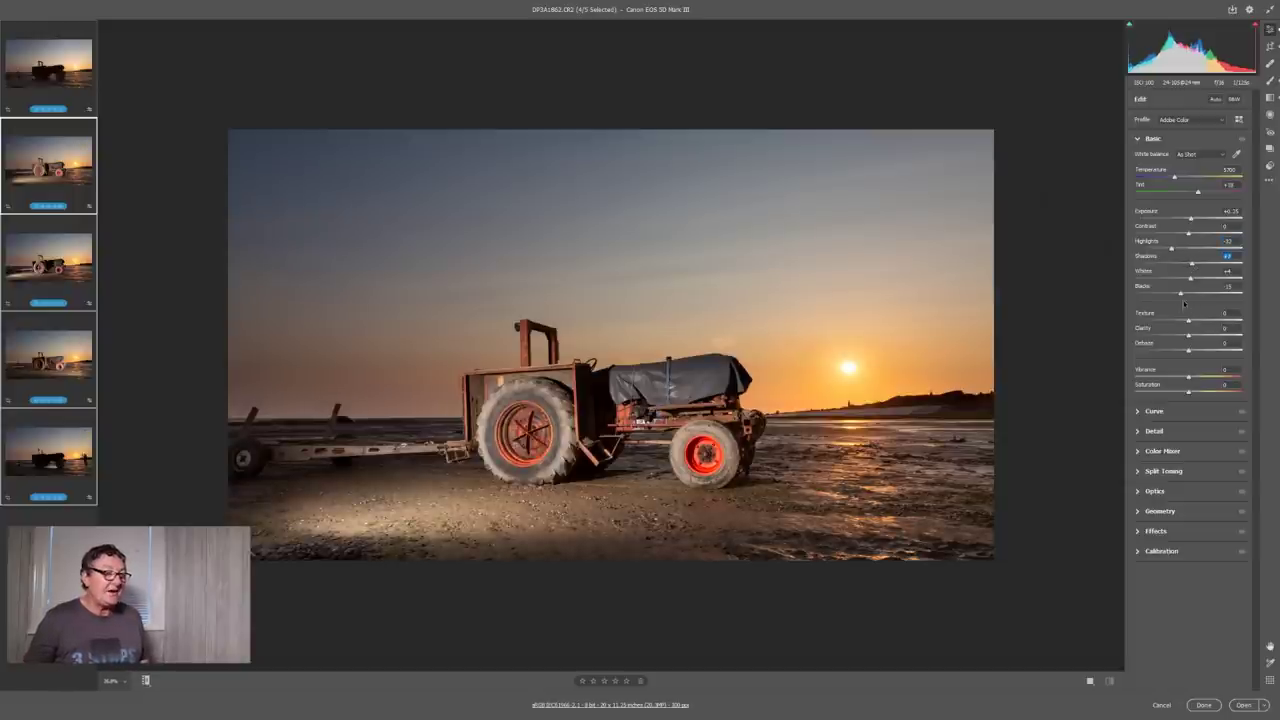
left_click(1181, 296)
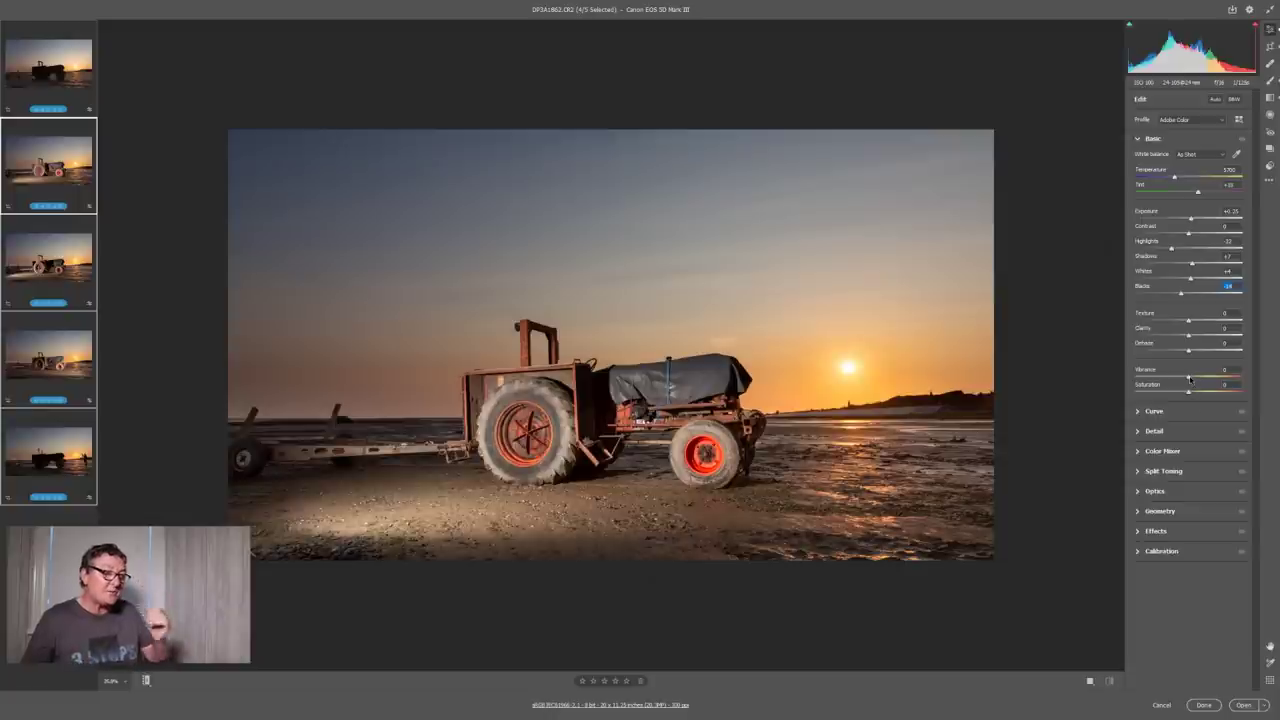
left_click_drag(1189, 378, 1191, 380)
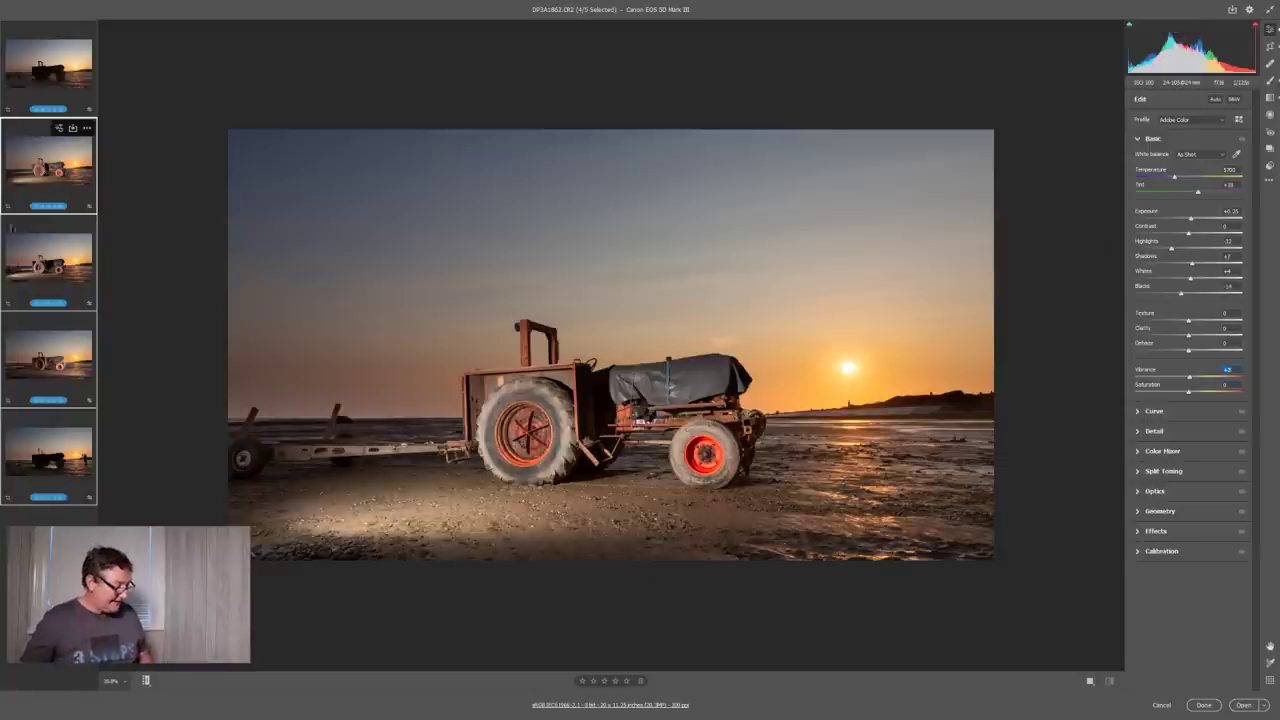
Synchronize the second photo's settings across the four selected photos, using the Modified subset.
key("alt+s")
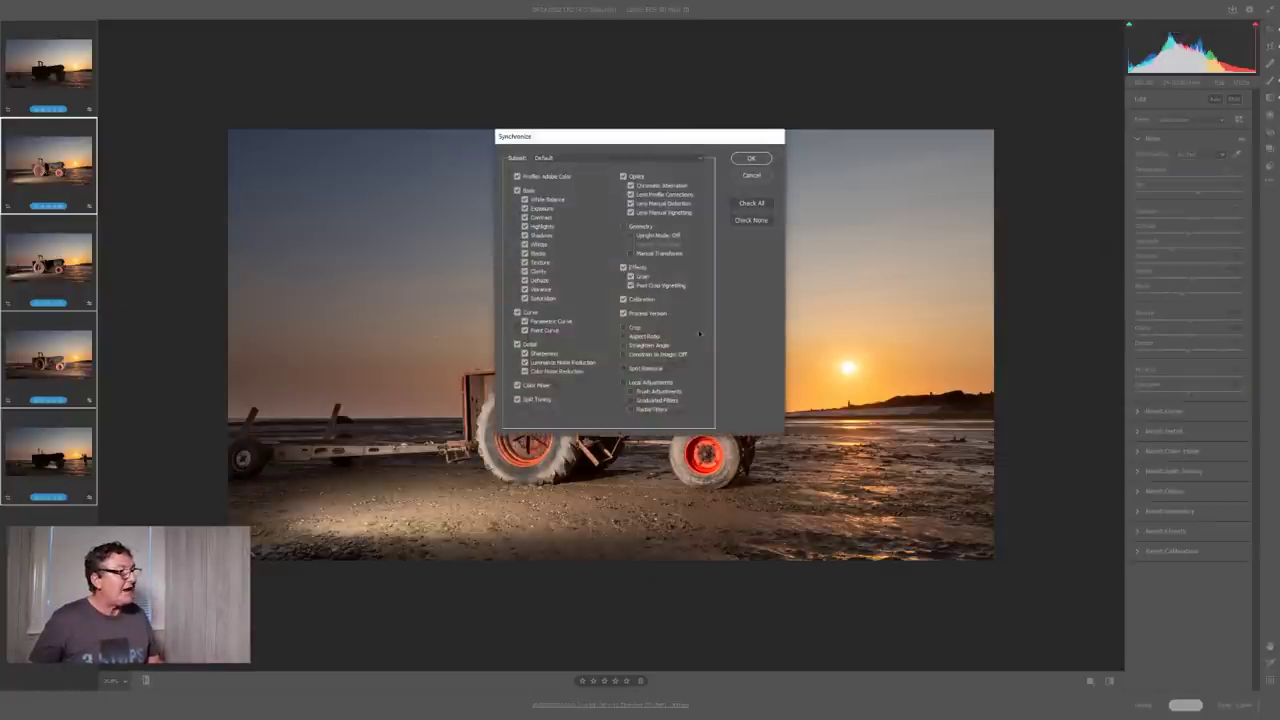
left_click_drag(704, 142, 733, 117)
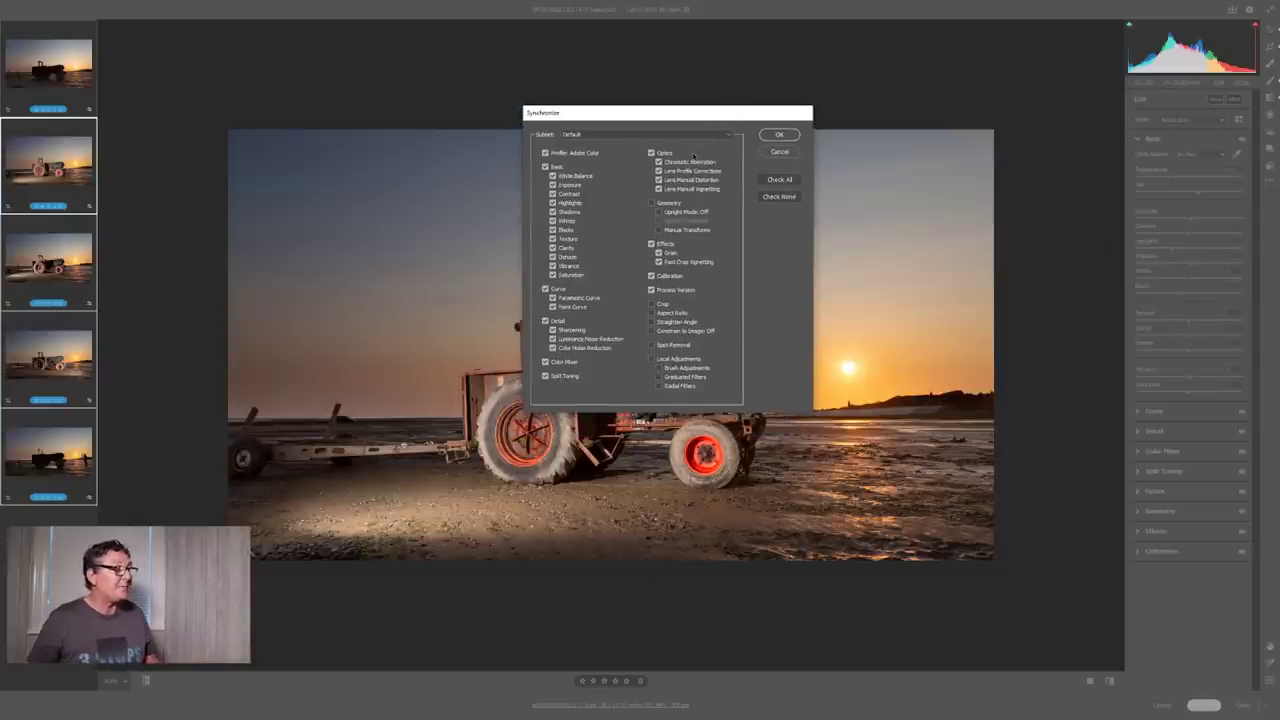
left_click(696, 137)
left_click(696, 150)
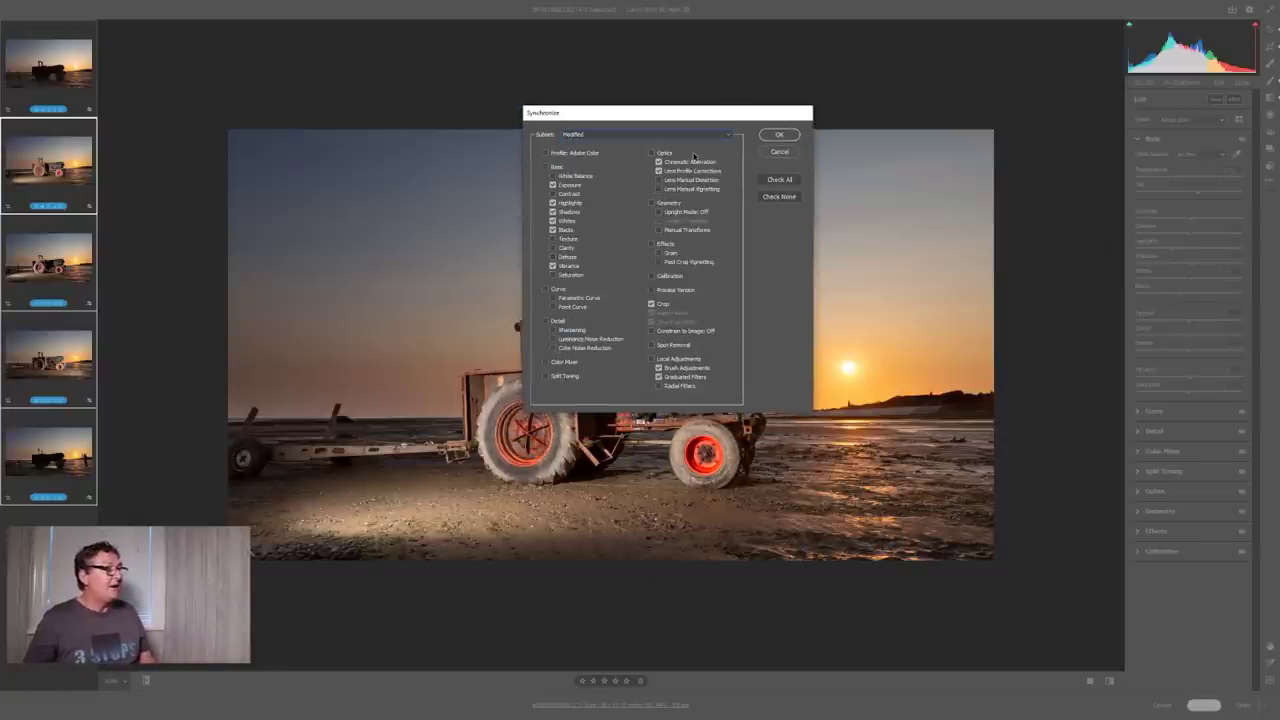
left_click(783, 138)
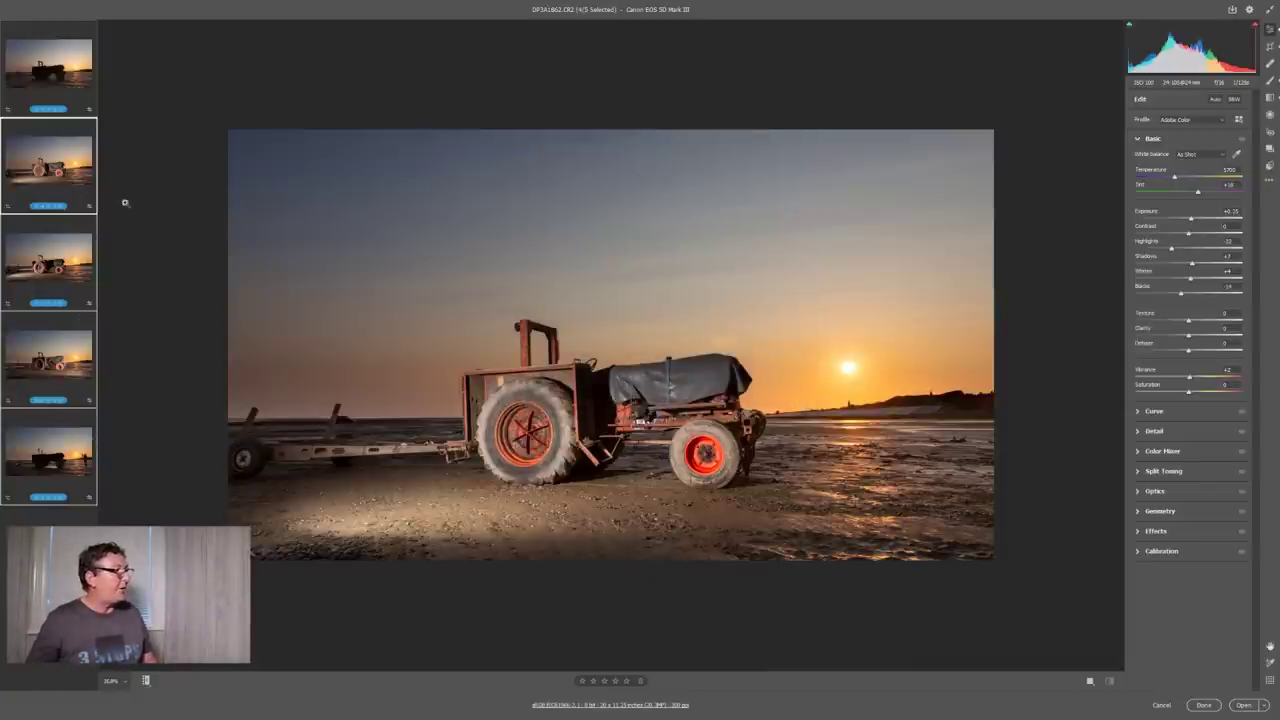
Select all five tractor exposures and open them in Photoshop as separate documents.
left_click(52, 80)
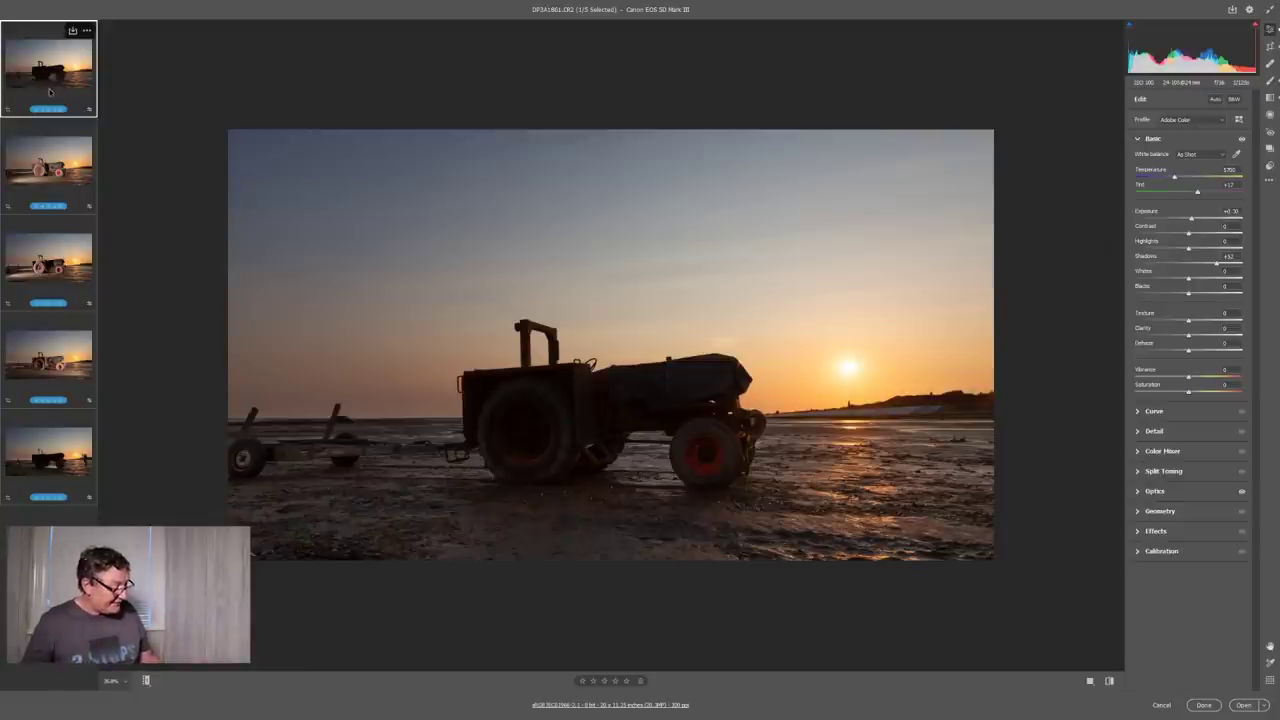
key("ctrl+a")
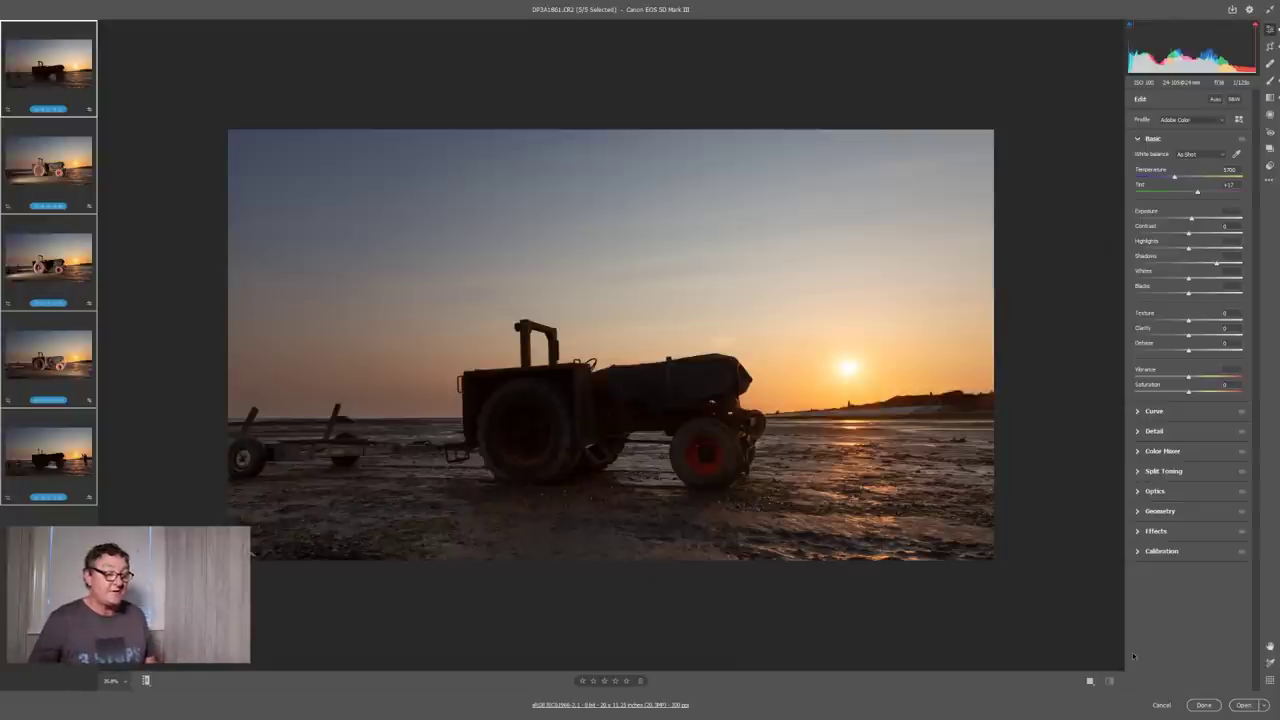
left_click(1248, 706)
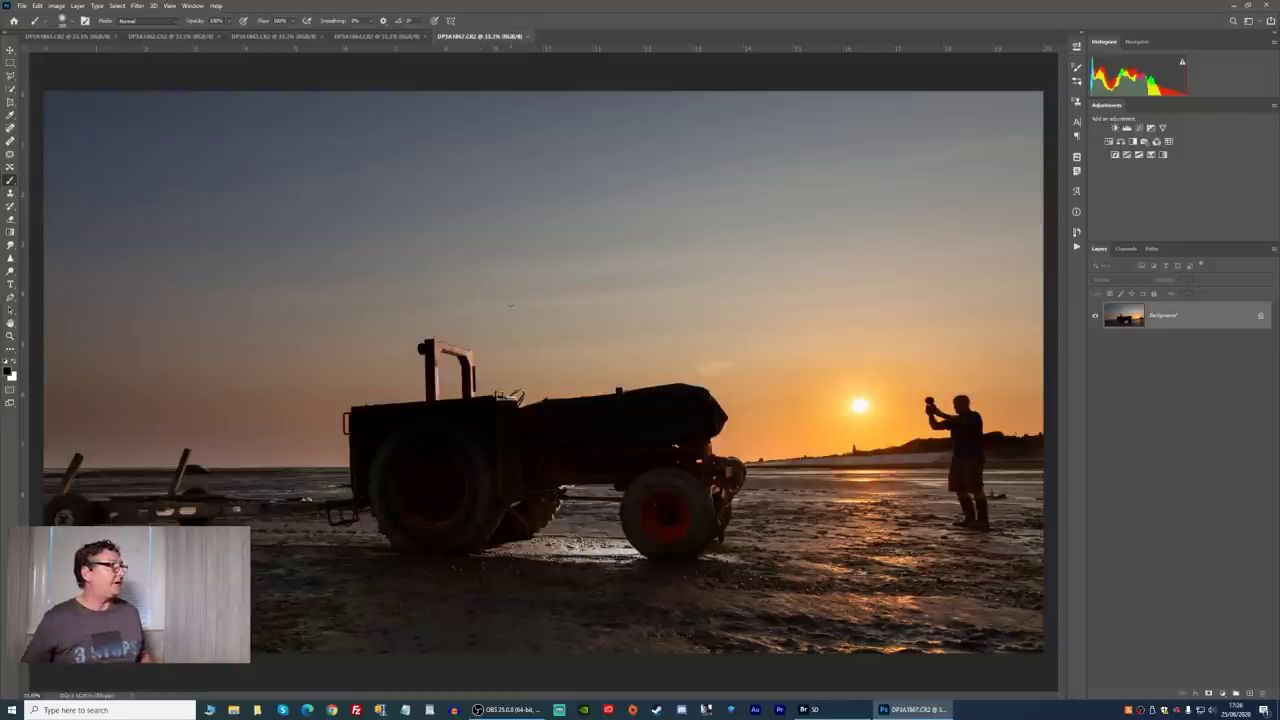
Copy the entire second exposure and paste it as a new layer into the first silhouette photo's document.
left_click(73, 37)
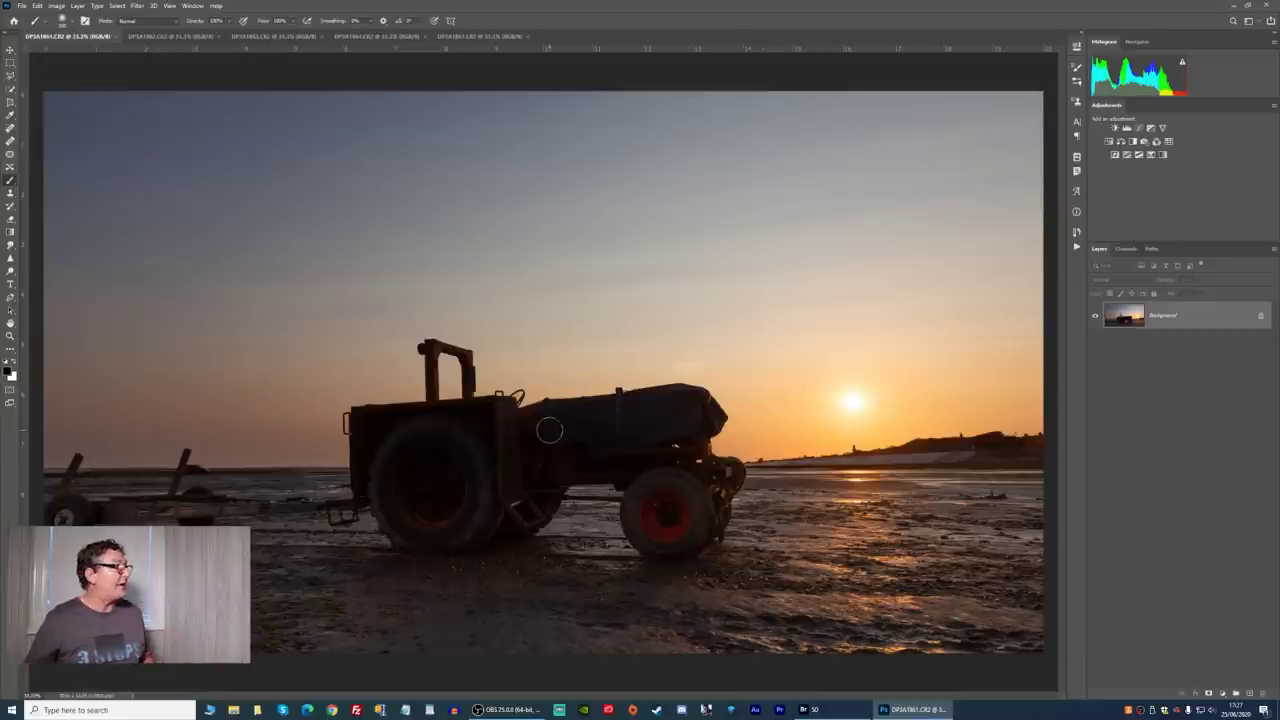
left_click(178, 37)
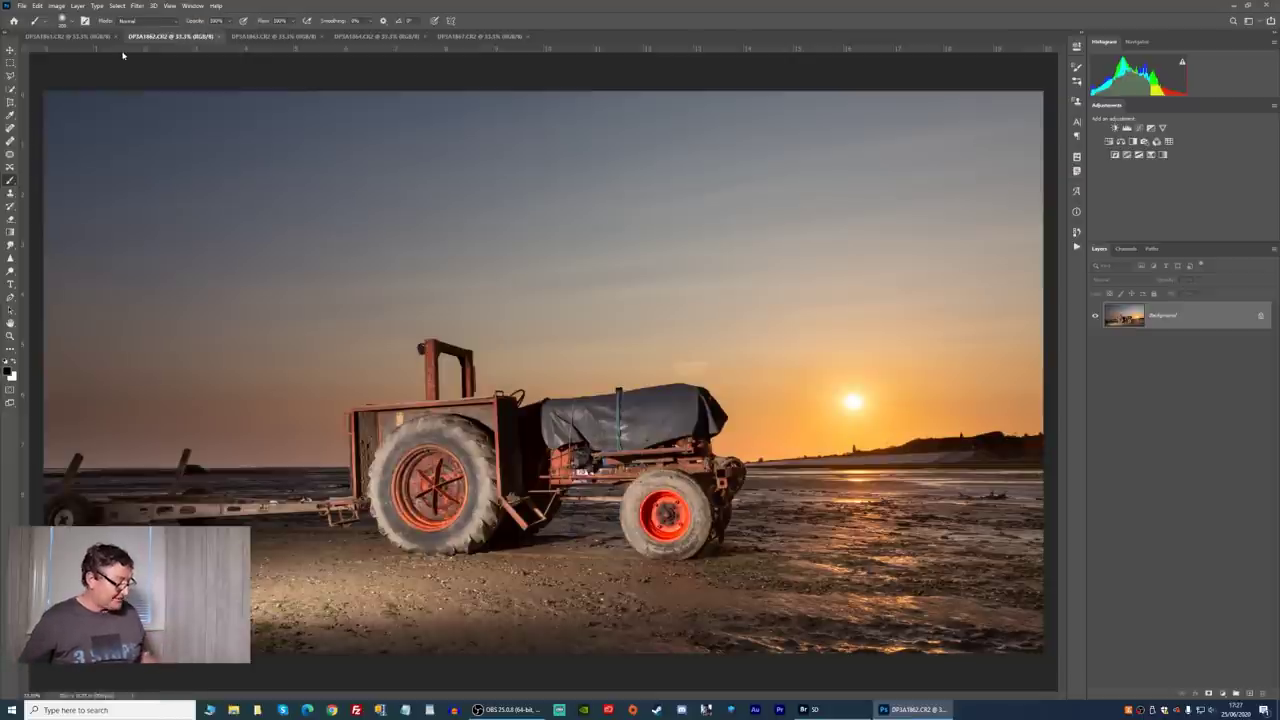
key("ctrl+a")
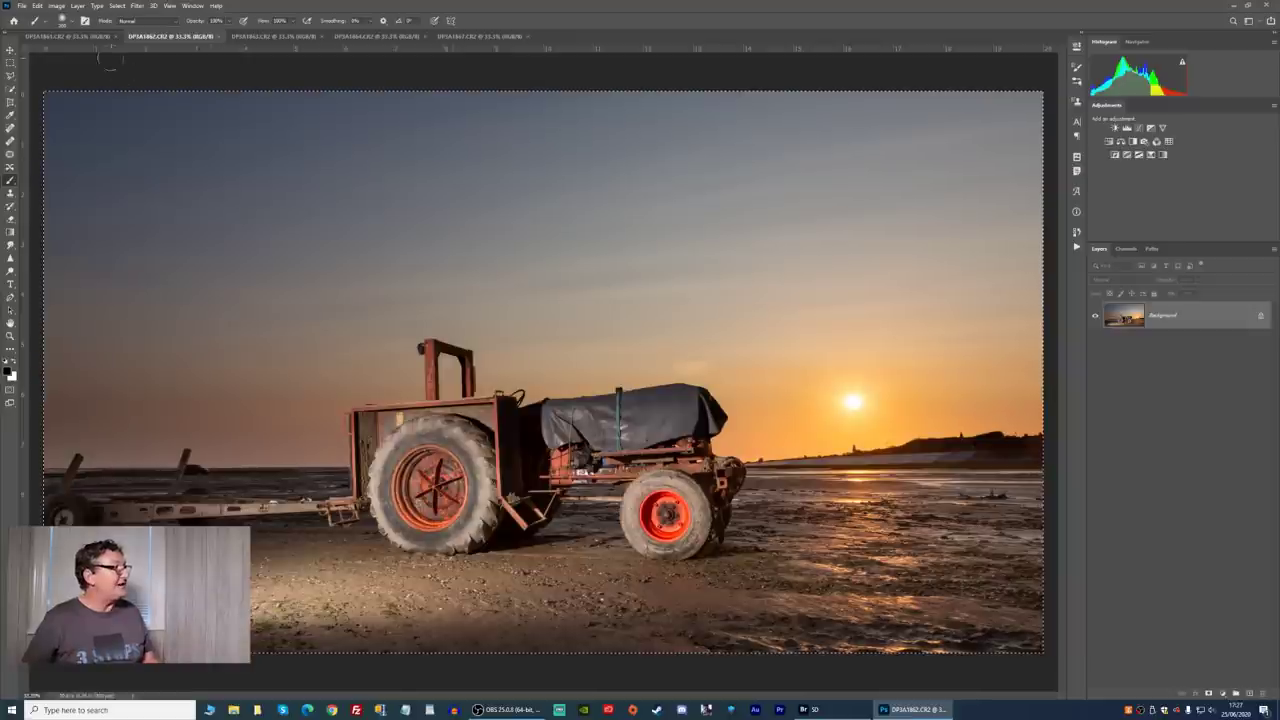
left_click(68, 36)
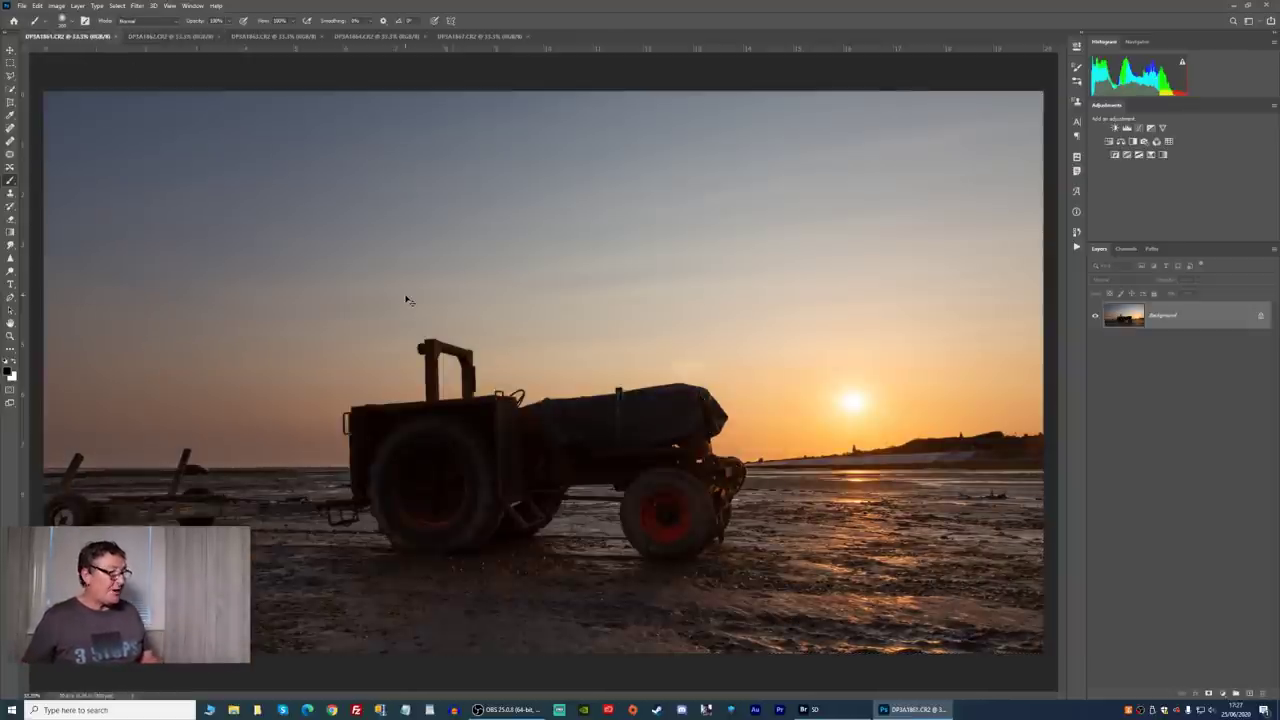
key("ctrl+v")
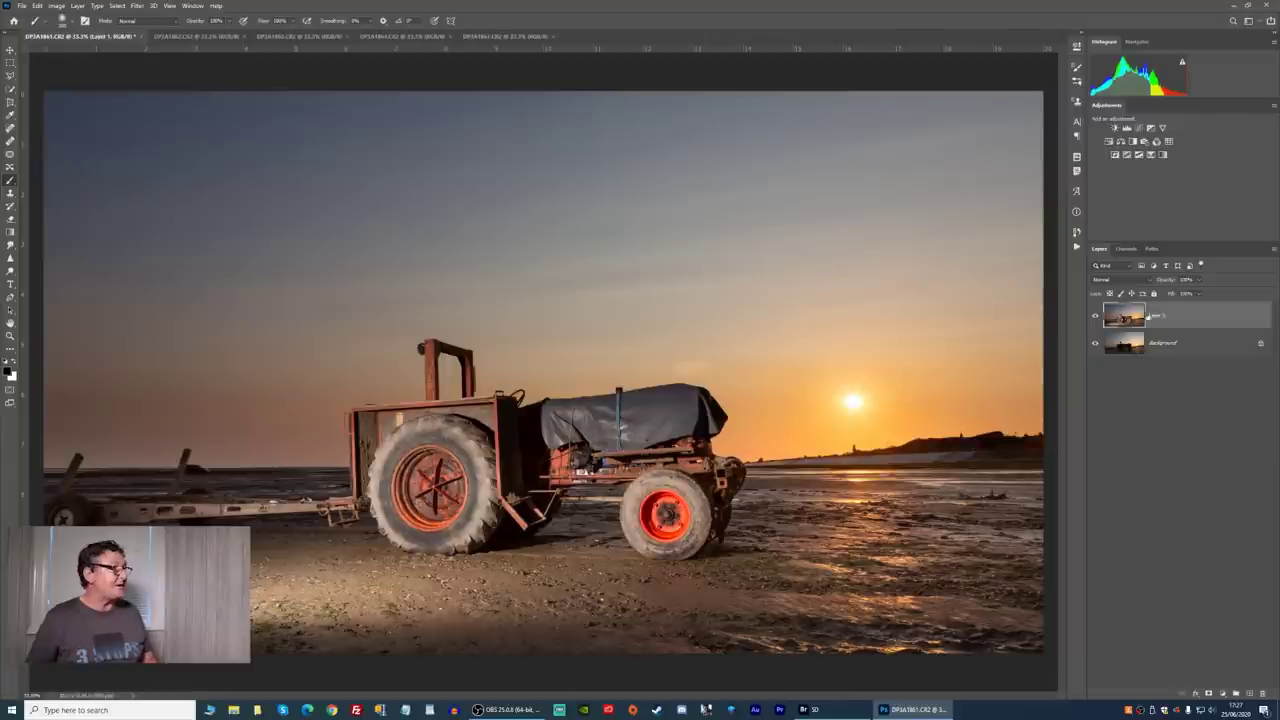
Copy the entire third exposure and paste it as a new layer above the others in the first document.
left_click(300, 36)
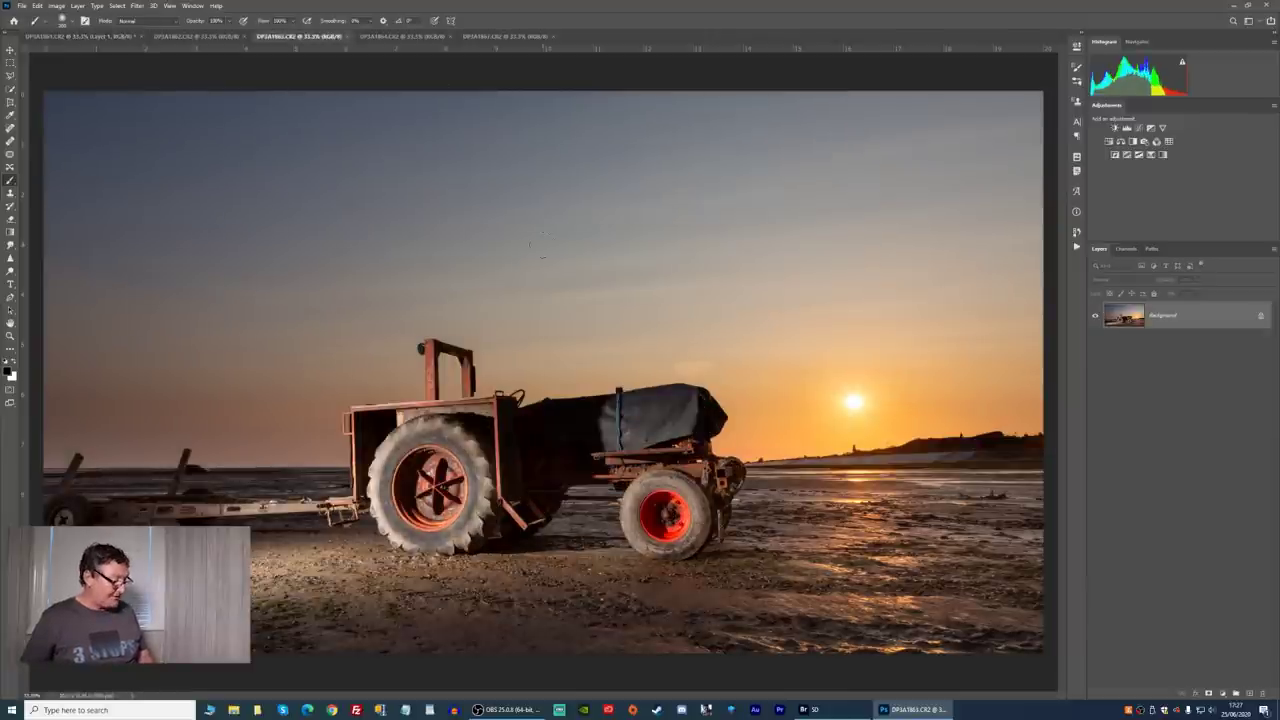
key("ctrl+a")
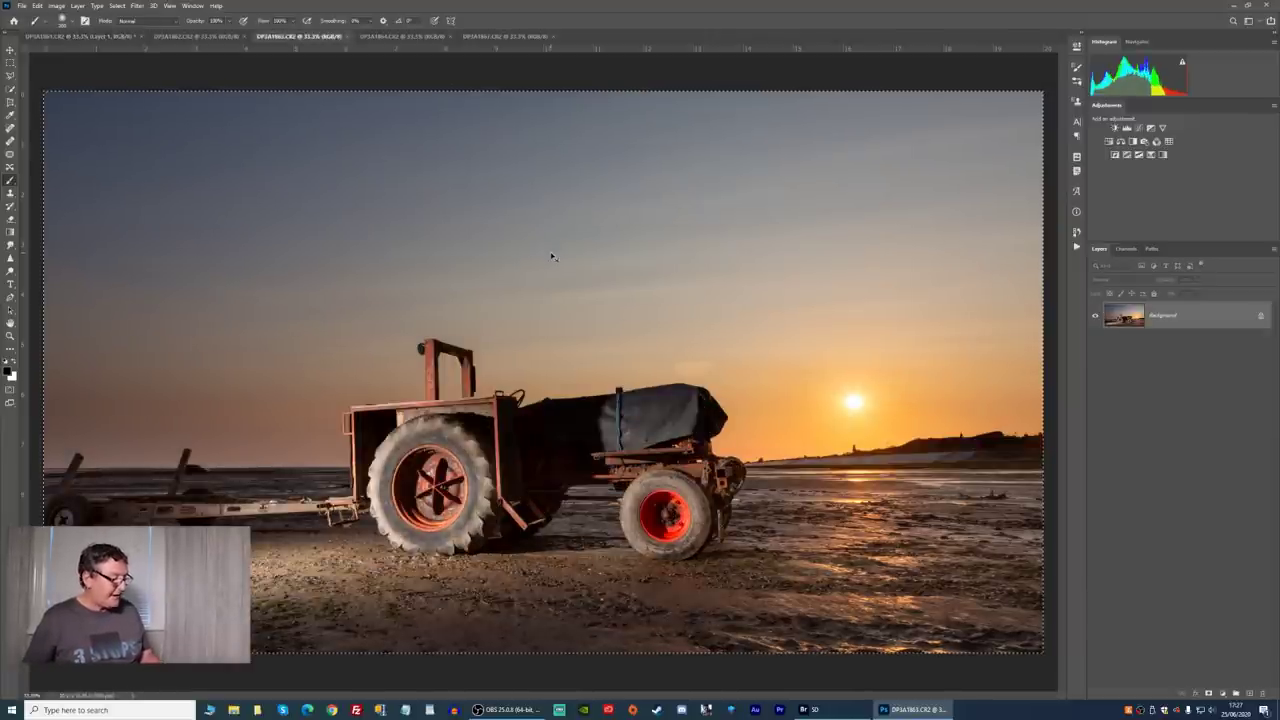
left_click(94, 38)
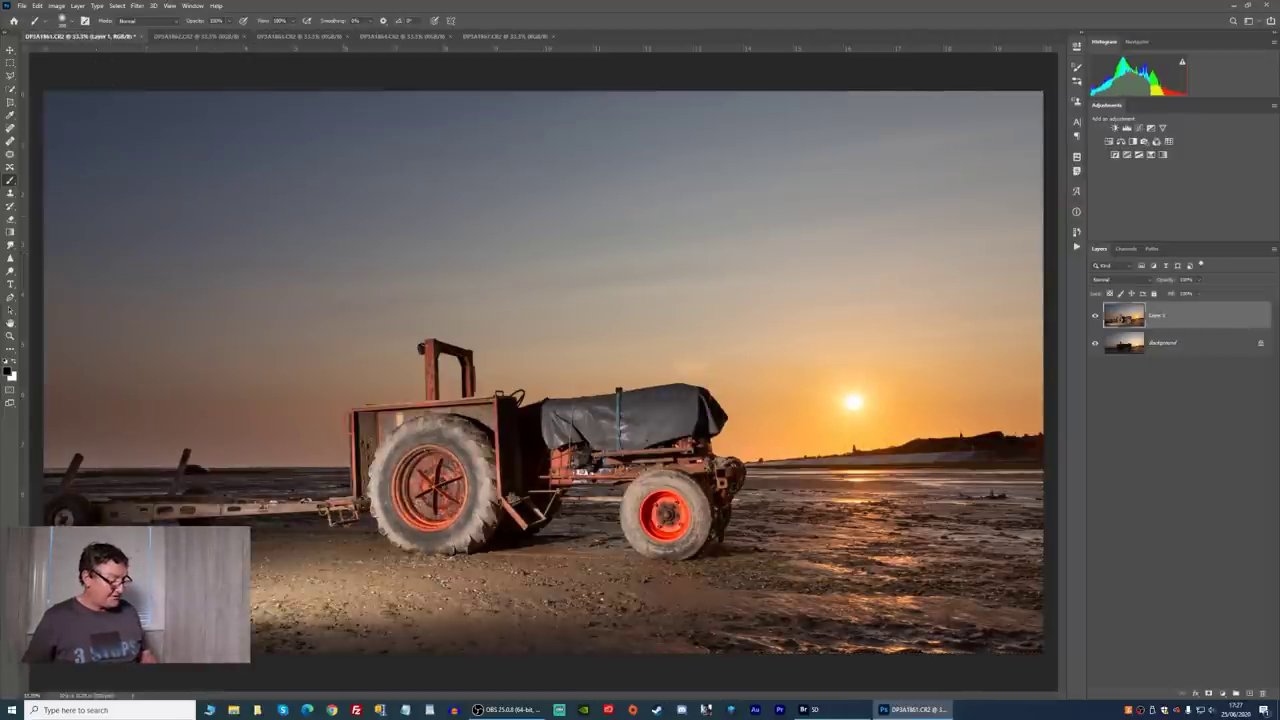
key("ctrl+v")
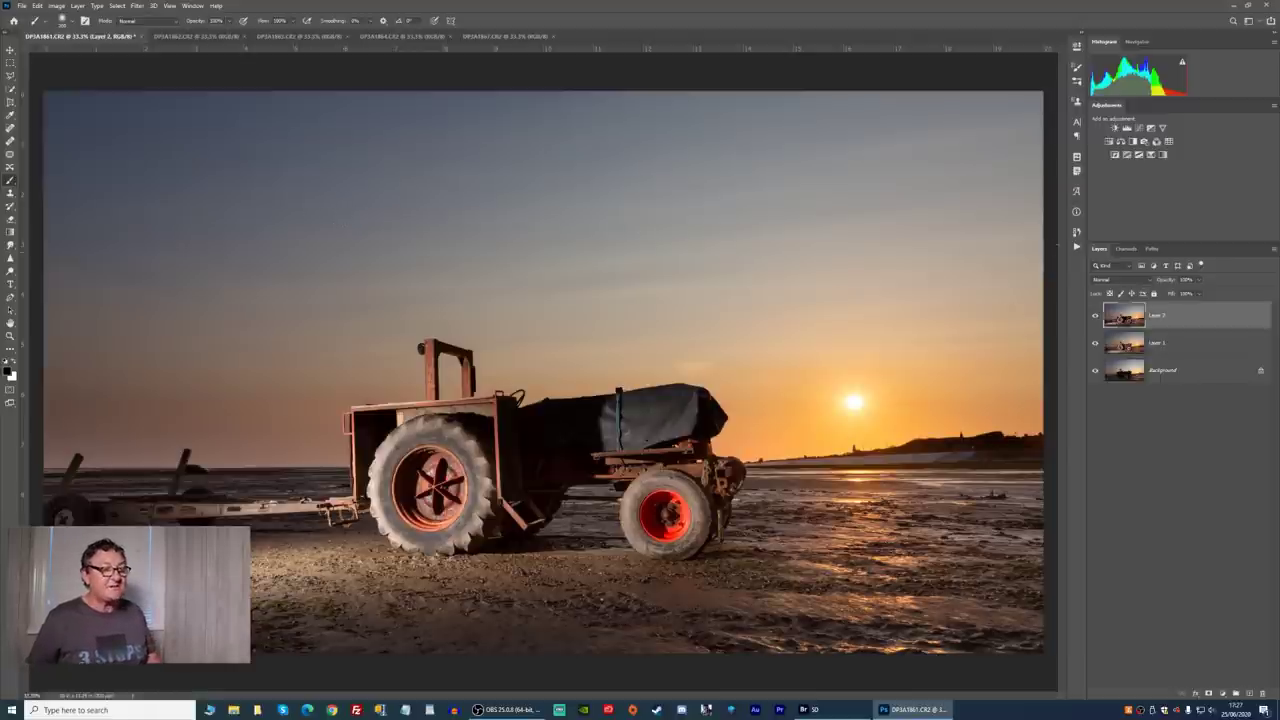
Copy the entire fourth exposure, with the lit tractor front, and paste it on top of the first document's layer stack.
left_click(393, 37)
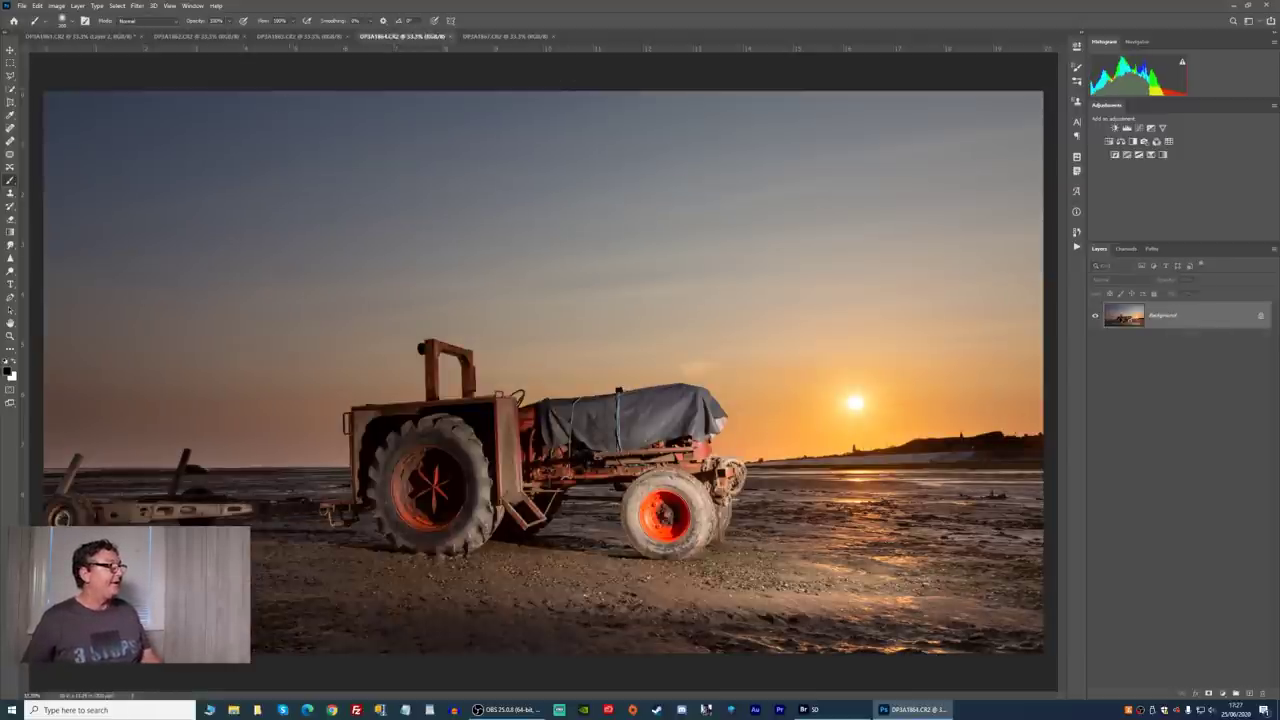
key("ctrl+a")
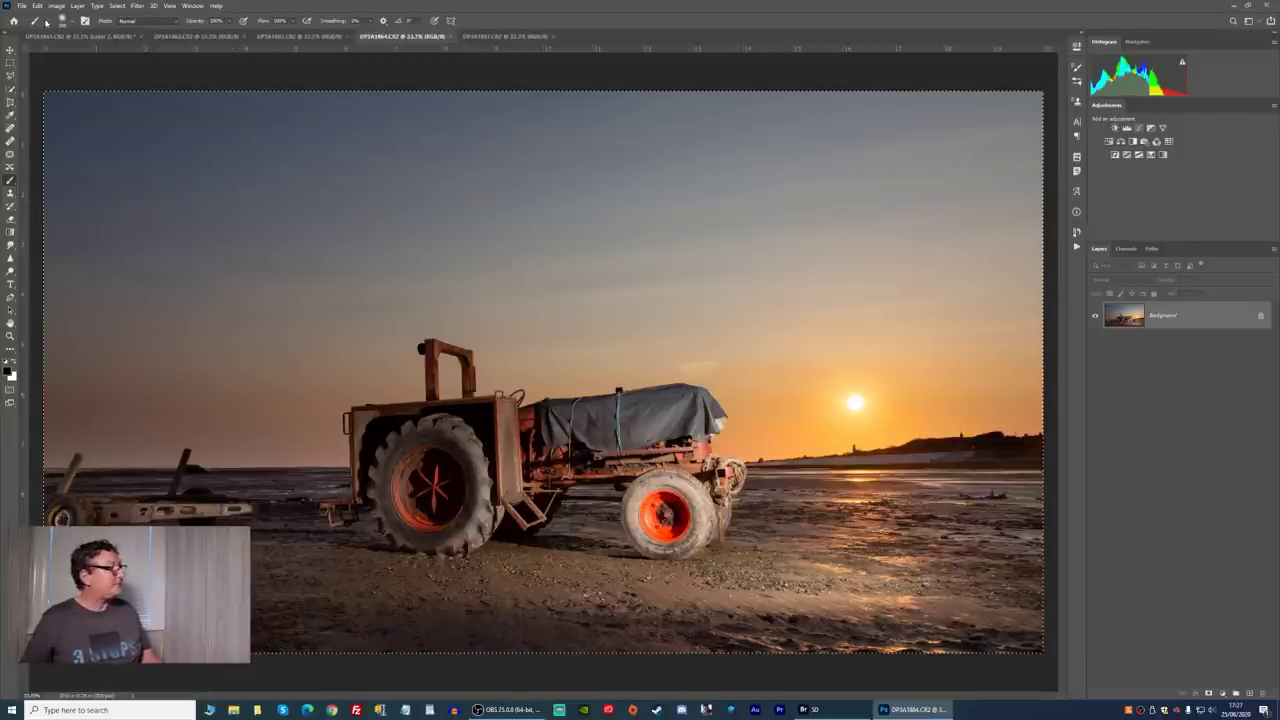
left_click(63, 37)
key("ctrl+v")
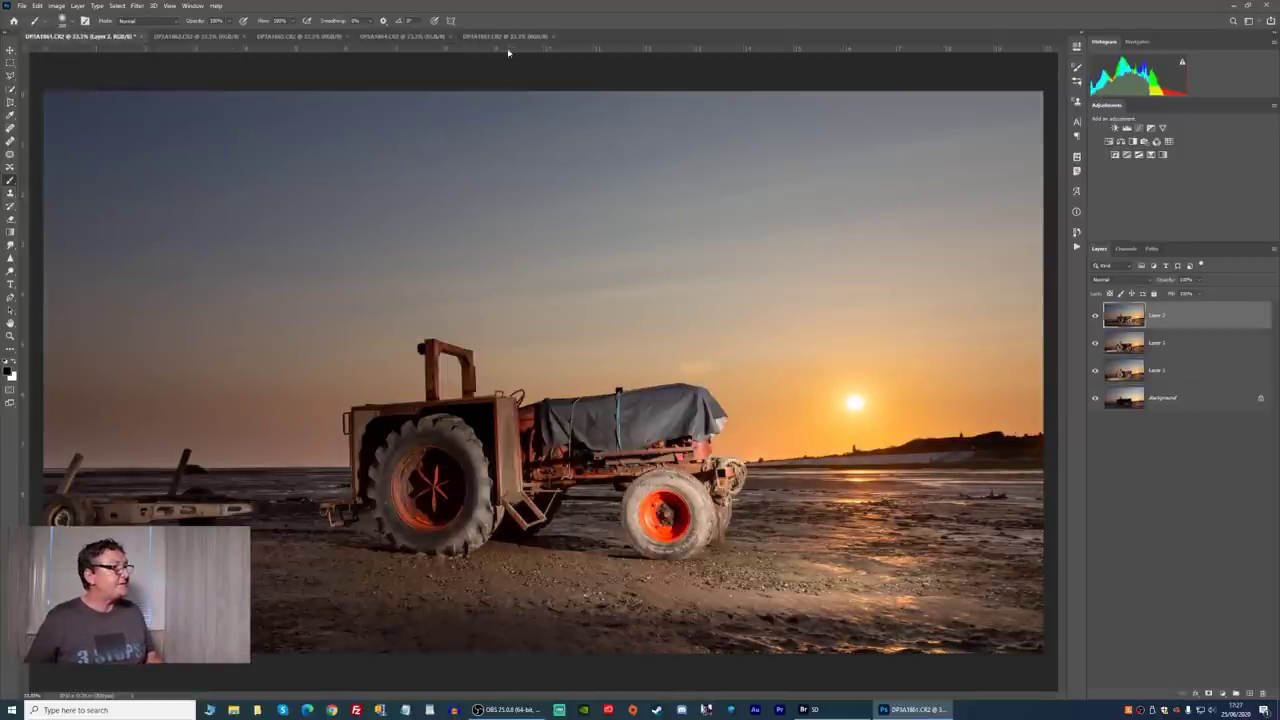
Copy the entire exposure with the person in it and paste it as the top layer of the first document.
left_click(505, 37)
key("ctrl+a")
key("ctrl+c")
left_click(90, 37)
key("ctrl+v")
key("ctrl+v")
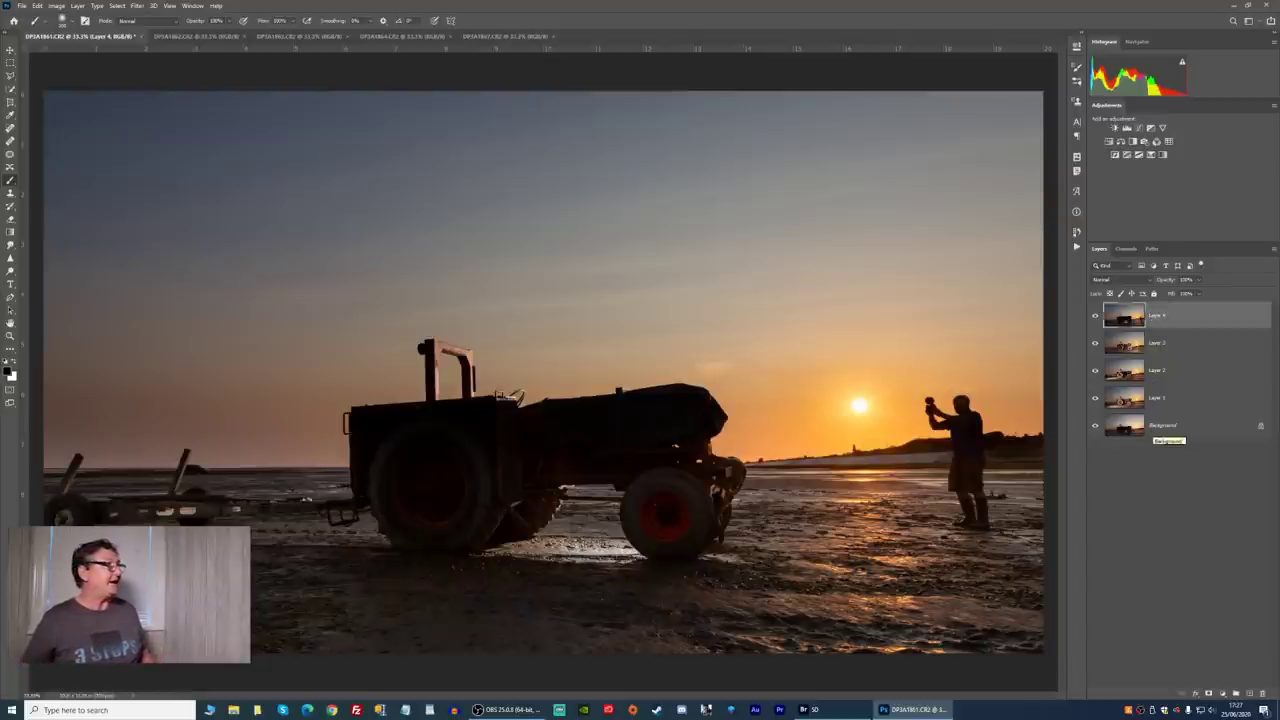
Close the four source photo documents, keeping only the layered document open.
left_click(244, 36)
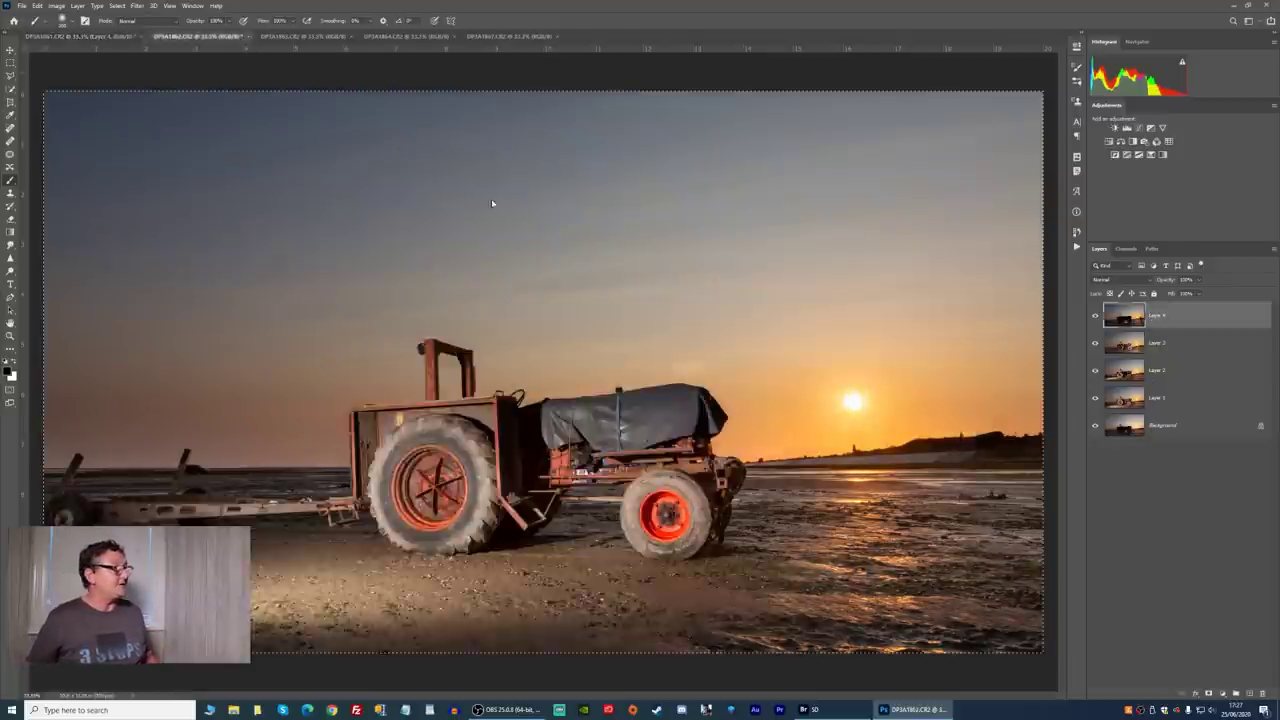
left_click(631, 256)
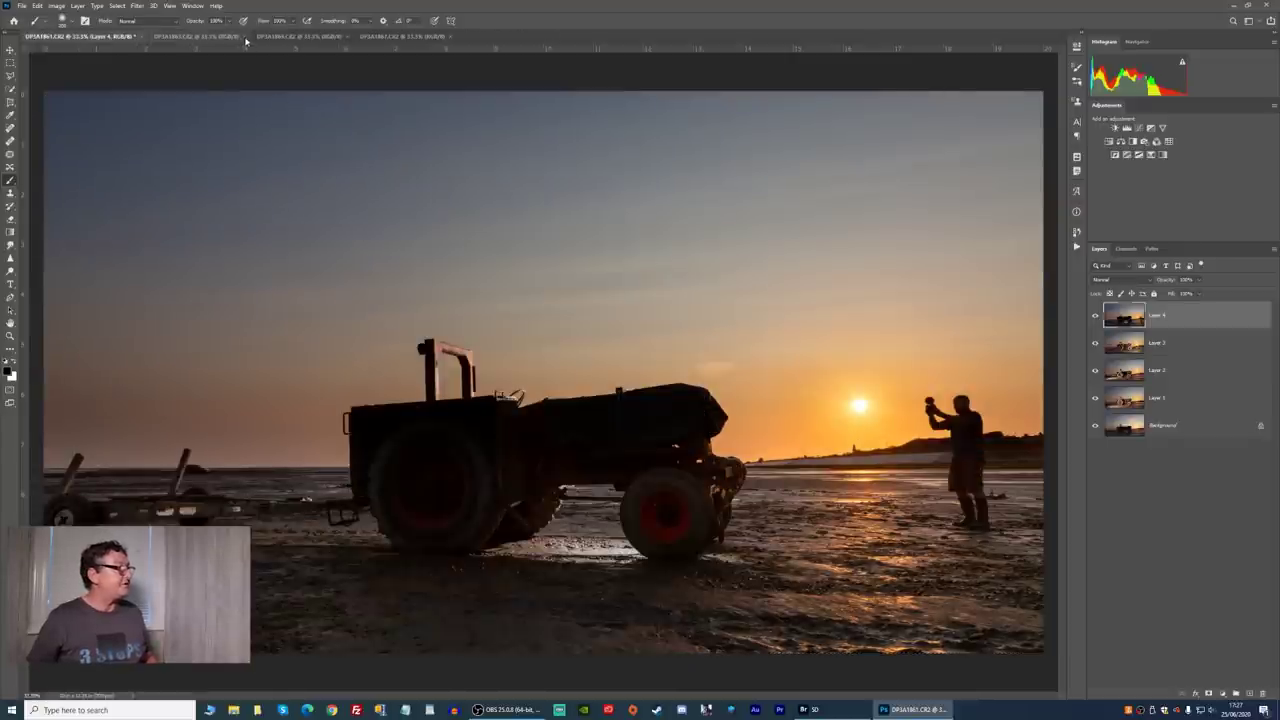
left_click(246, 36)
left_click(634, 258)
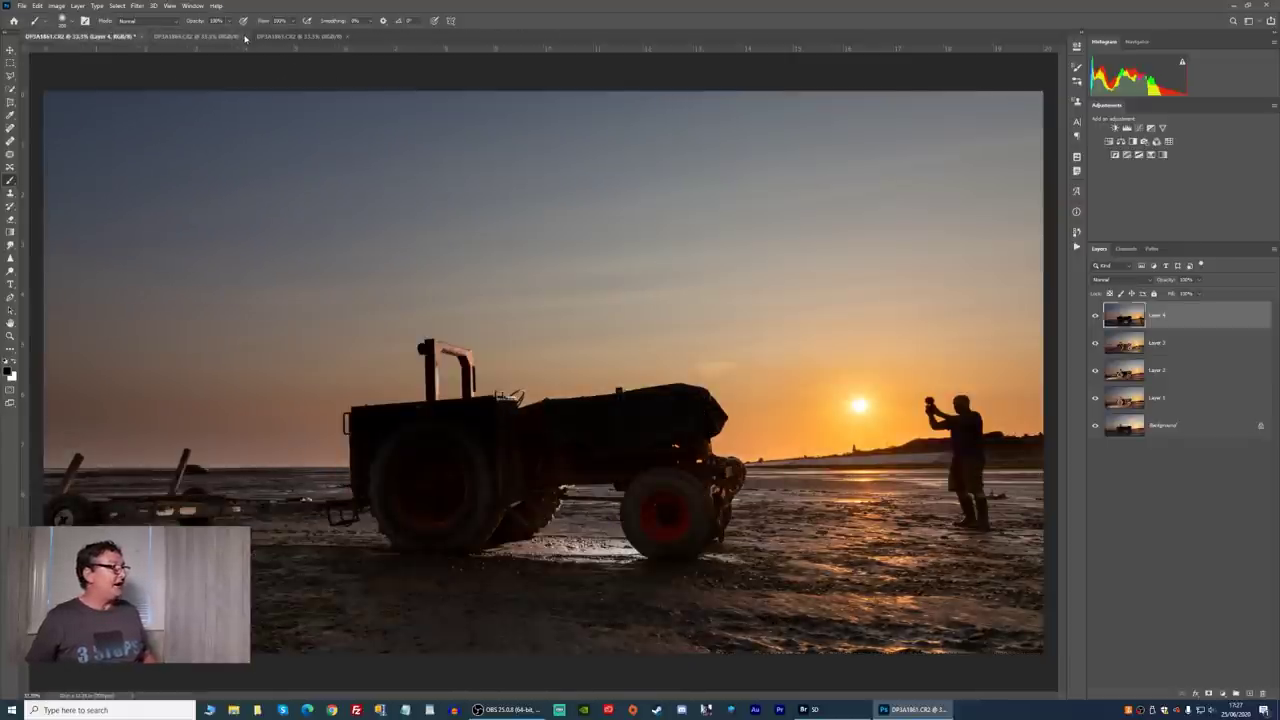
left_click(246, 36)
left_click(638, 259)
left_click(246, 36)
left_click(635, 257)
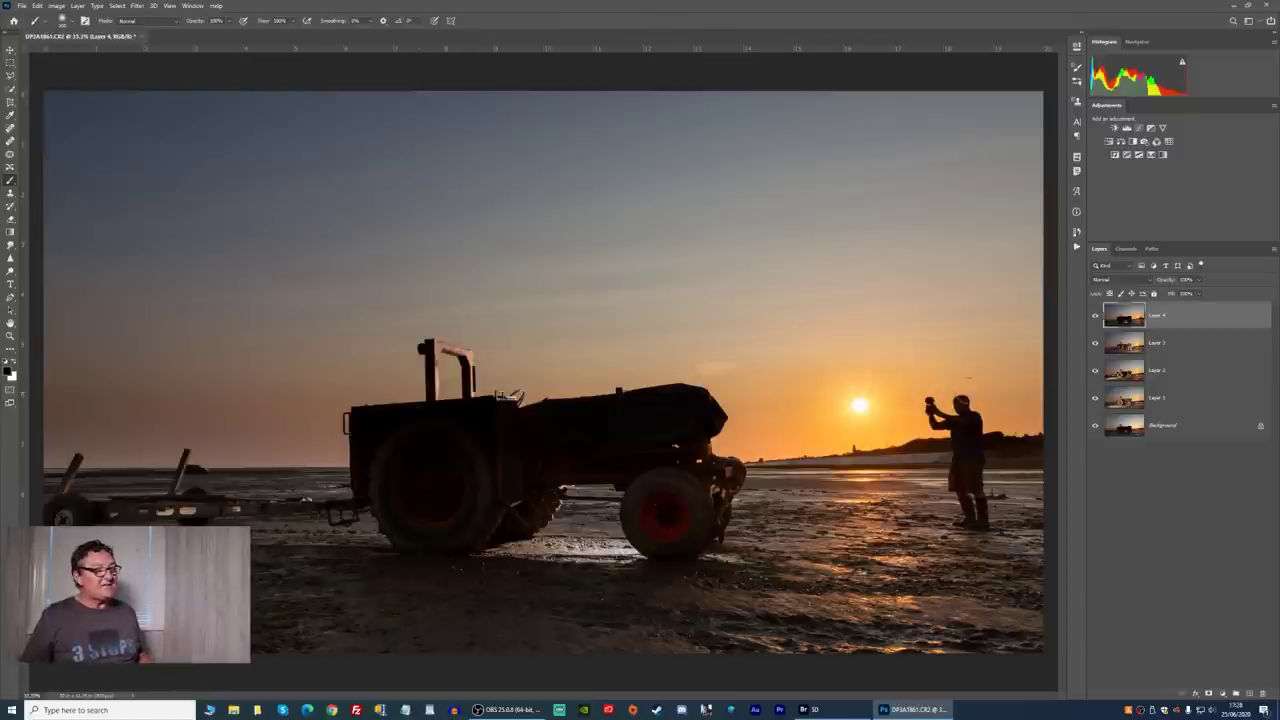
Hide Layers 4, 3, 2 and 1 so that only the Background silhouette photo is shown.
left_click(1196, 432)
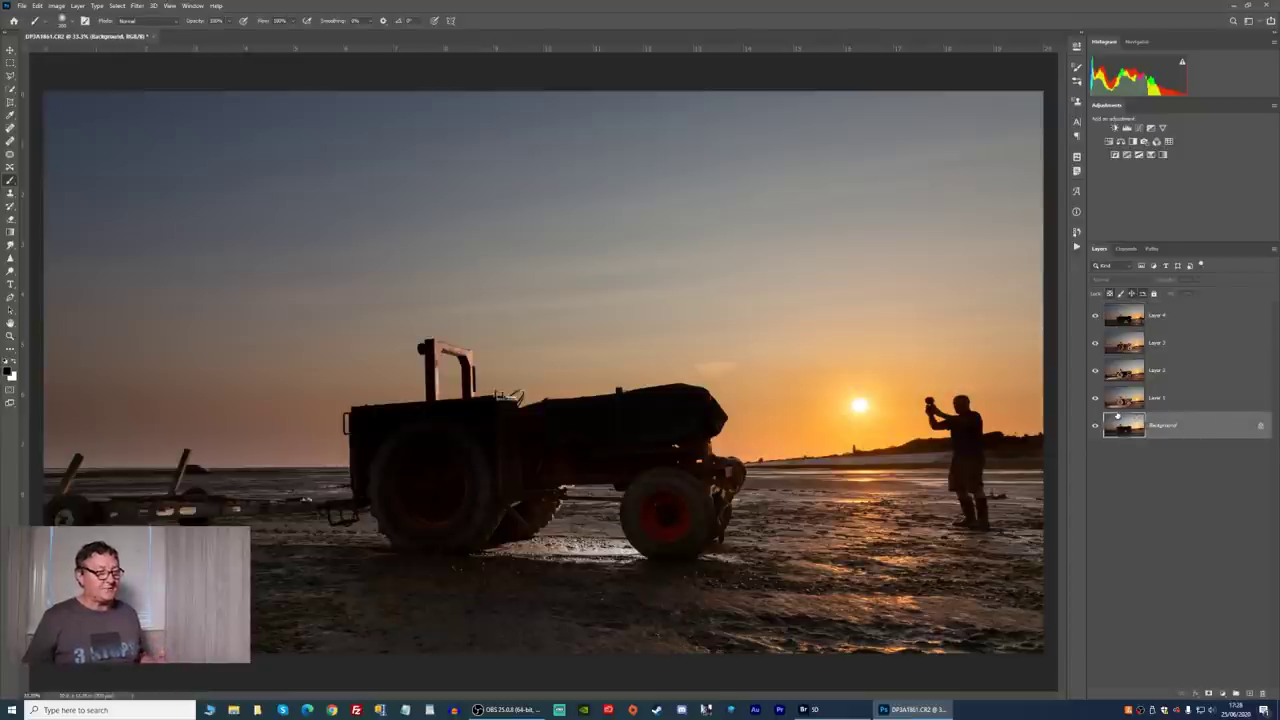
left_click(1095, 316)
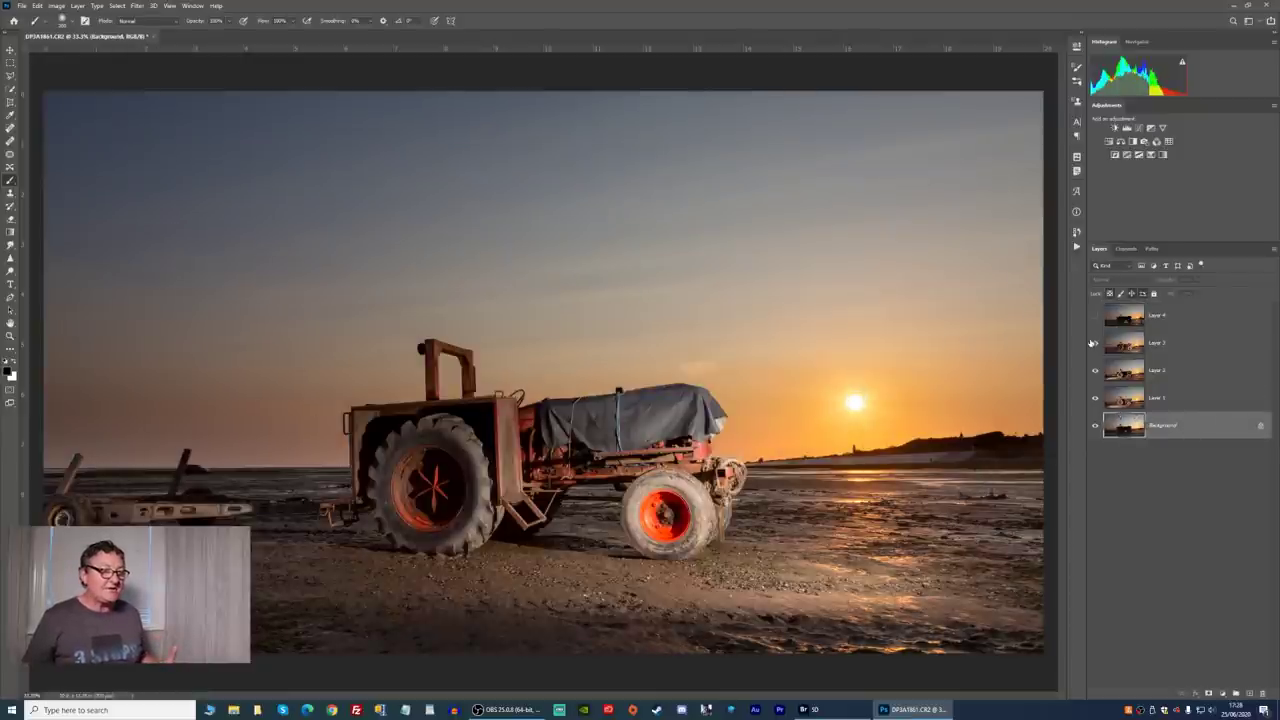
left_click(1095, 343)
left_click(1095, 370)
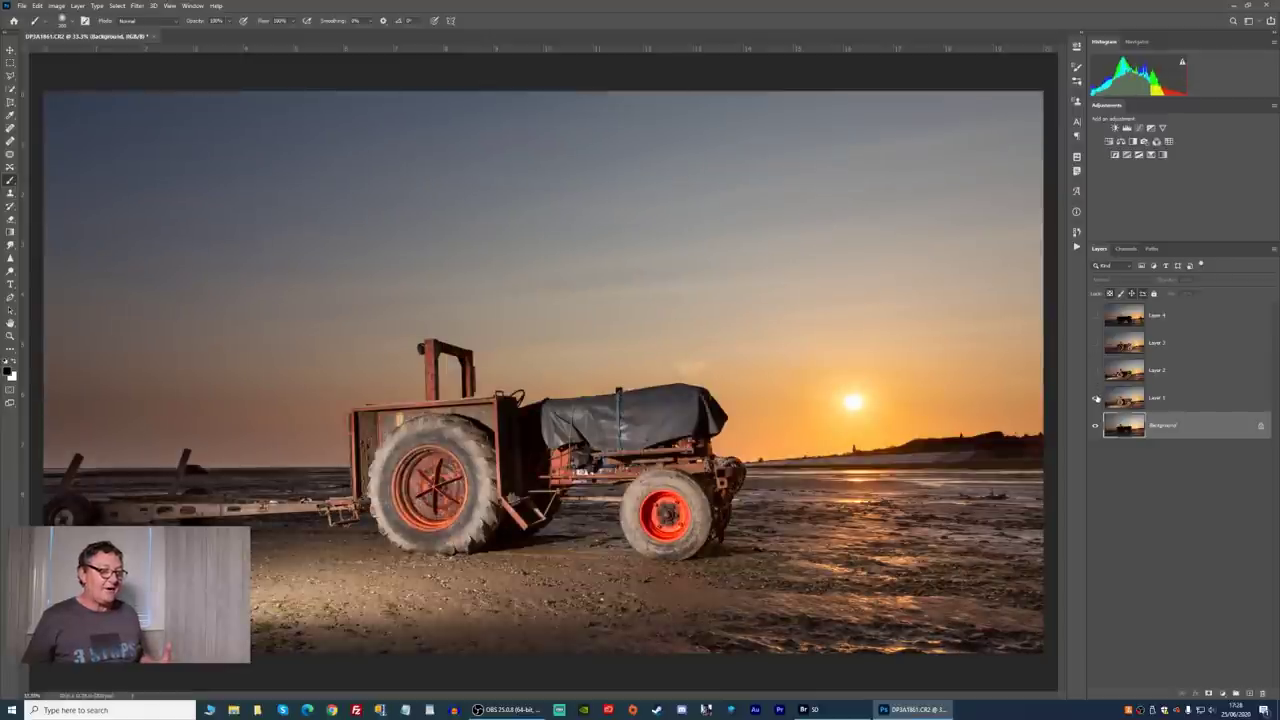
left_click(1095, 398)
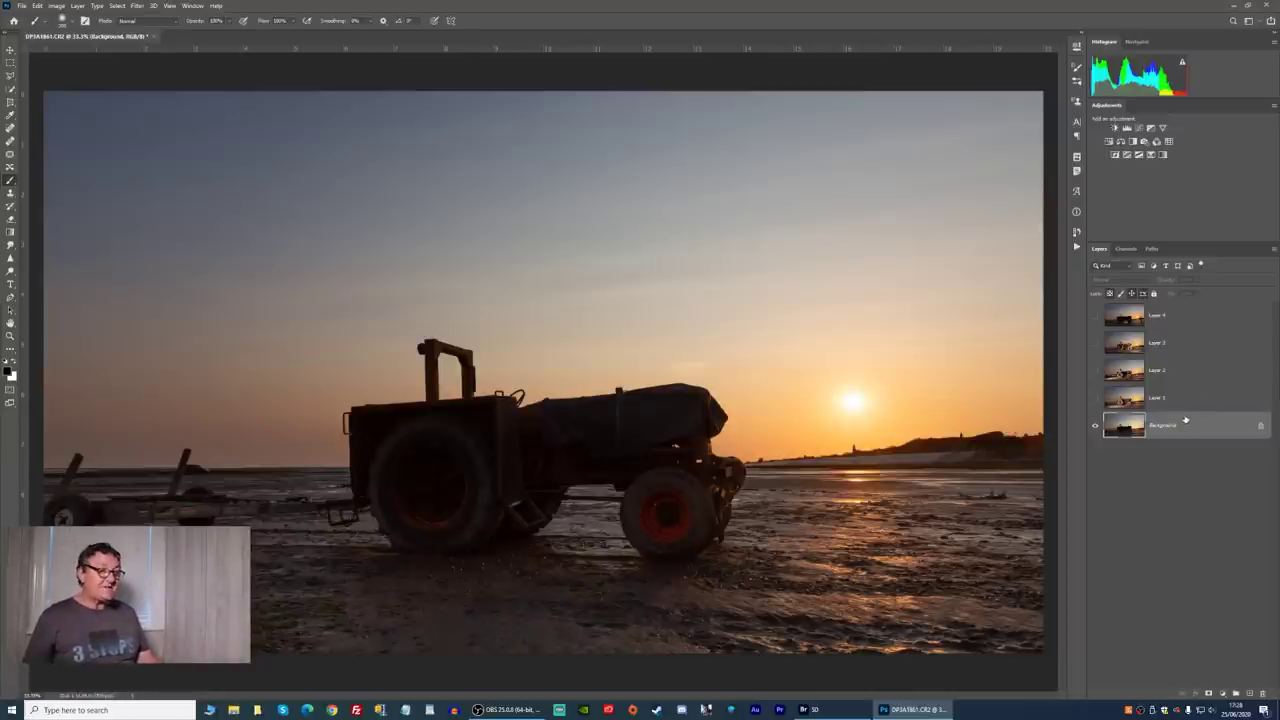
Toggle Layer 1 on and off to compare it with the Background, then leave it shown and selected.
left_click(1202, 405)
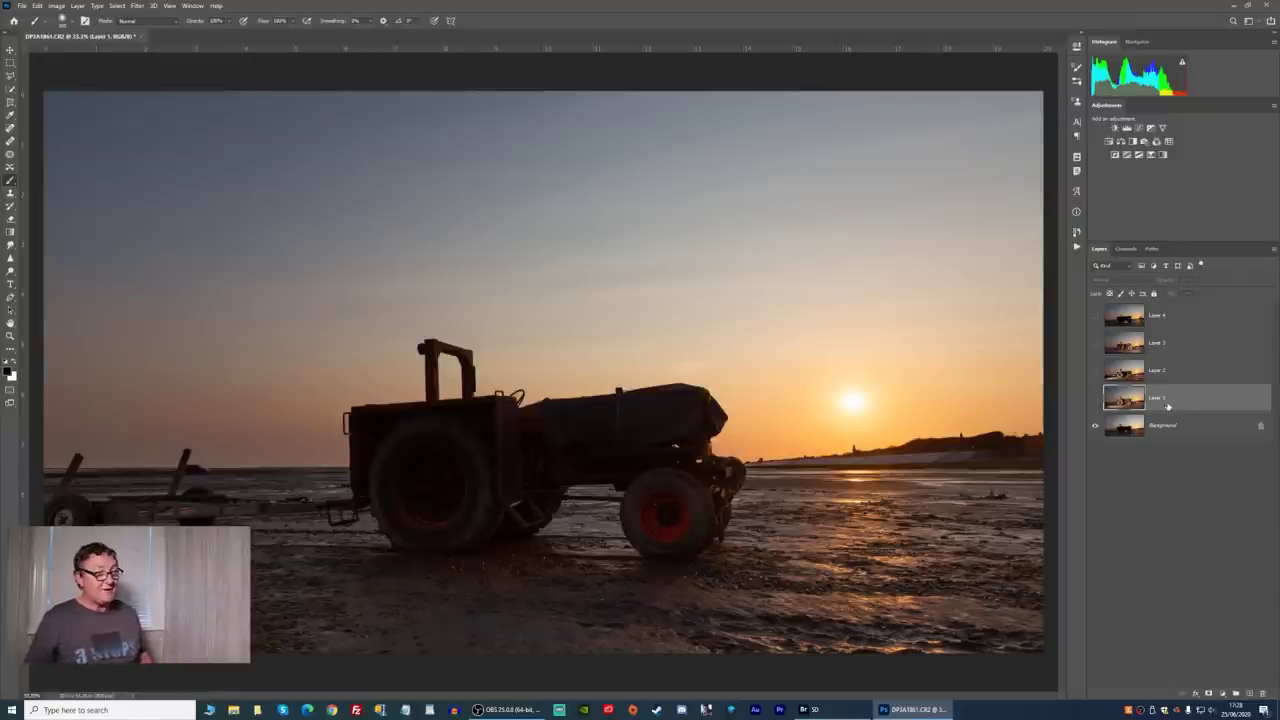
left_click(1117, 428)
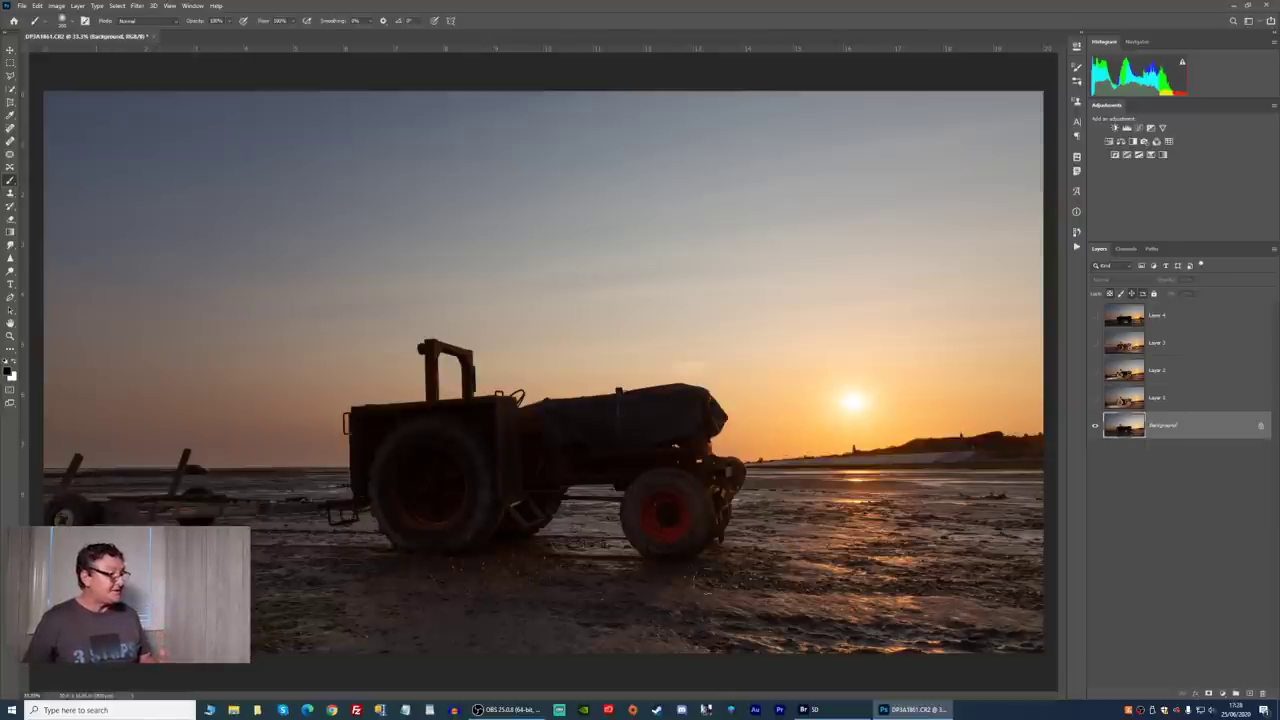
left_click(1095, 399)
left_click(1096, 400)
left_click(1096, 400)
left_click(1096, 401)
left_click(1096, 401)
left_click(1096, 401)
left_click(1096, 401)
left_click(1096, 401)
left_click(1096, 401)
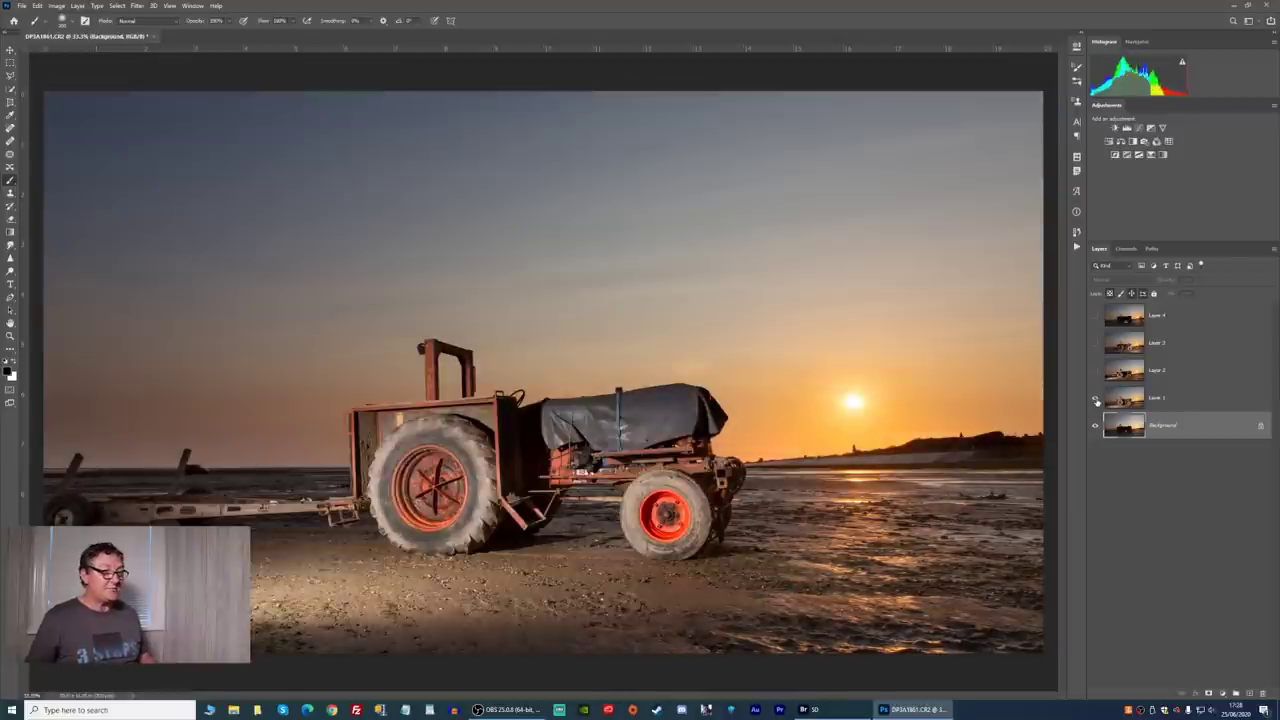
left_click(1192, 400)
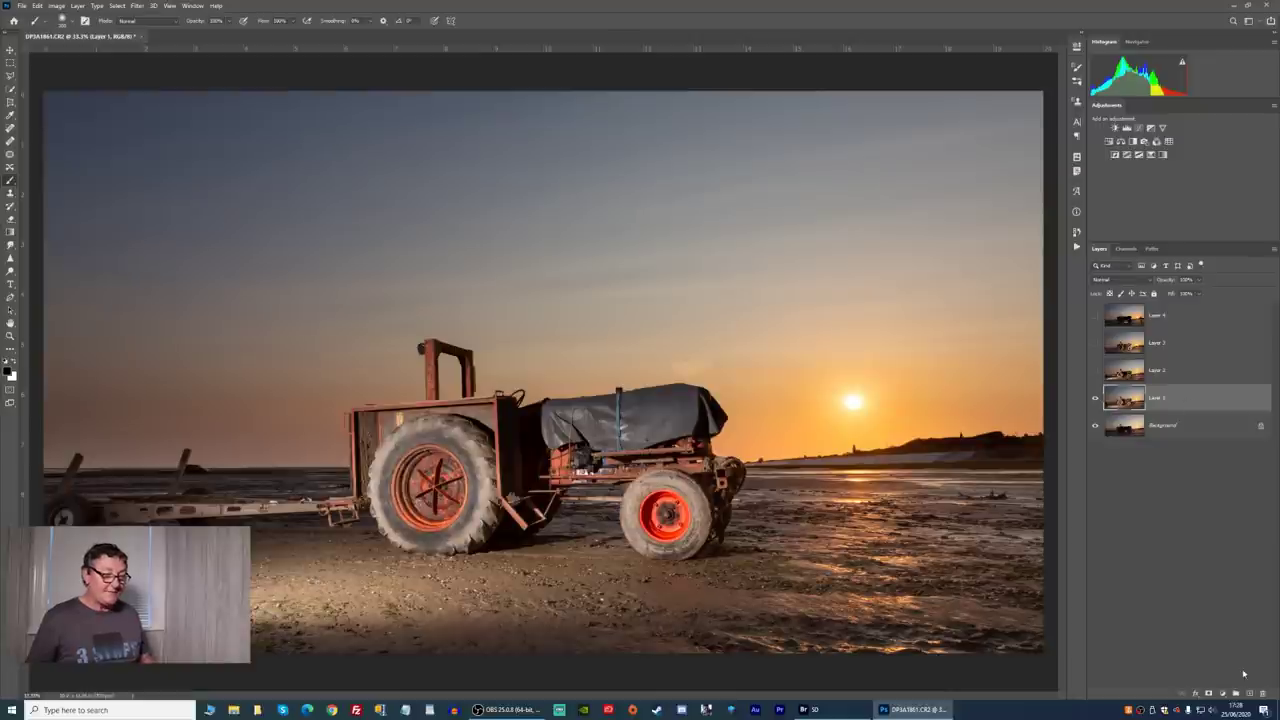
Add a black mask to Layer 1 and paint white with an enlarged brush to reveal the lit tractor body and wheels.
left_click(1209, 694)
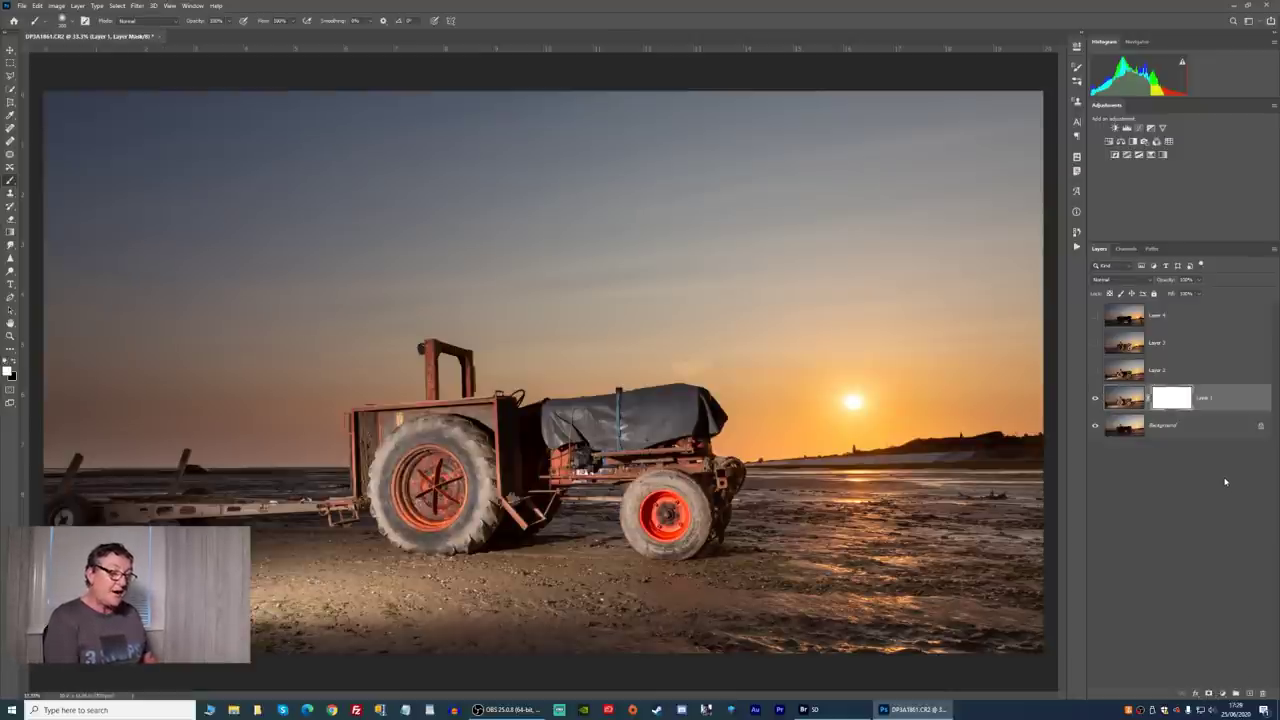
key("ctrl+i")
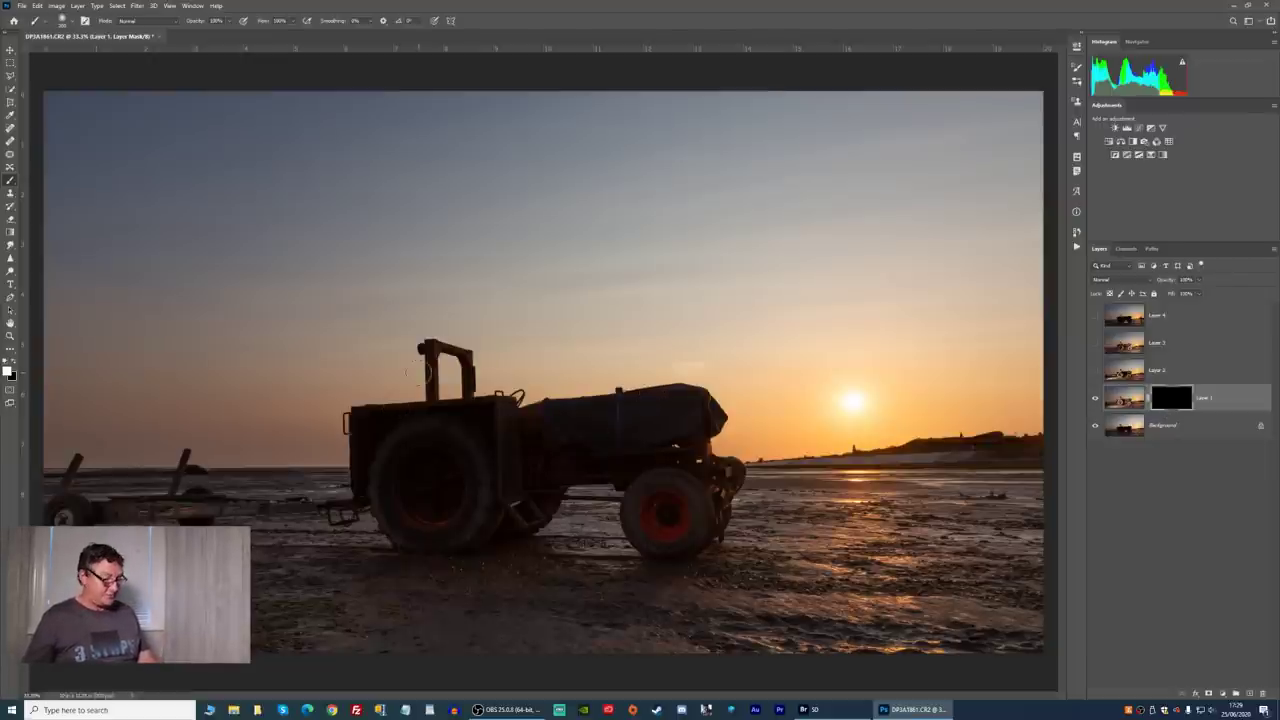
key("bracketright")
key("bracketright")
key("bracketright")
key("bracketright")
key("bracketright")
key("bracketright")
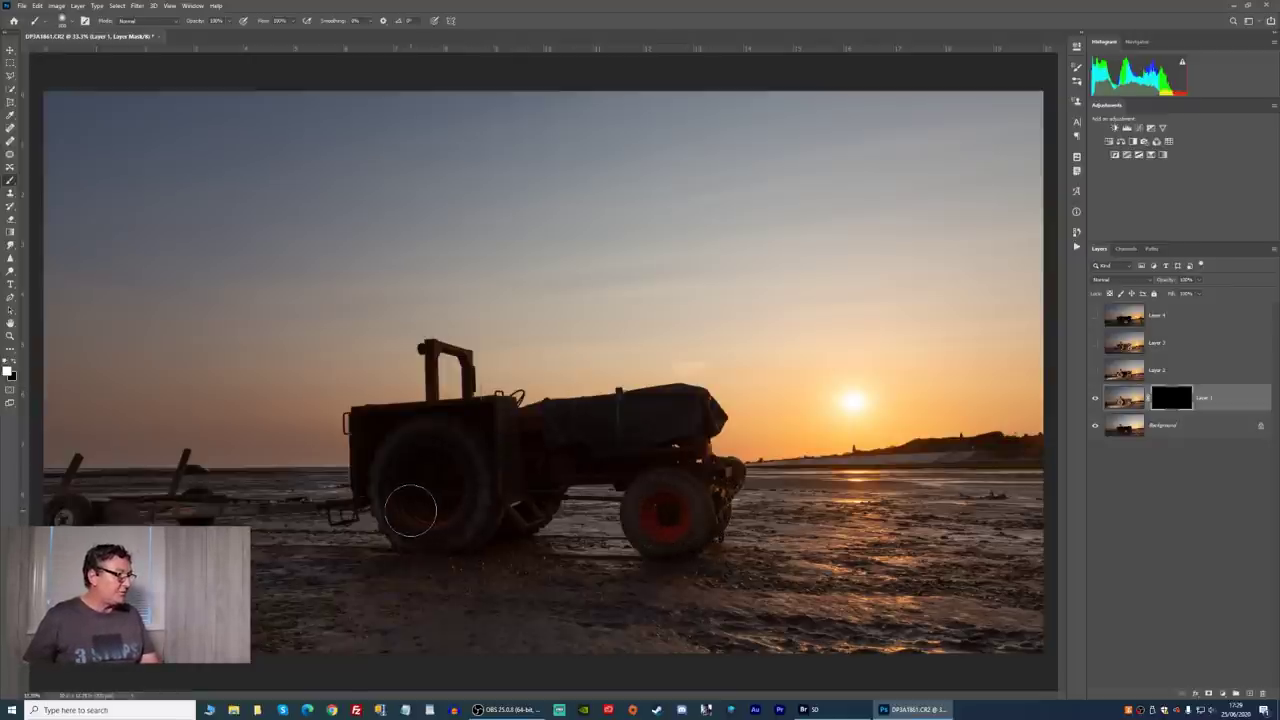
mouse_move(394, 509)
left_mouse_down()
mouse_move(460, 522)
mouse_move(420, 432)
mouse_move(388, 485)
mouse_move(395, 415)
mouse_move(510, 430)
mouse_move(520, 500)
mouse_move(540, 458)
mouse_move(690, 410)
mouse_move(670, 490)
mouse_move(680, 540)
mouse_move(725, 480)
mouse_move(705, 420)
mouse_move(715, 410)
left_mouse_up()
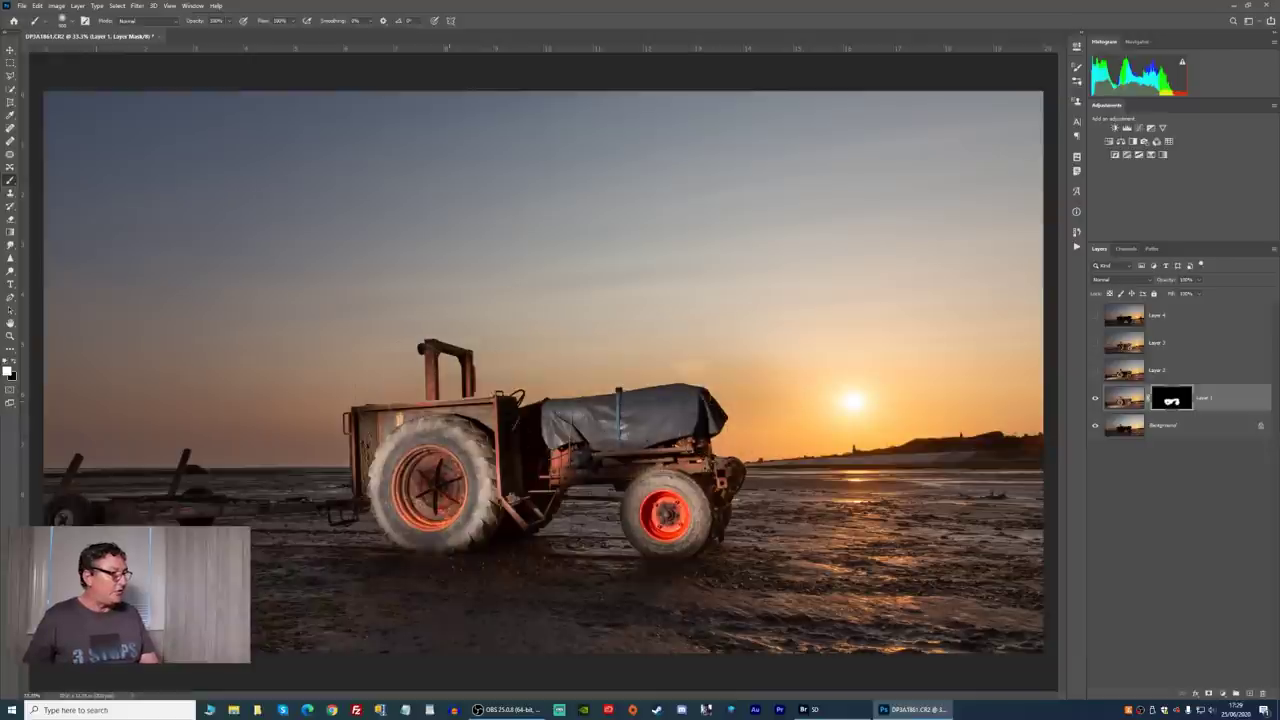
Reveal Layer 1's sky by painting white across it on the mask with a larger brush.
mouse_move(769, 381)
left_mouse_down()
mouse_move(1005, 368)
mouse_move(57, 282)
mouse_move(1000, 251)
mouse_move(100, 130)
left_mouse_up()
key("bracketright")
key("bracketright")
key("bracketright")
mouse_move(1112, 184)
left_mouse_down()
mouse_move(709, 343)
mouse_move(923, 366)
left_mouse_up()
With a smaller brush, reveal the remaining lit wheel edges and the towed trailer with its drawbar on Layer 1's mask.
key("bracketleft")
key("bracketleft")
key("bracketleft")
key("bracketleft")
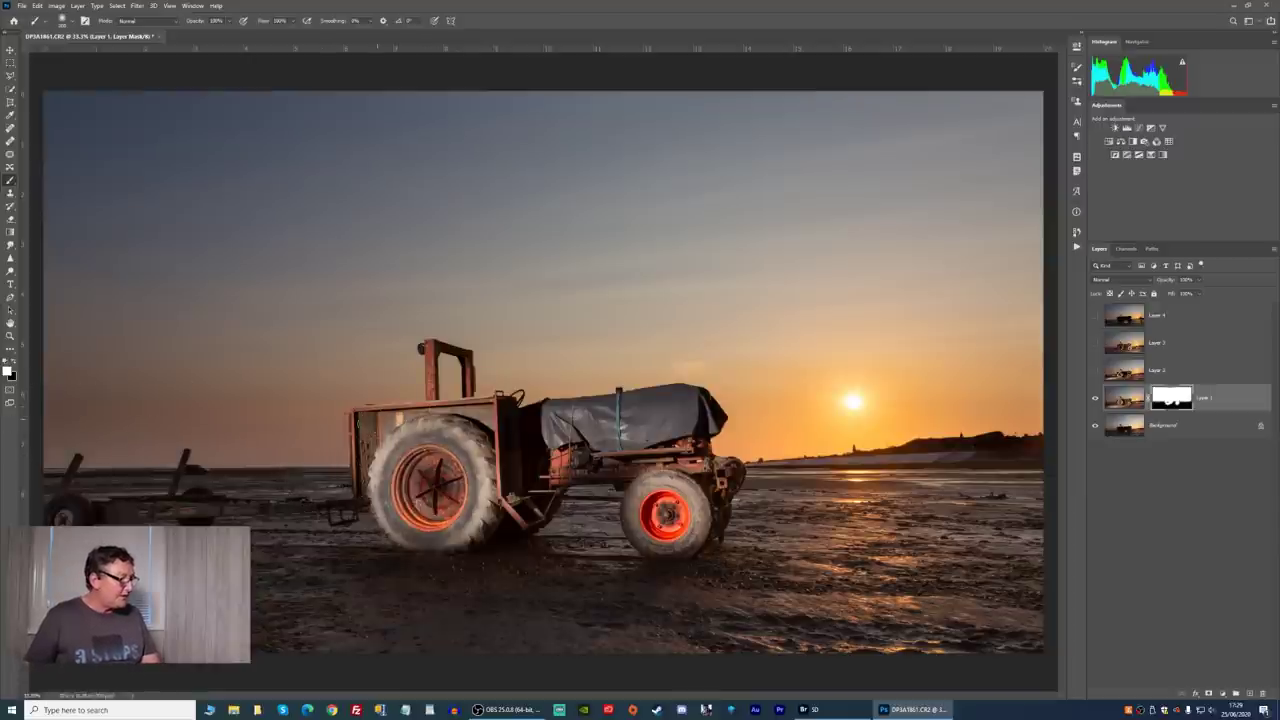
mouse_move(402, 519)
left_mouse_down()
mouse_move(414, 540)
mouse_move(472, 538)
mouse_move(426, 550)
mouse_move(537, 495)
mouse_move(630, 470)
mouse_move(645, 540)
mouse_move(630, 508)
mouse_move(635, 545)
mouse_move(697, 543)
left_mouse_up()
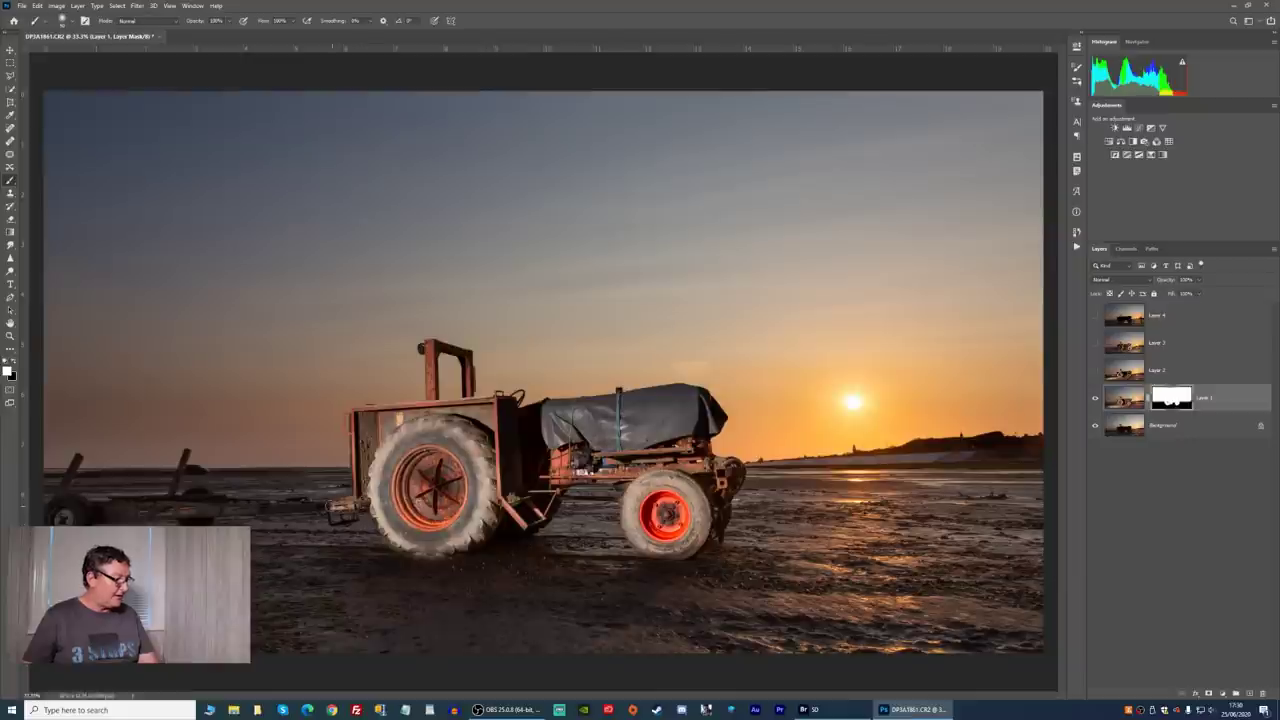
mouse_move(261, 509)
left_mouse_down()
mouse_move(160, 508)
mouse_move(190, 512)
mouse_move(188, 500)
mouse_move(70, 508)
mouse_move(64, 520)
mouse_move(305, 502)
mouse_move(344, 516)
left_mouse_up()
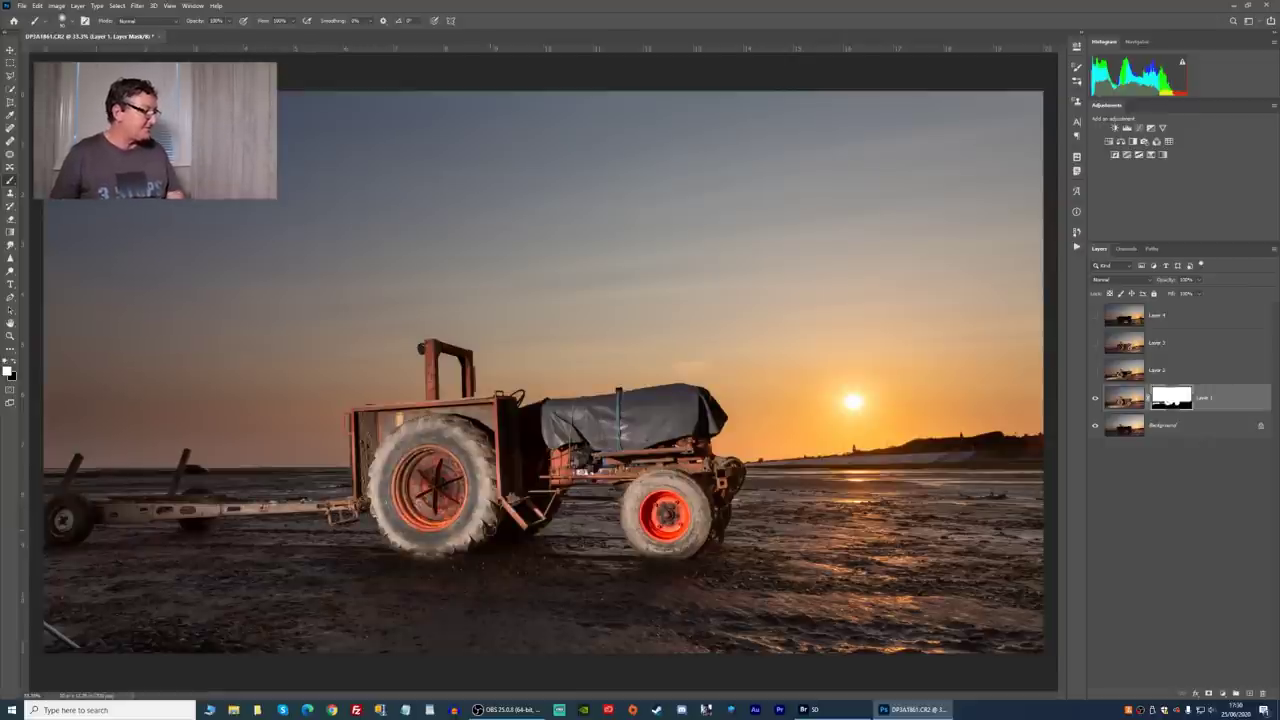
Try revealing the lit ground beneath the rear wheel on Layer 1's mask, undo it and keep white as the foreground colour.
mouse_move(442, 560)
left_mouse_down()
mouse_move(410, 555)
mouse_move(445, 562)
mouse_move(385, 580)
left_mouse_up()
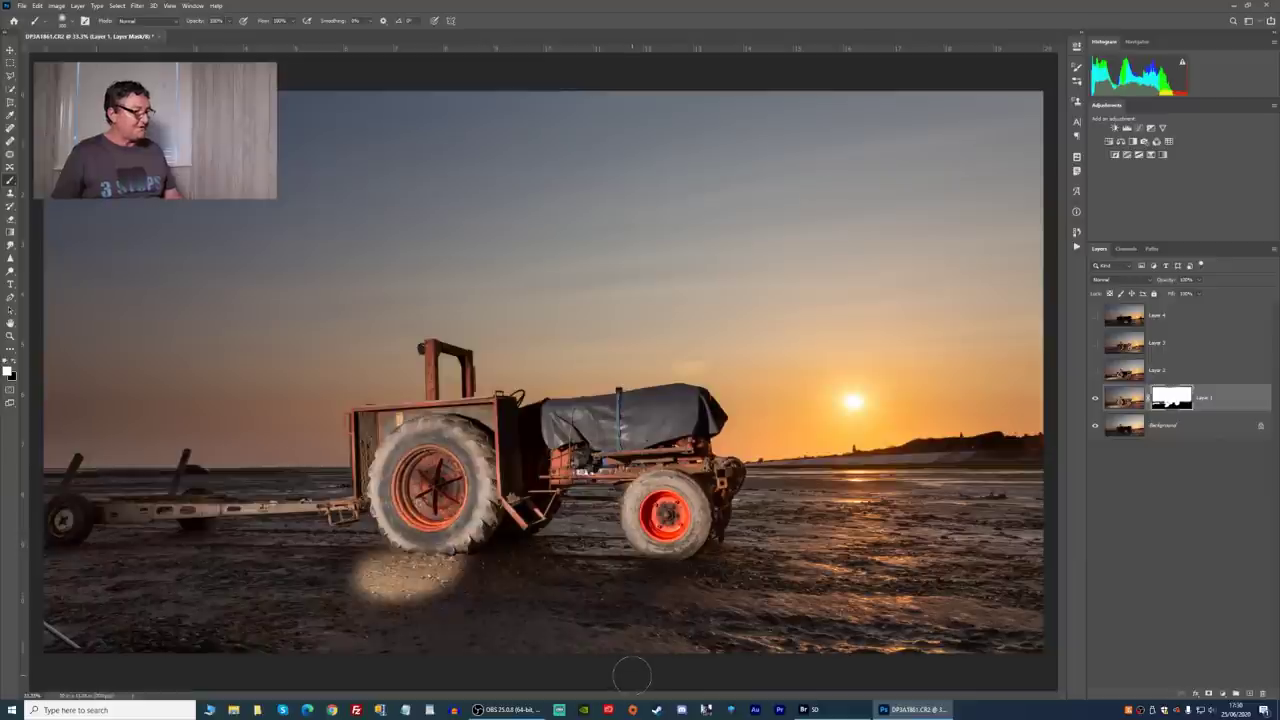
key("ctrl+z")
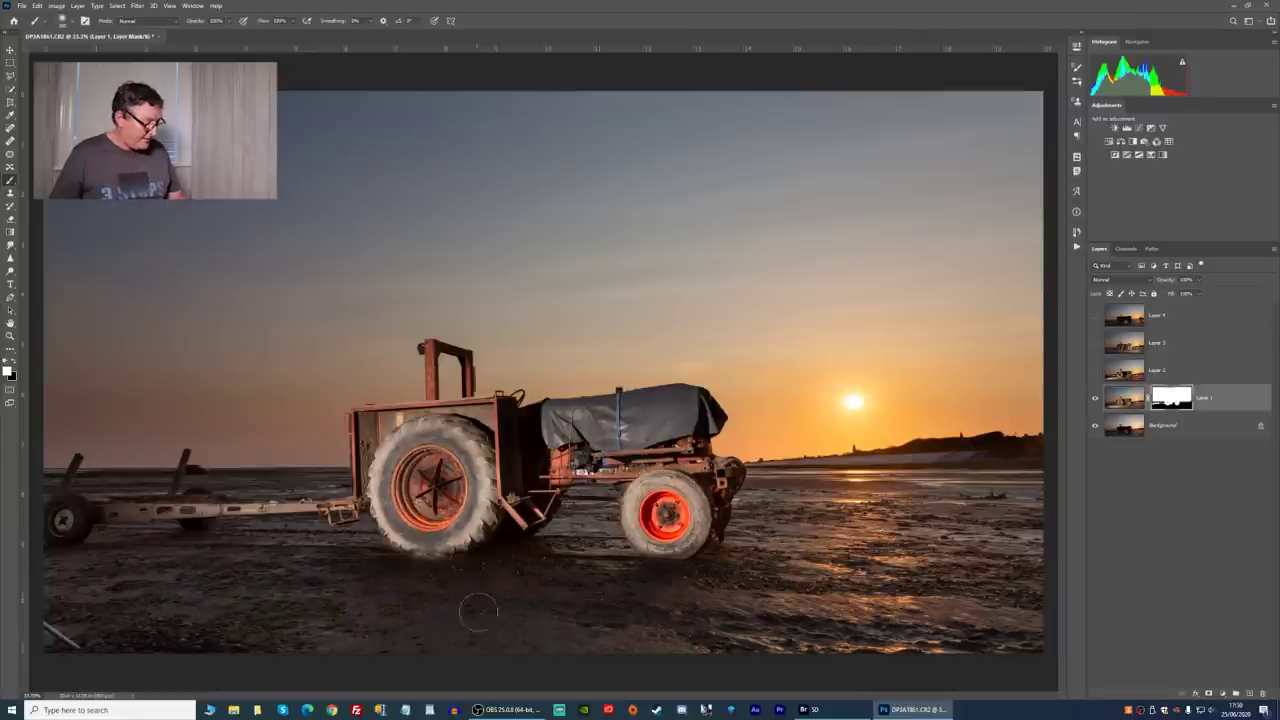
key("x")
key("bracketleft")
key("bracketleft")
key("bracketleft")
key("bracketleft")
key("bracketleft")
key("bracketleft")
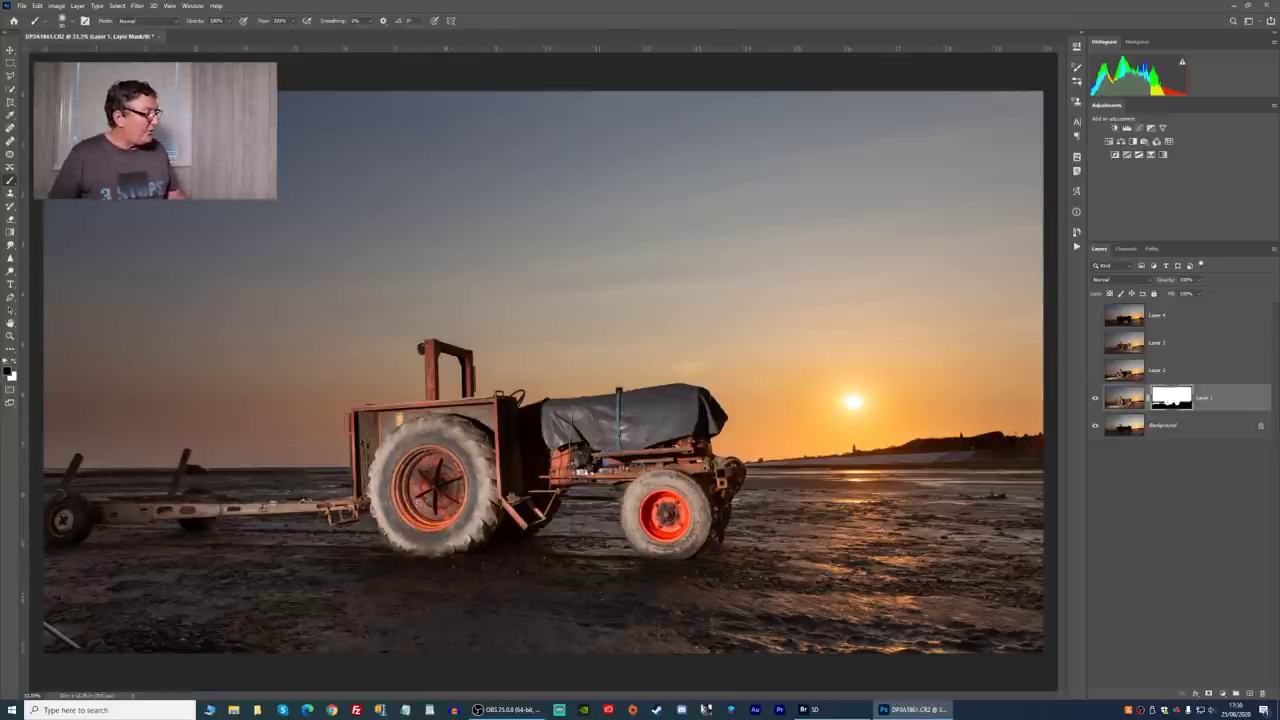
left_click(14, 363)
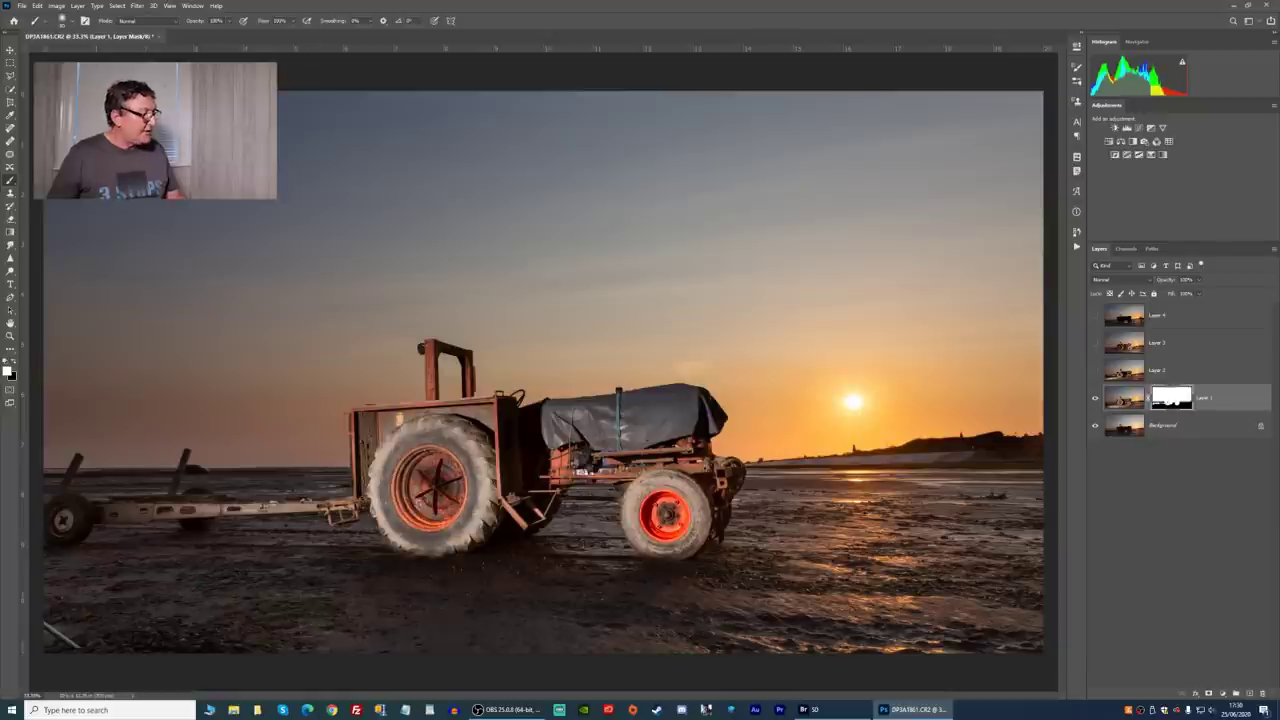
Reduce the brush opacity to 20% and faintly reveal the lit ground beneath the tractor on Layer 1's mask.
left_click(230, 21)
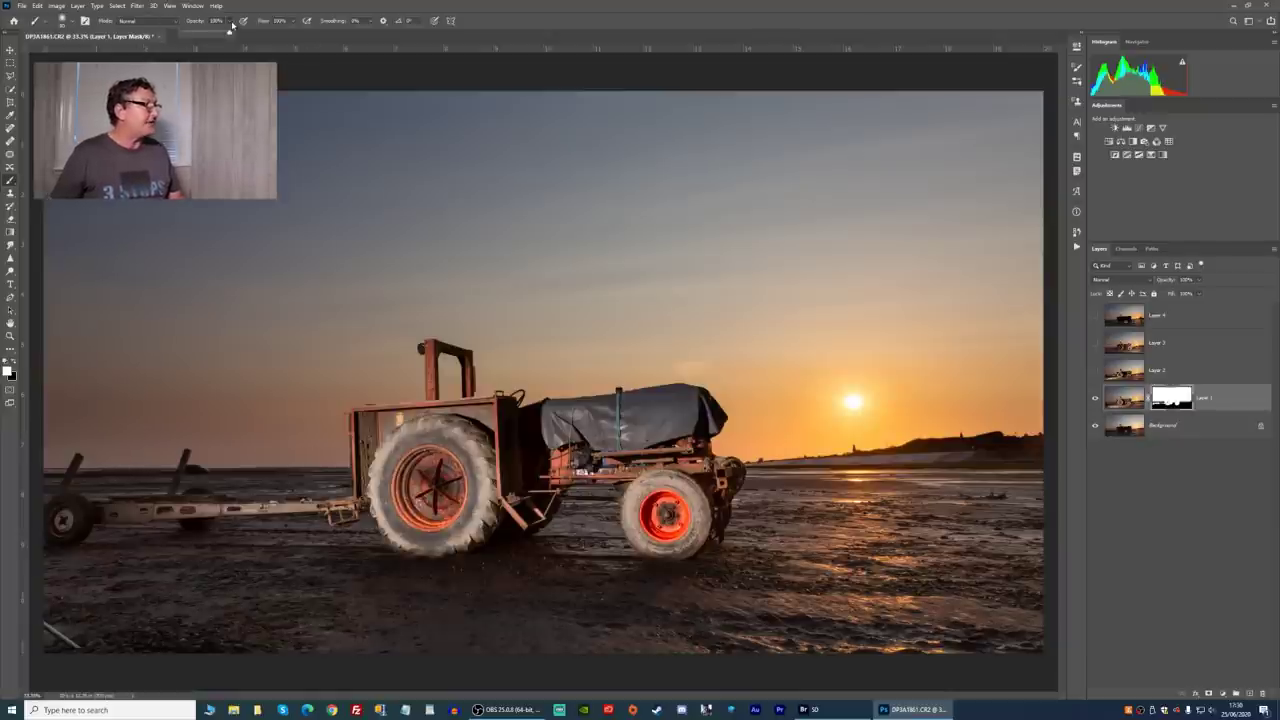
left_click_drag(230, 34, 207, 34)
left_click(504, 12)
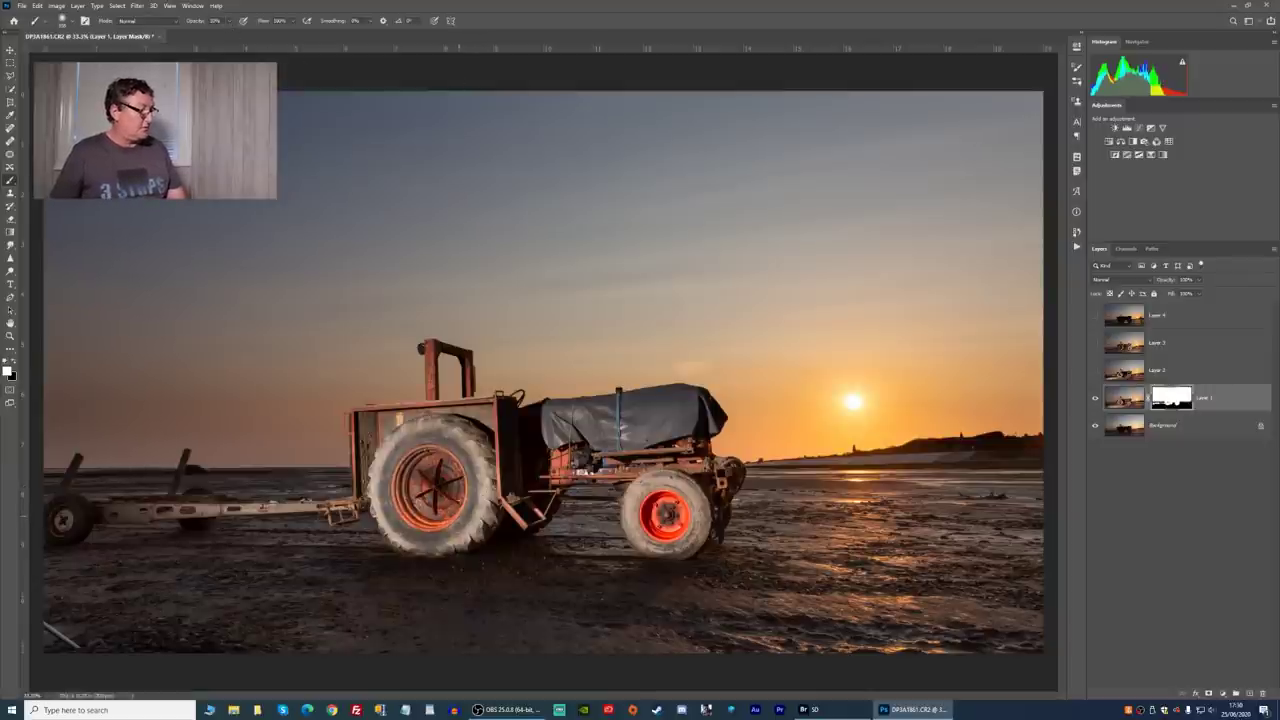
key("2")
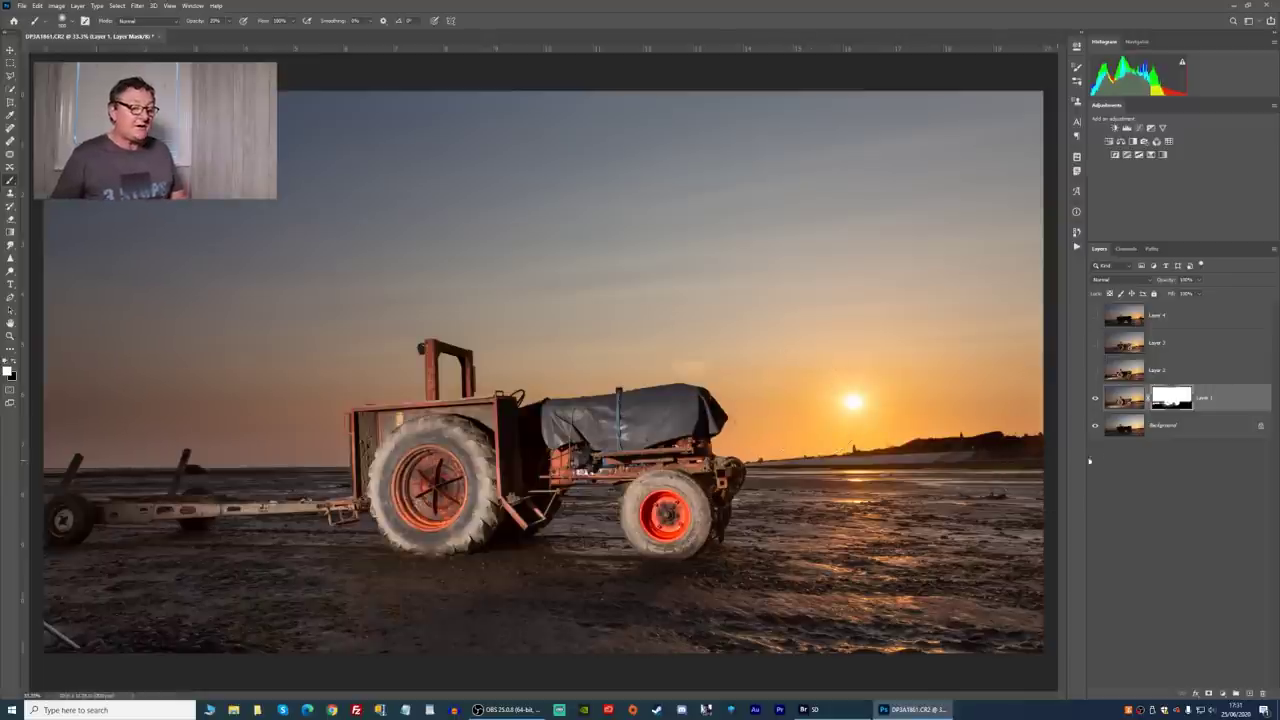
Show and select Layer 2, toggling its visibility repeatedly to compare its lighting with the layers below, and leave it shown.
left_click(1095, 370)
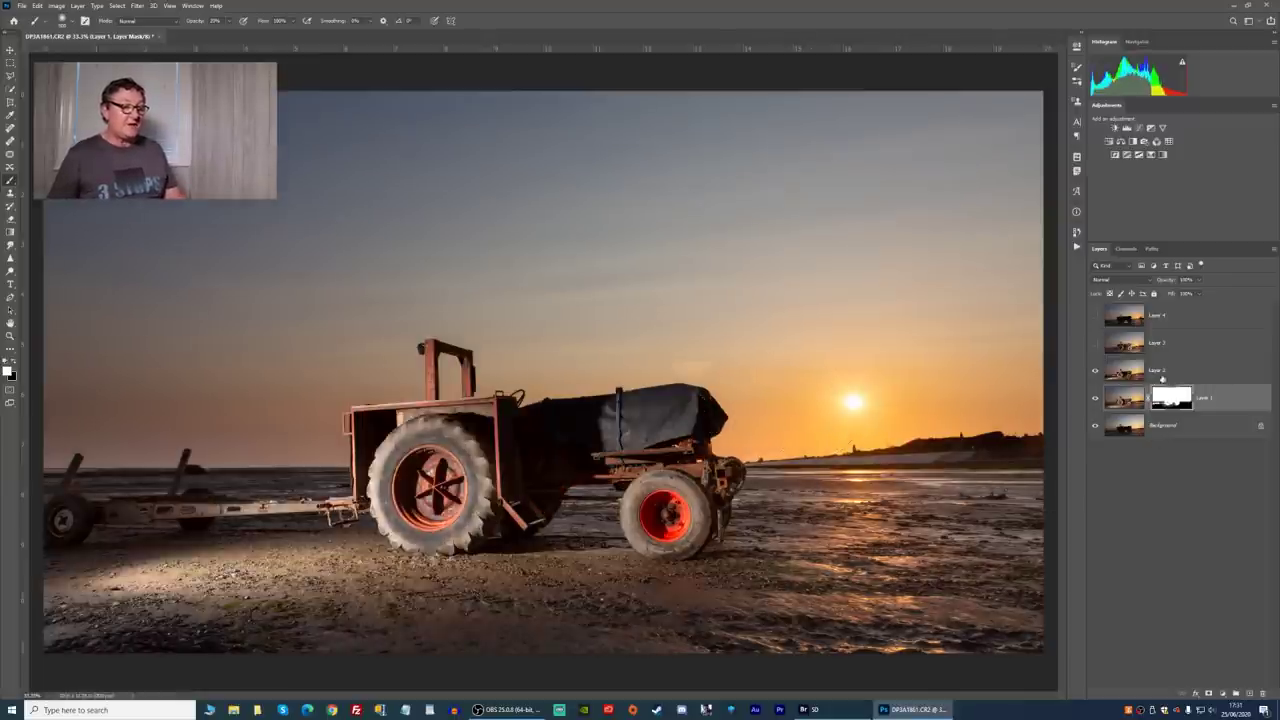
left_click(1182, 372)
left_click(1095, 371)
left_click(1095, 371)
left_click(1095, 372)
left_click(1095, 372)
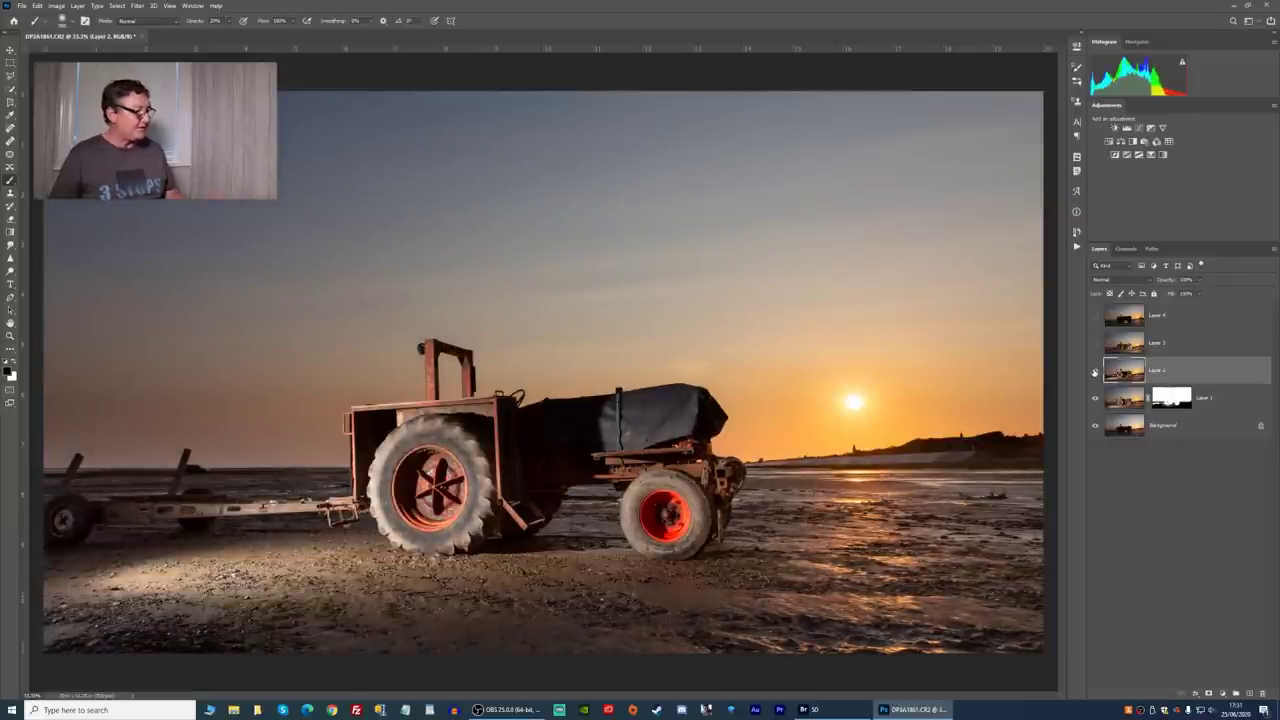
left_click(1095, 372)
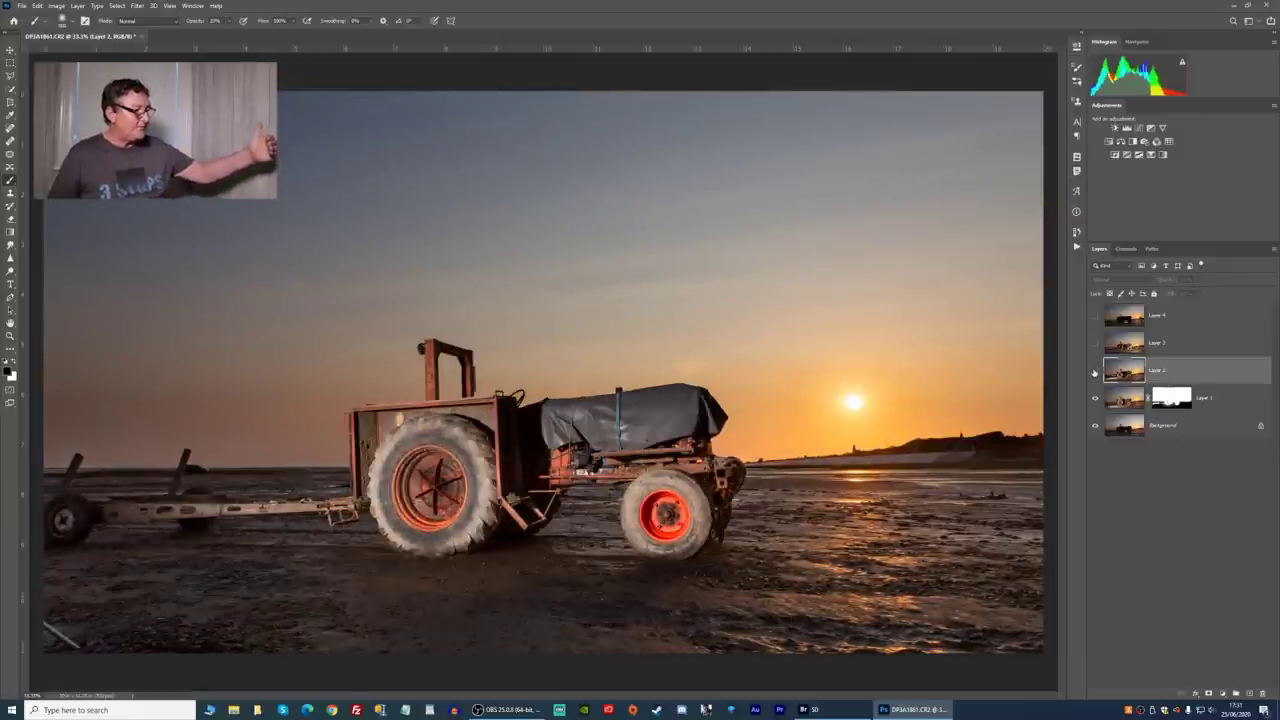
left_click(1095, 372)
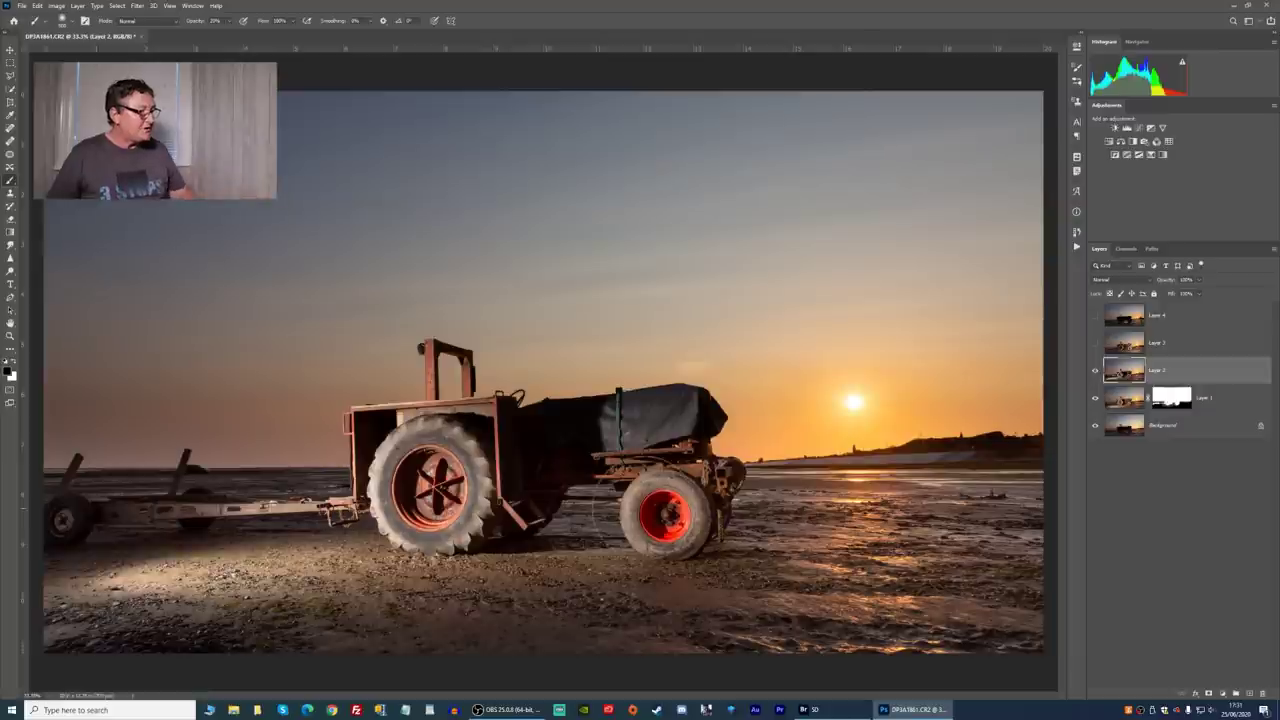
left_click(1096, 371)
left_click(1096, 371)
left_click(1096, 371)
left_click(1096, 371)
left_click(1096, 371)
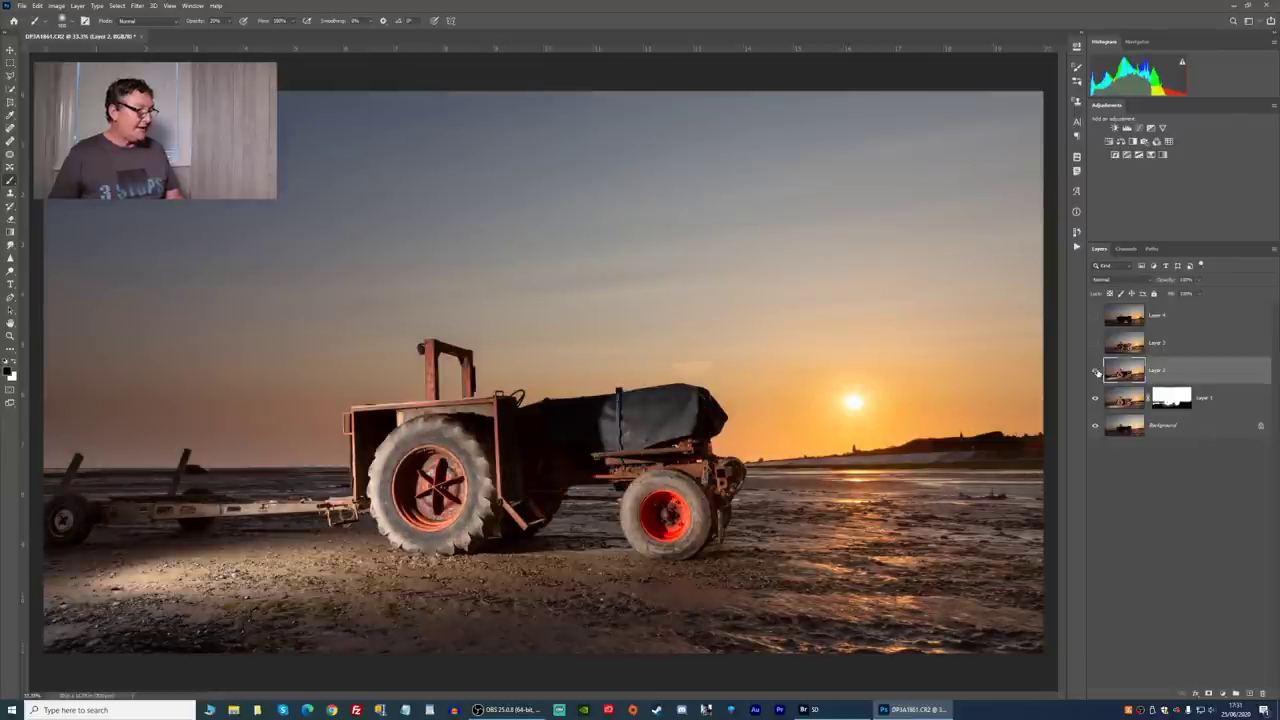
left_click(1096, 371)
left_click(1096, 371)
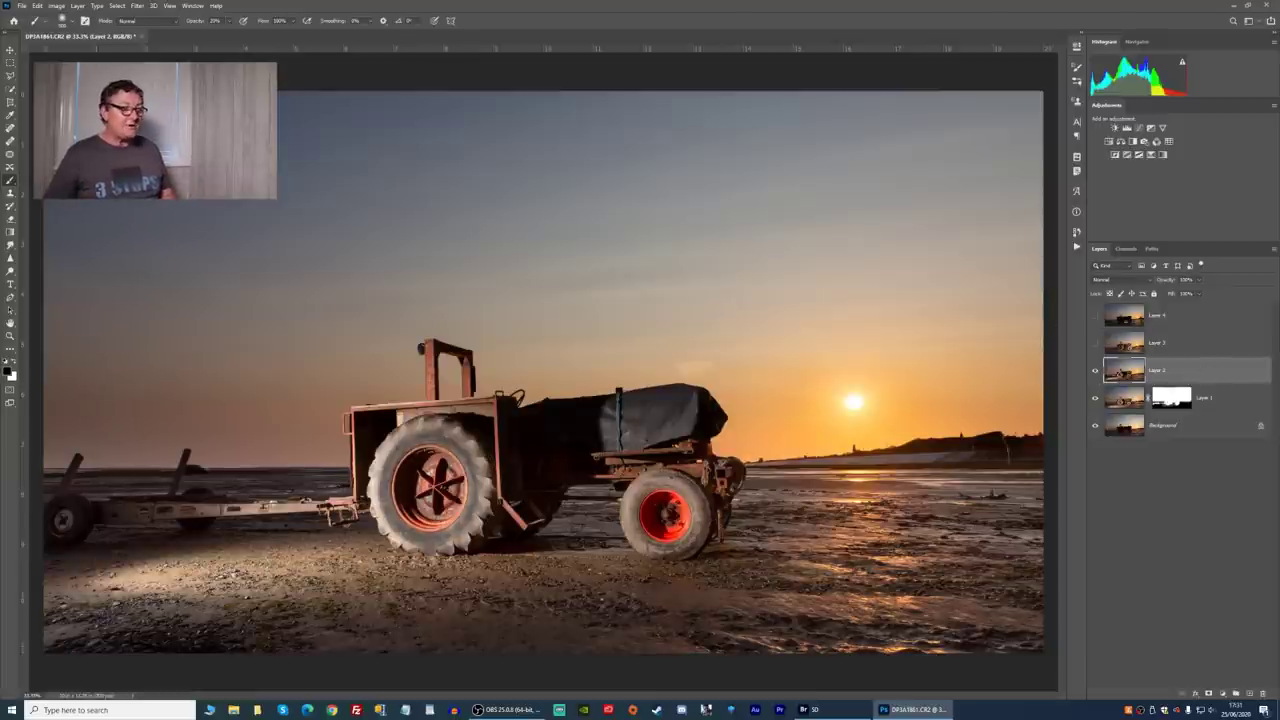
Add a black mask to Layer 2 and reveal its two wheel hubs with white at 100% brush opacity, checking with the mask inverted.
left_click(1208, 693)
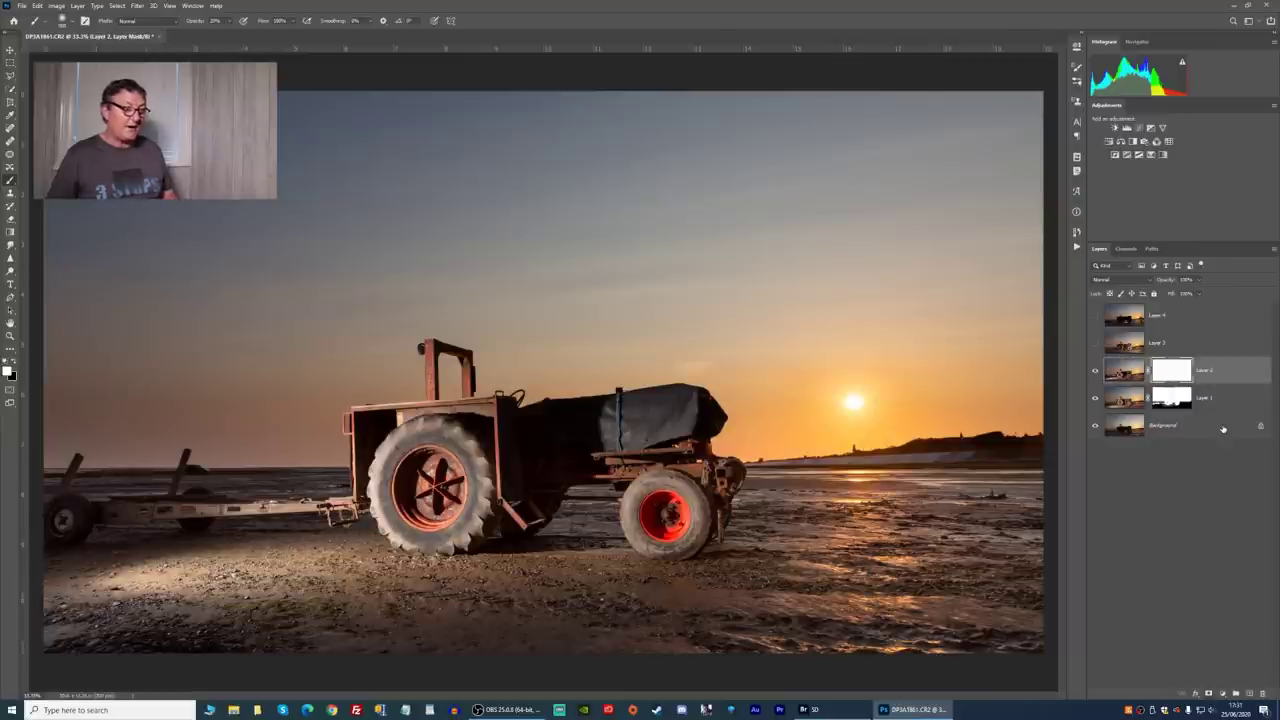
key("ctrl+i")
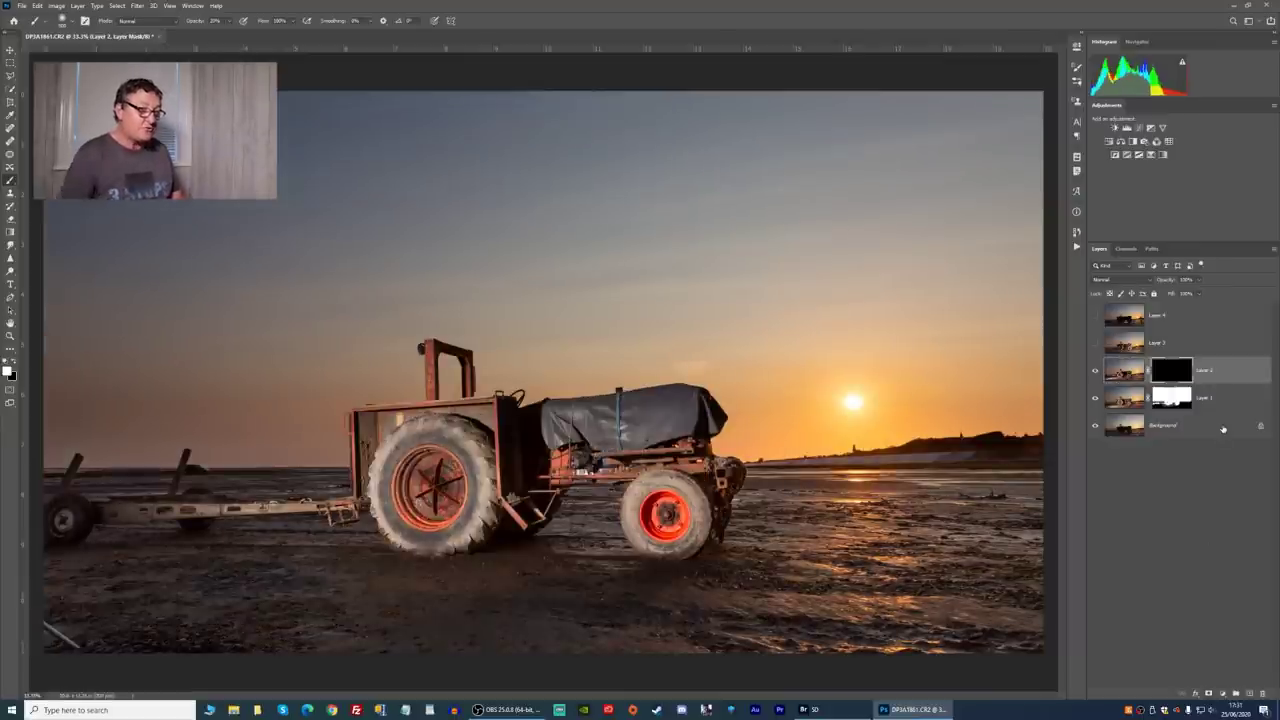
mouse_move(600, 458)
left_mouse_down()
mouse_move(543, 473)
mouse_move(567, 461)
left_mouse_up()
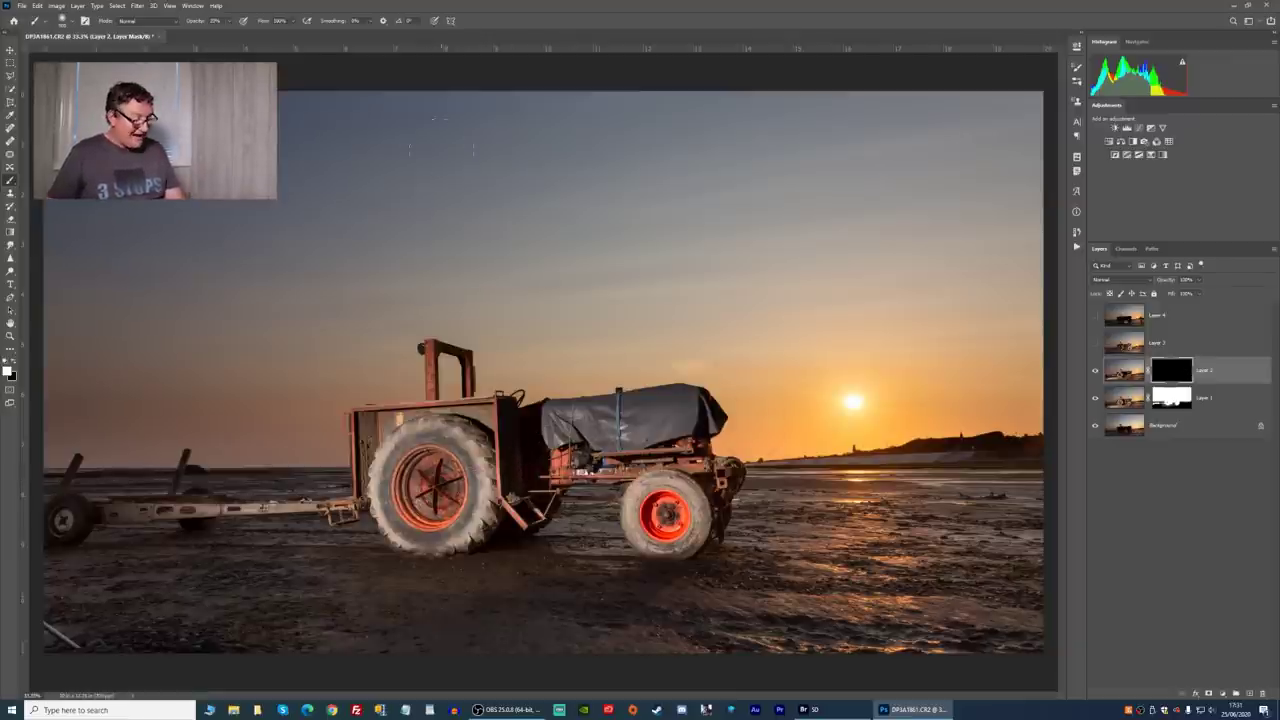
key("0")
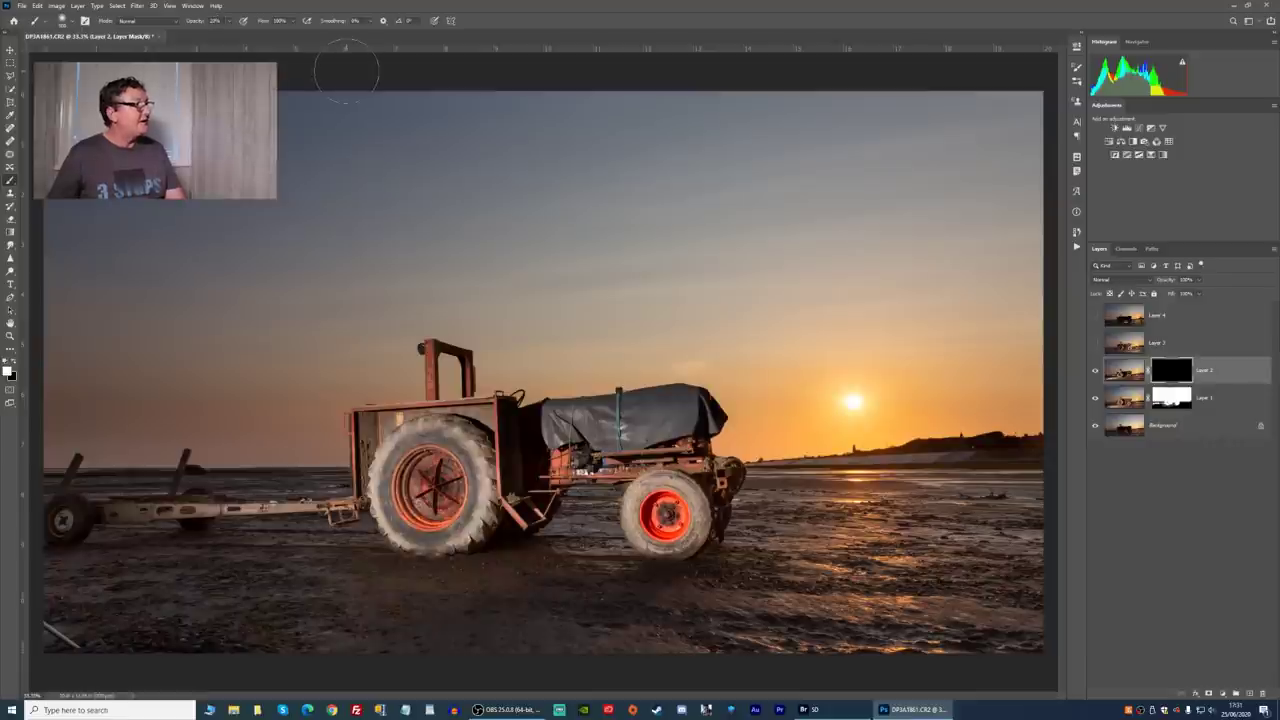
mouse_move(440, 488)
left_mouse_down()
mouse_move(418, 486)
mouse_move(440, 494)
mouse_move(424, 476)
mouse_move(432, 490)
left_mouse_up()
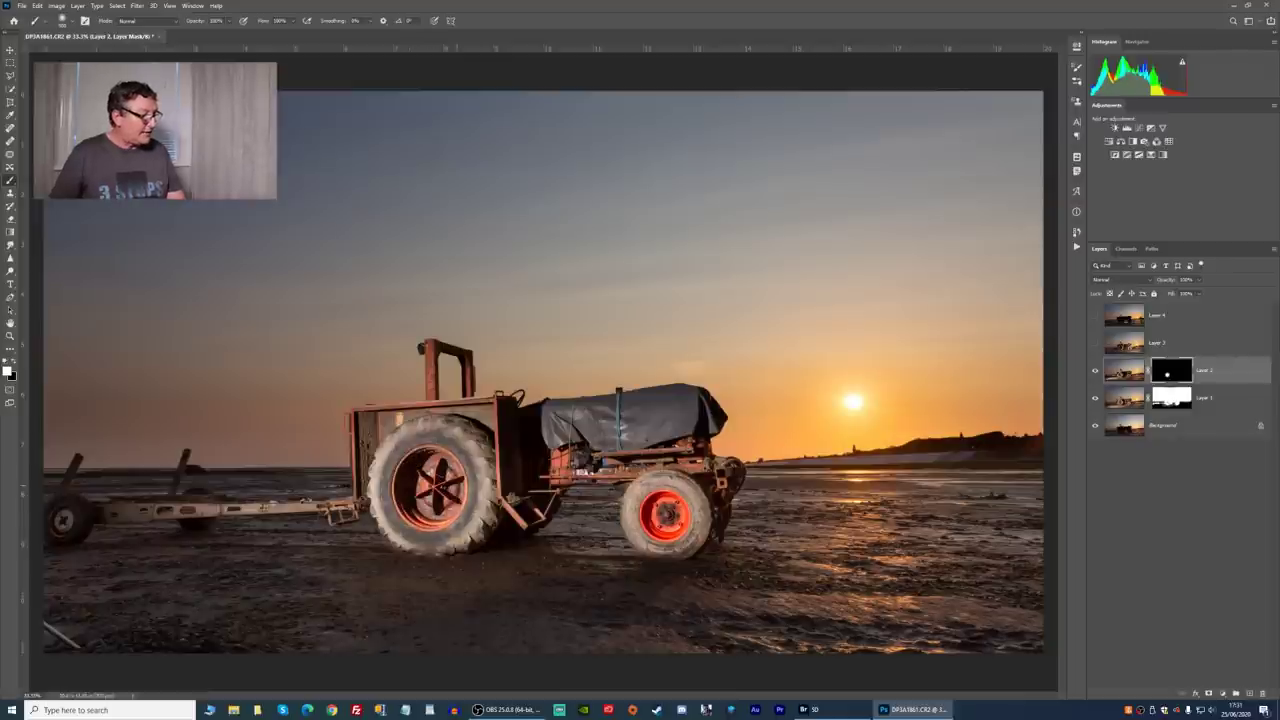
left_click_drag(656, 528, 670, 508)
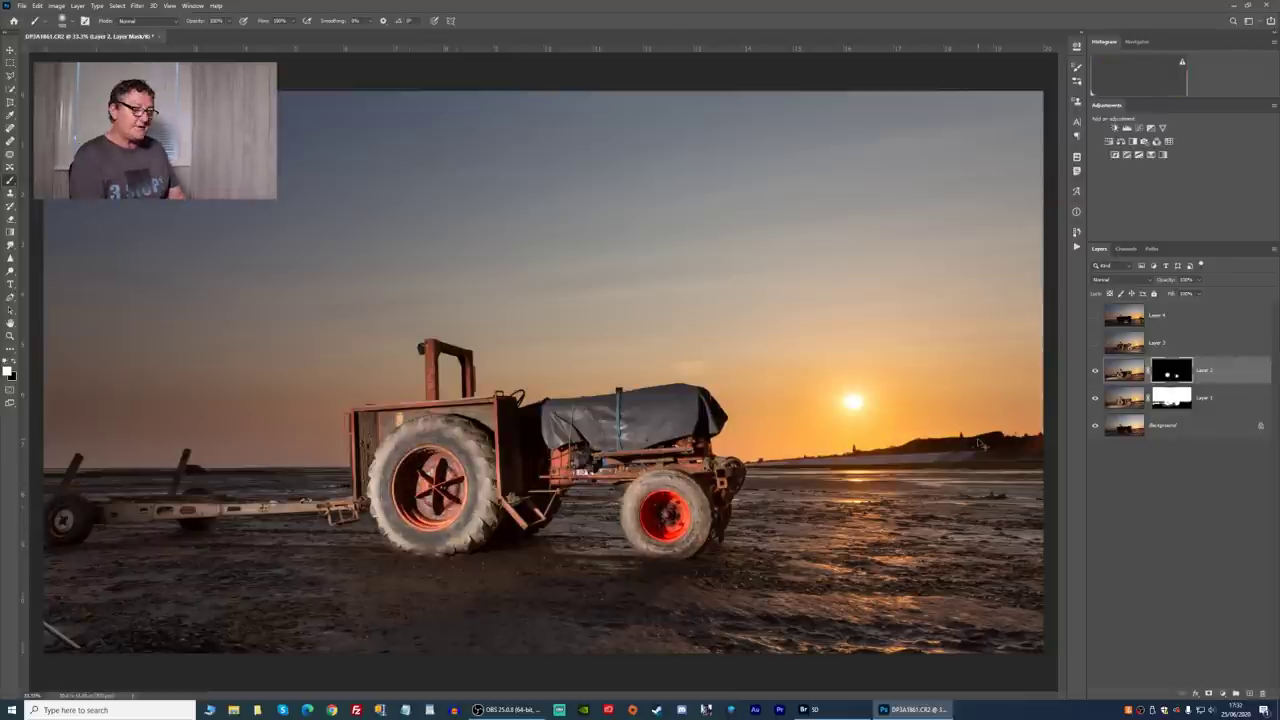
key("ctrl+i")
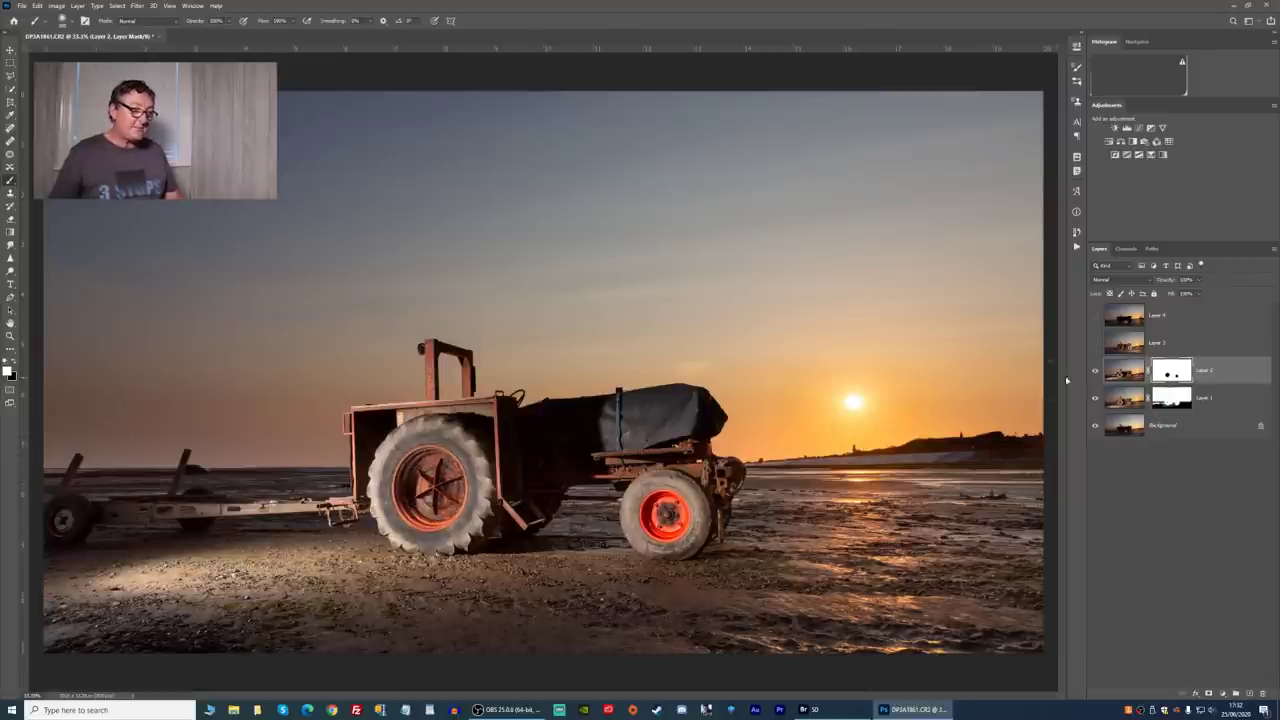
key("ctrl+i")
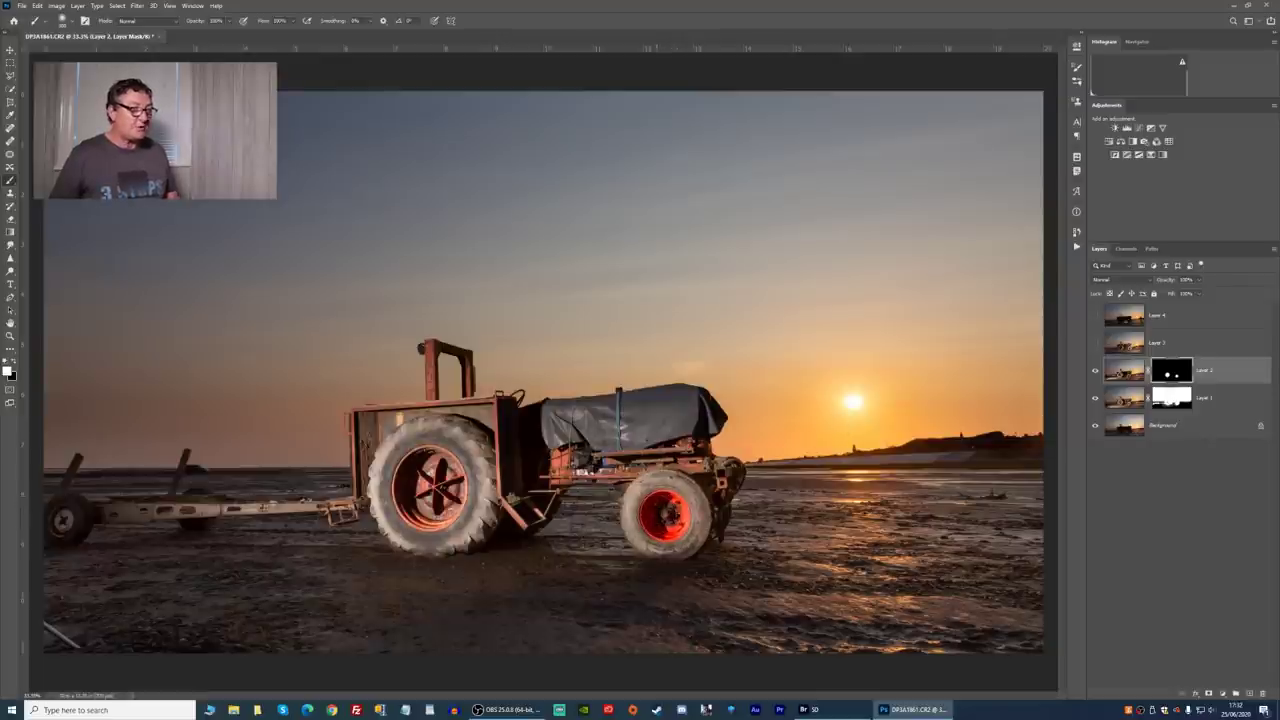
Show Layer 3 and give it a mask, inverting it back and forth to compare the lighting, and leave the mask black.
left_click(1095, 343)
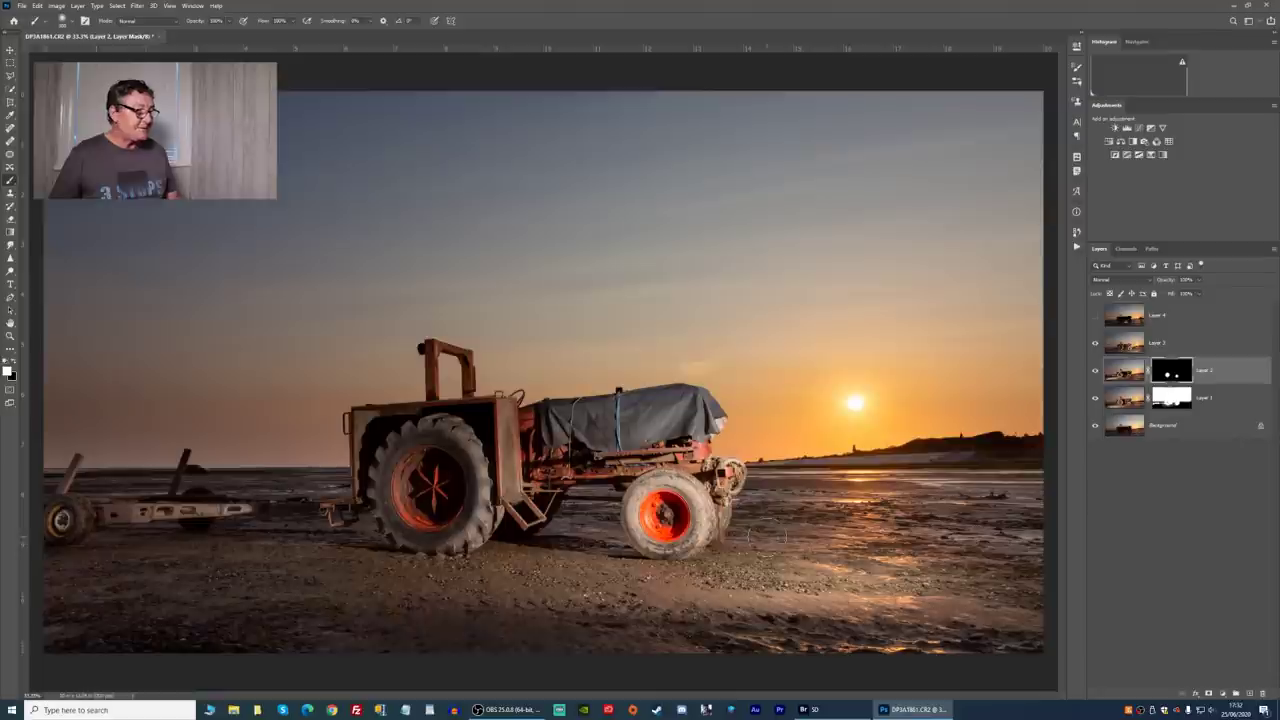
left_click(1180, 343)
left_click(1208, 693)
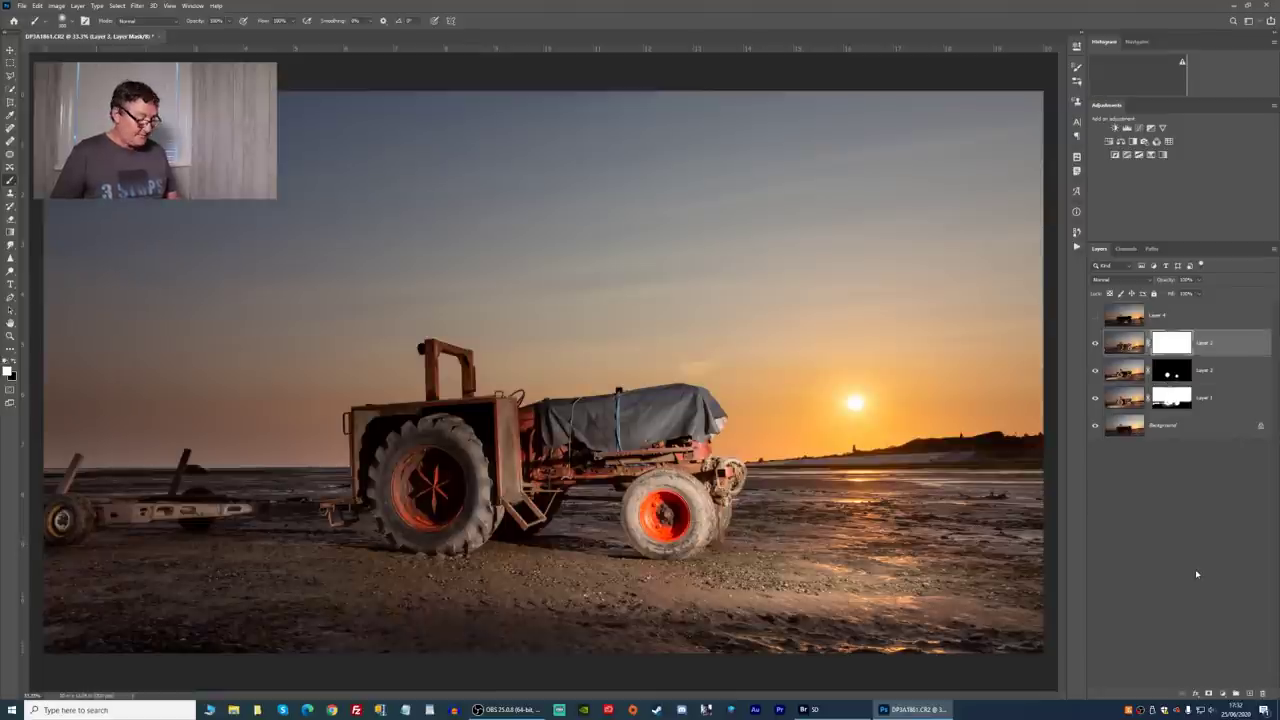
key("ctrl+i")
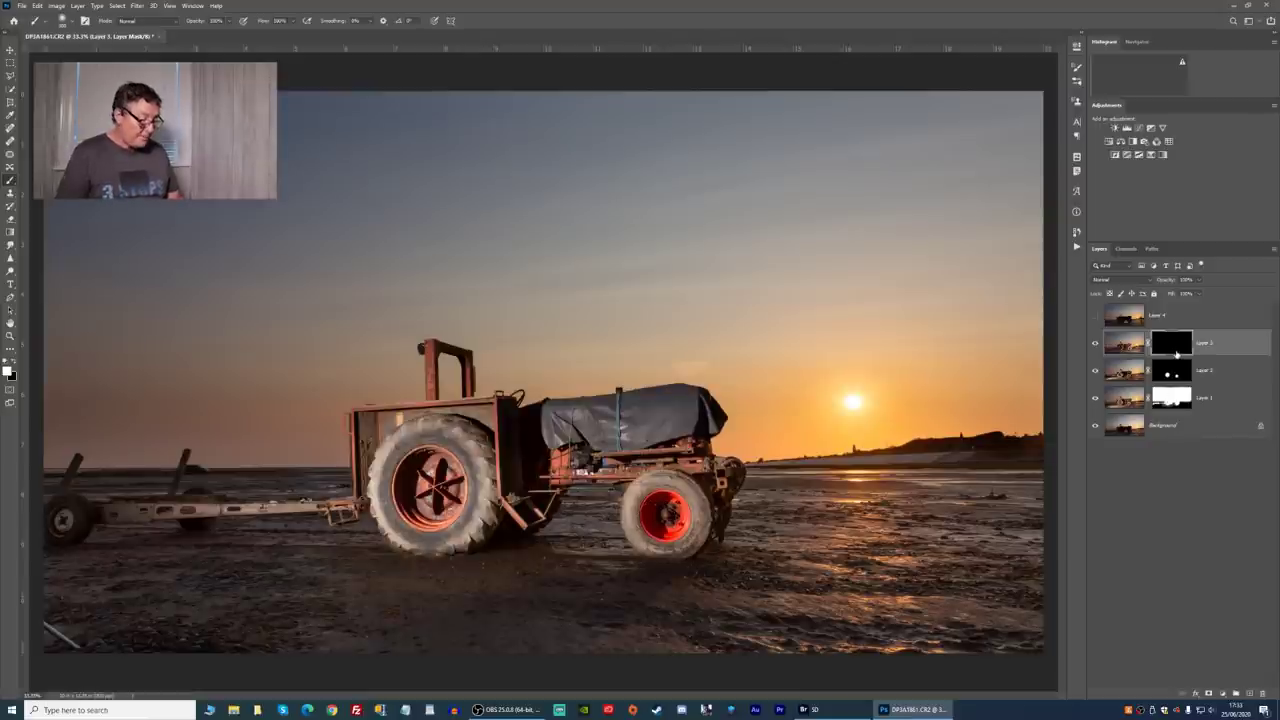
key("ctrl+i")
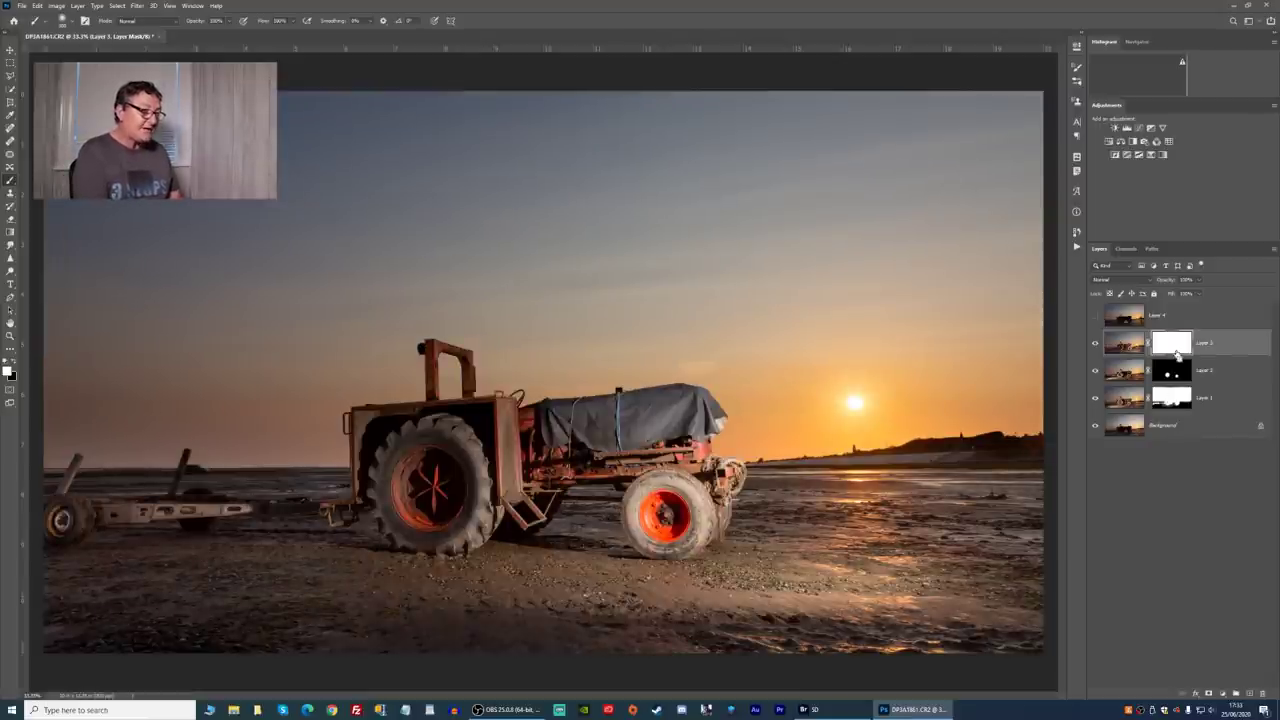
key("ctrl+i")
key("ctrl+i")
key("ctrl+i")
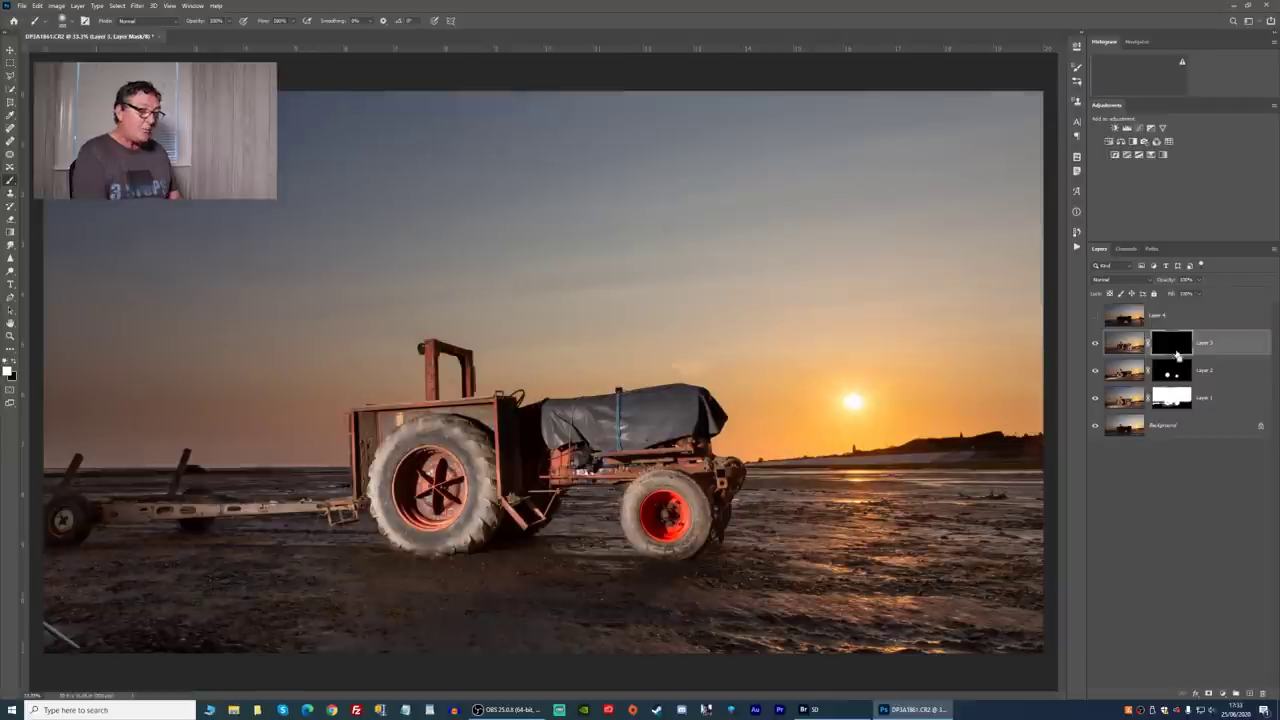
Paint white on Layer 3's mask to reveal the lit front wheels, front axle and front part of the tarpaulin.
mouse_move(665, 512)
left_mouse_down()
mouse_move(680, 505)
mouse_move(661, 532)
mouse_move(676, 492)
left_mouse_up()
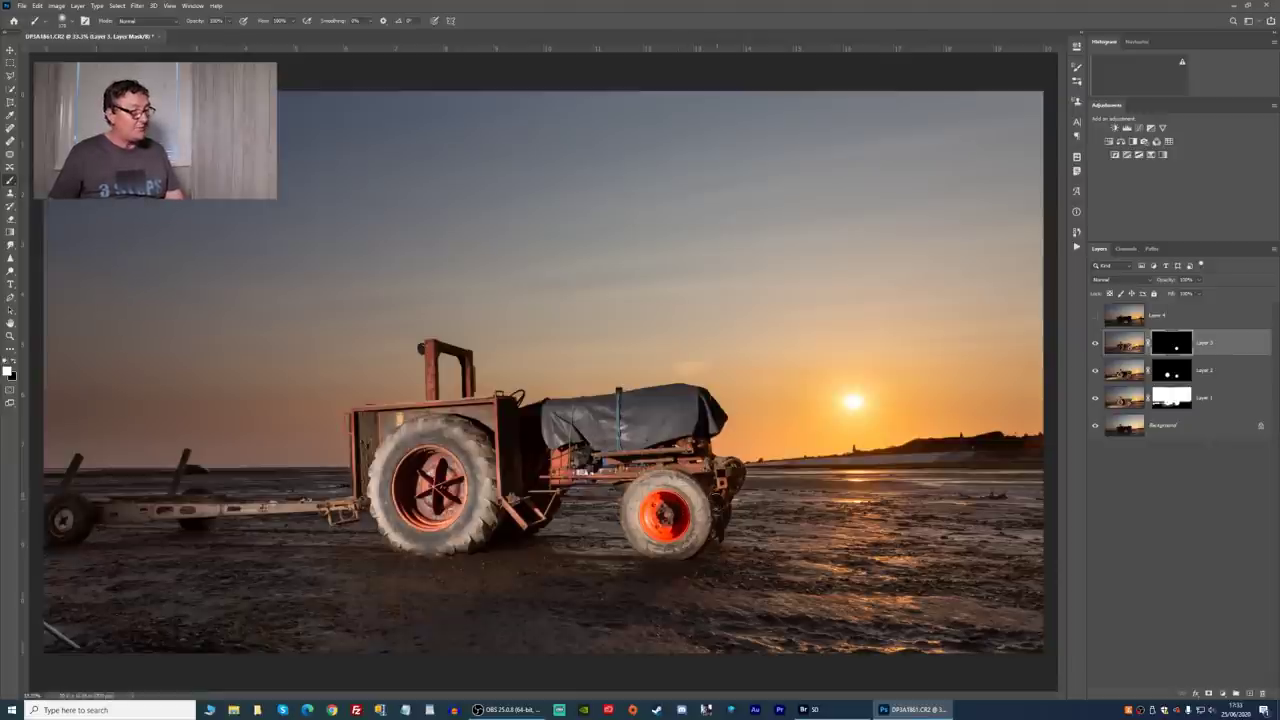
mouse_move(728, 472)
left_mouse_down()
mouse_move(710, 484)
mouse_move(728, 478)
mouse_move(715, 538)
mouse_move(730, 492)
mouse_move(708, 452)
mouse_move(713, 412)
mouse_move(700, 396)
mouse_move(680, 470)
mouse_move(692, 486)
mouse_move(650, 455)
mouse_move(632, 464)
mouse_move(660, 412)
left_mouse_up()
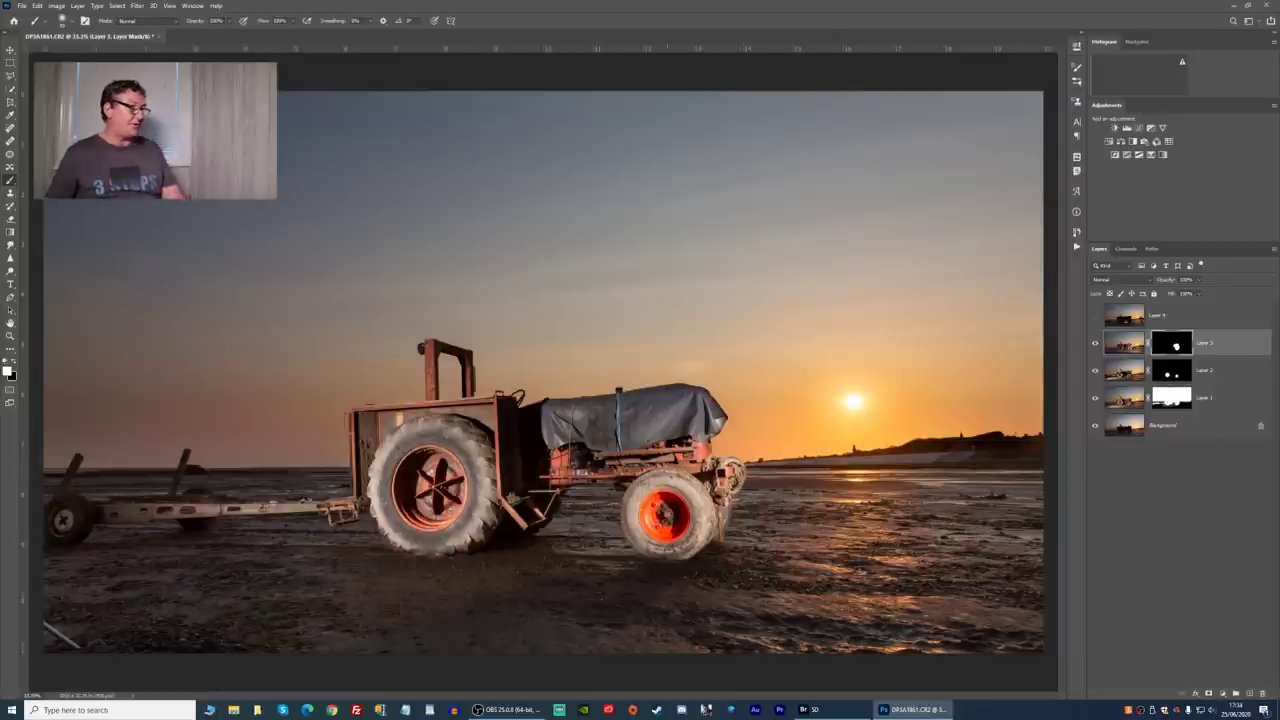
Toggle Layer 4's visibility to compare its lighting with the blend below, leaving it shown and selected.
key("x")
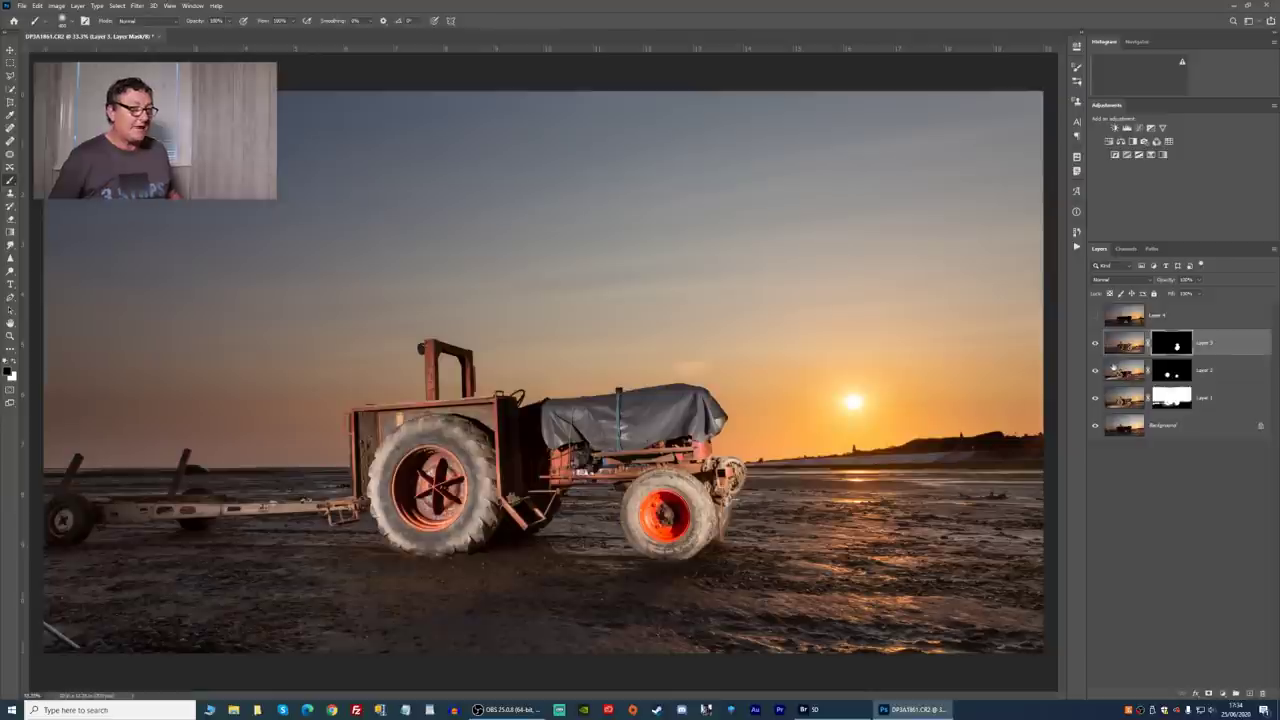
left_click(1094, 317)
left_click(1094, 317)
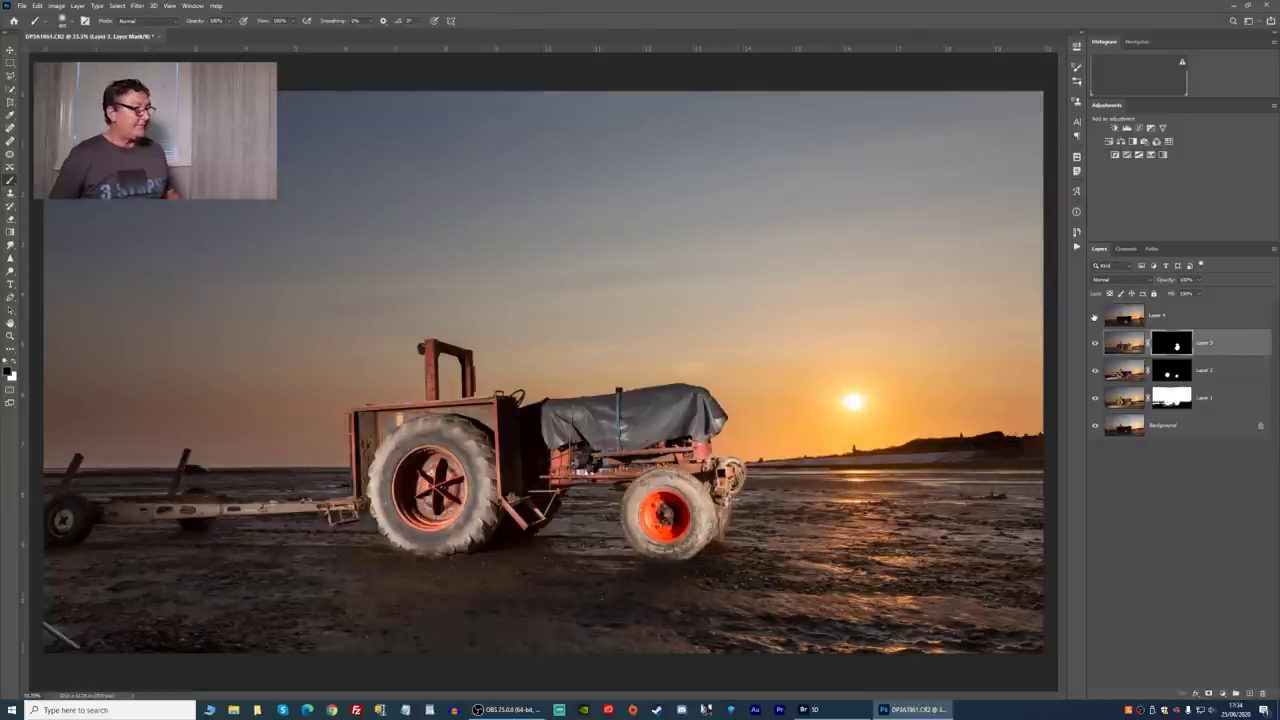
left_click(1094, 317)
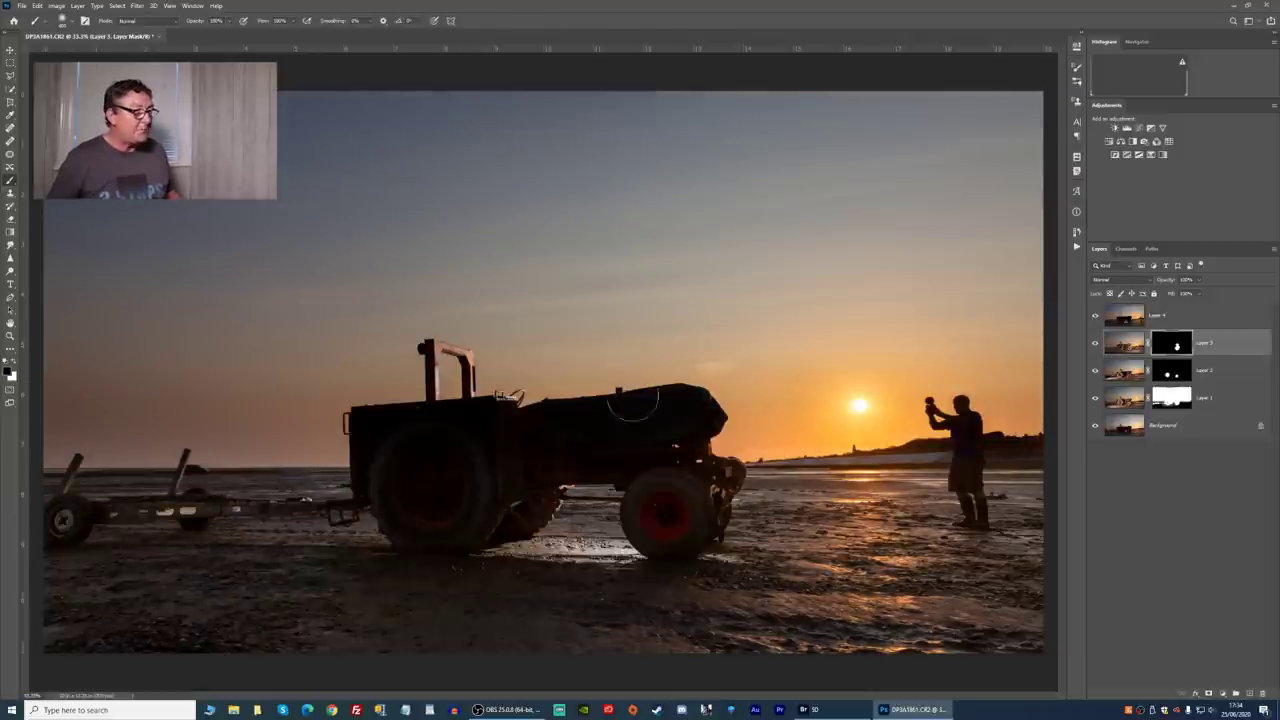
left_click(1095, 317)
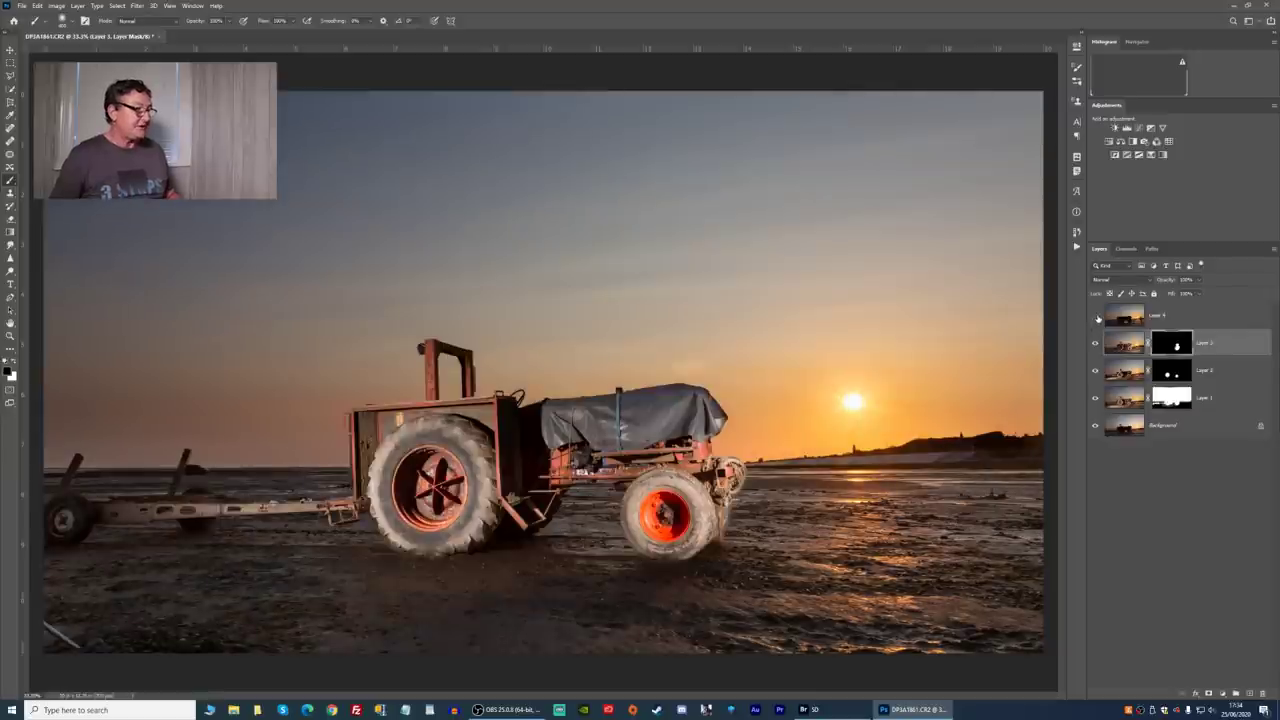
left_click(1095, 317)
left_click(1150, 316)
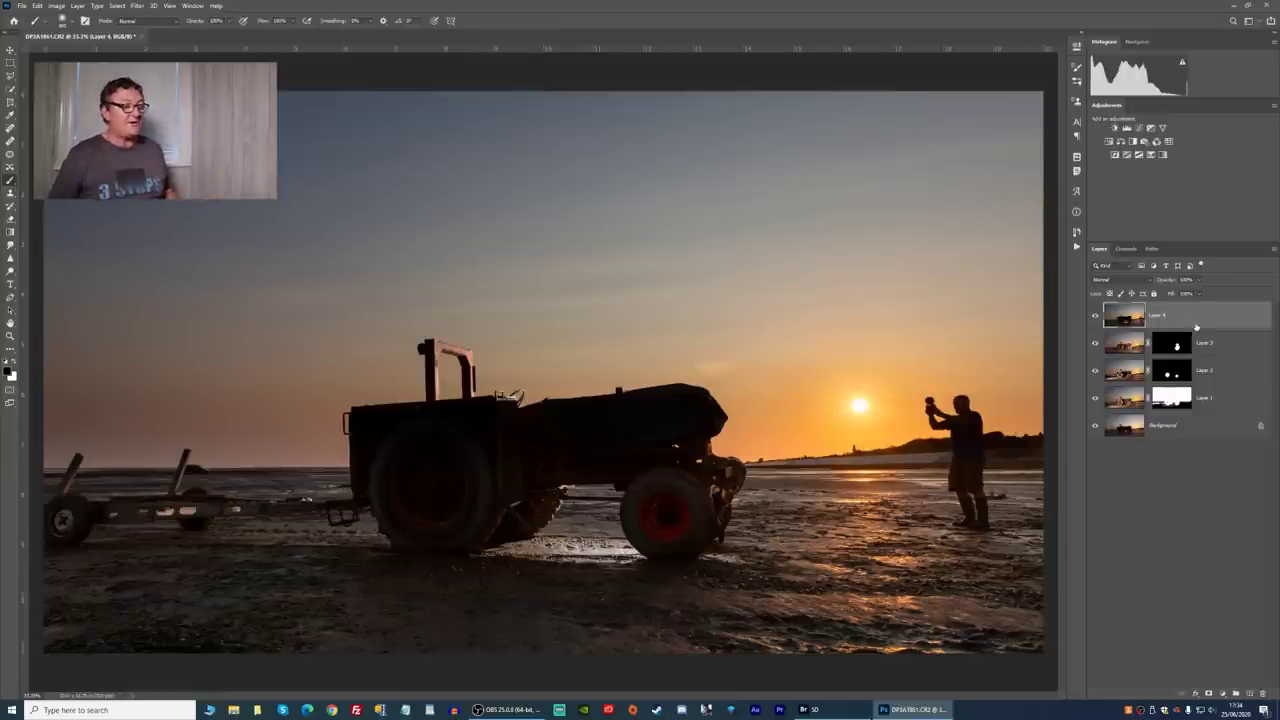
Add a black mask to Layer 4 and set up a smaller white brush for the area around the steering wheel.
left_click(1208, 694)
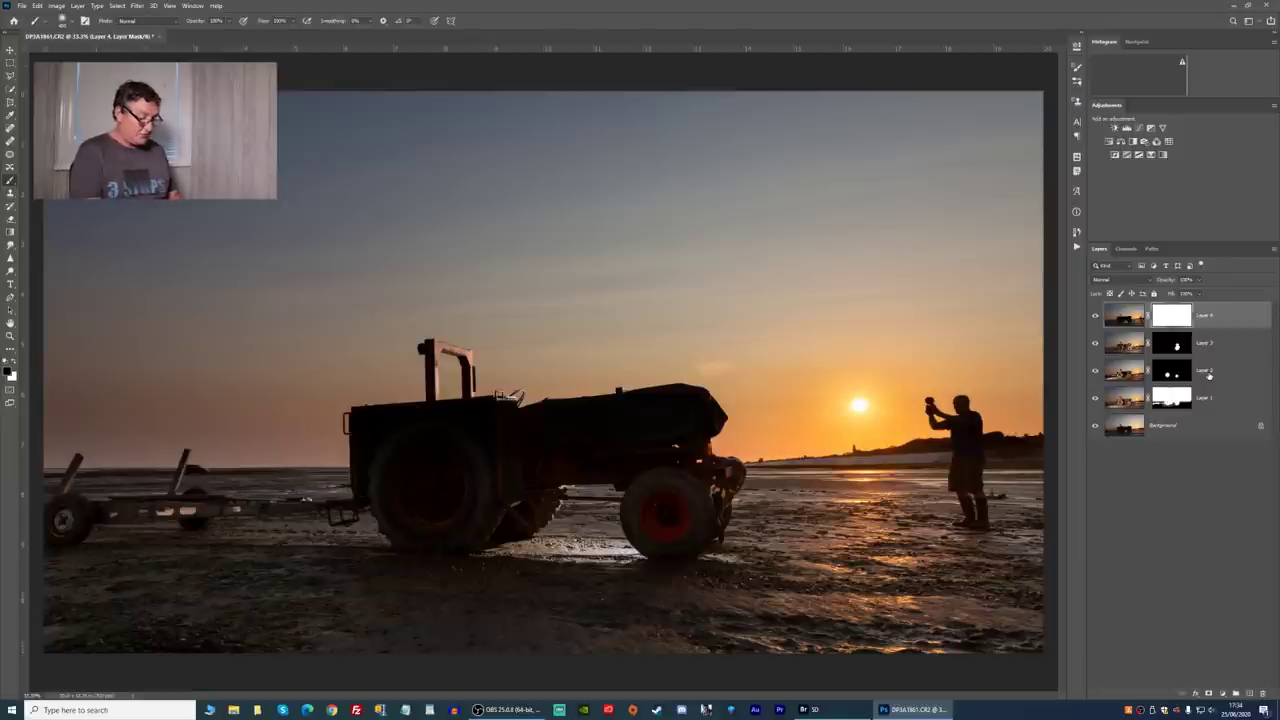
key("ctrl+i")
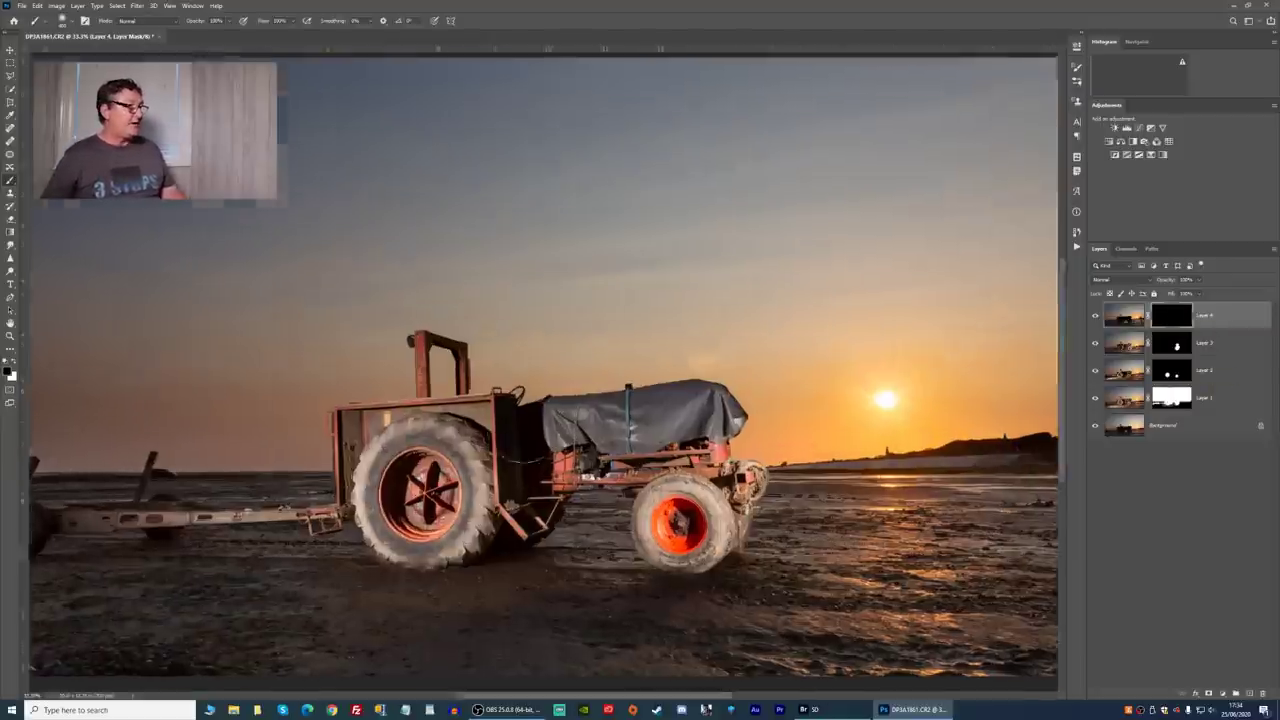
scroll(505, 398, "up", 3)
key("bracketleft")
key("bracketleft")
key("bracketleft")
key("bracketleft")
key("bracketleft")
key("bracketleft")
key("bracketleft")
key("bracketleft")
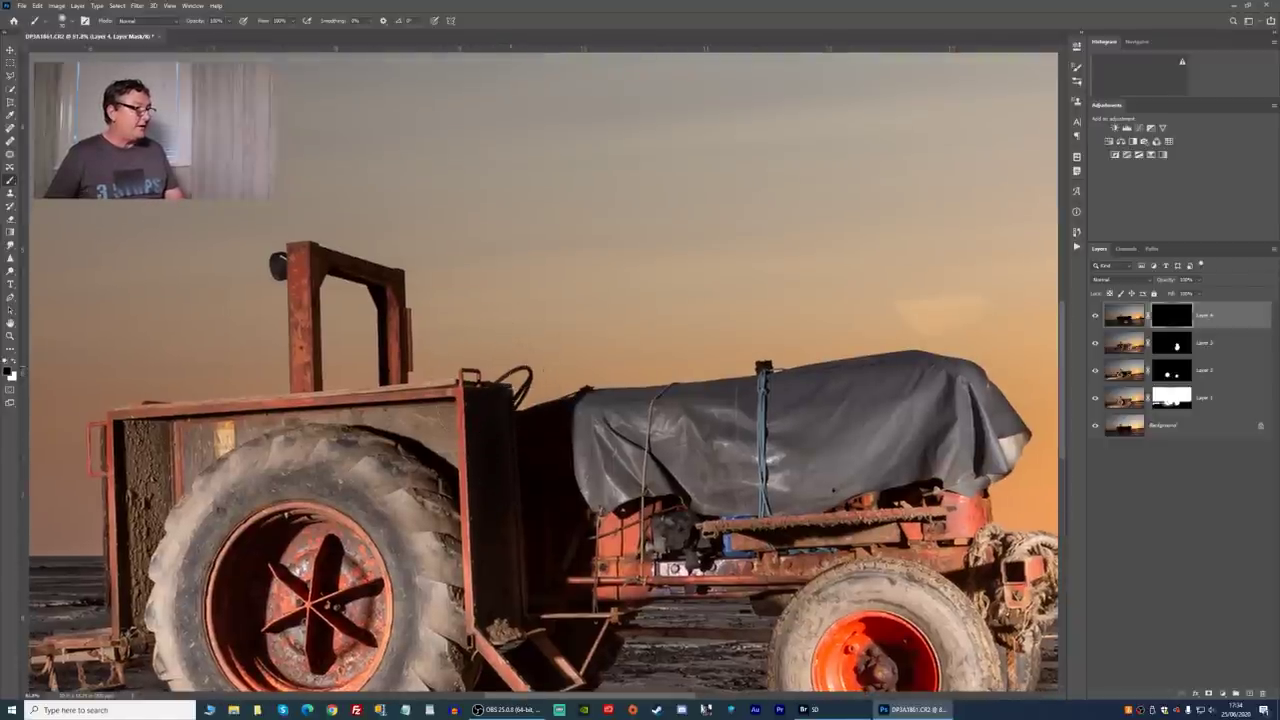
key("x")
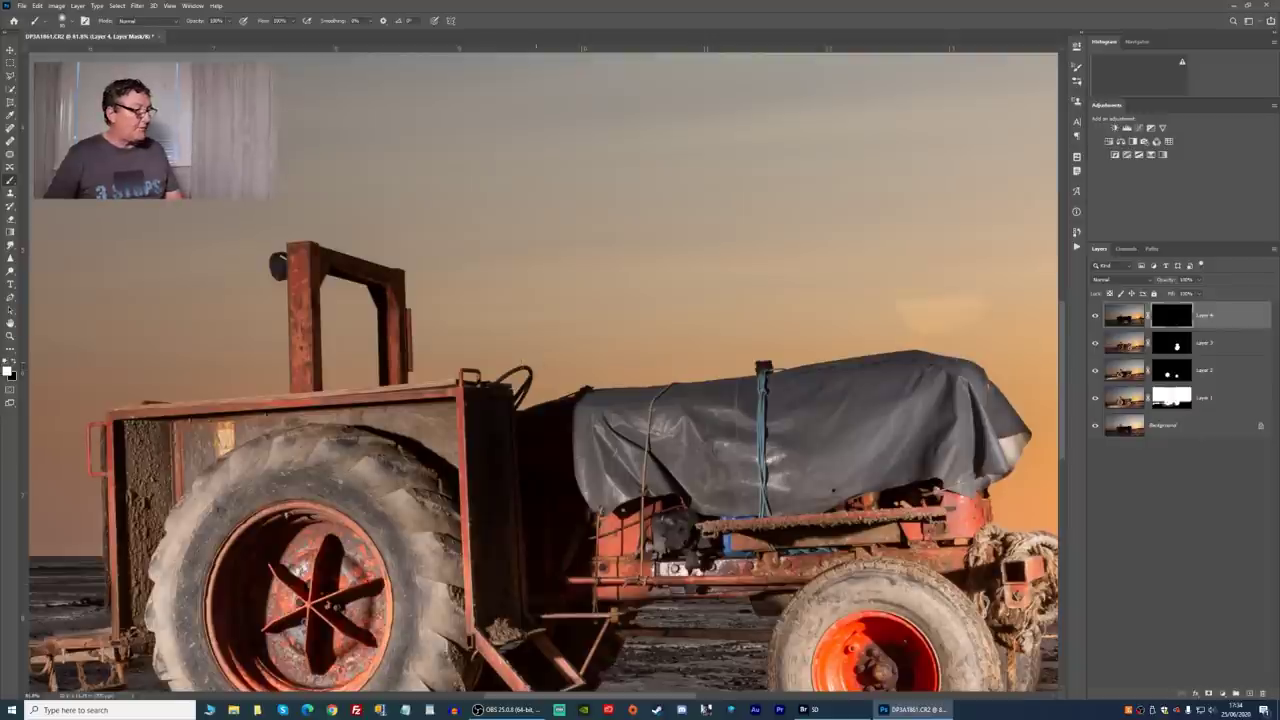
Try to reveal the lit steering wheel on Layer 4's mask with a white stroke, and undo the stroke.
mouse_move(533, 357)
left_mouse_down()
mouse_move(510, 396)
mouse_move(562, 358)
mouse_move(530, 345)
mouse_move(551, 341)
left_mouse_up()
key("bracketleft")
key("bracketleft")
key("bracketleft")
key("bracketleft")
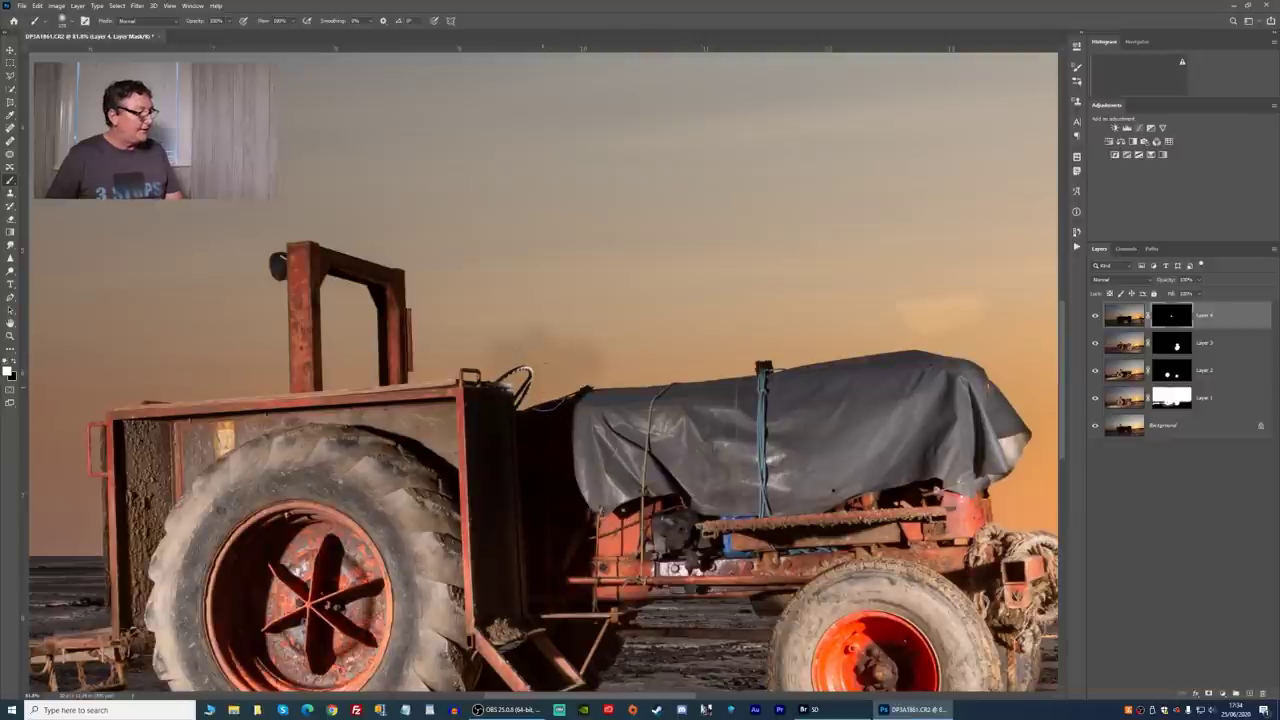
key("ctrl+z")
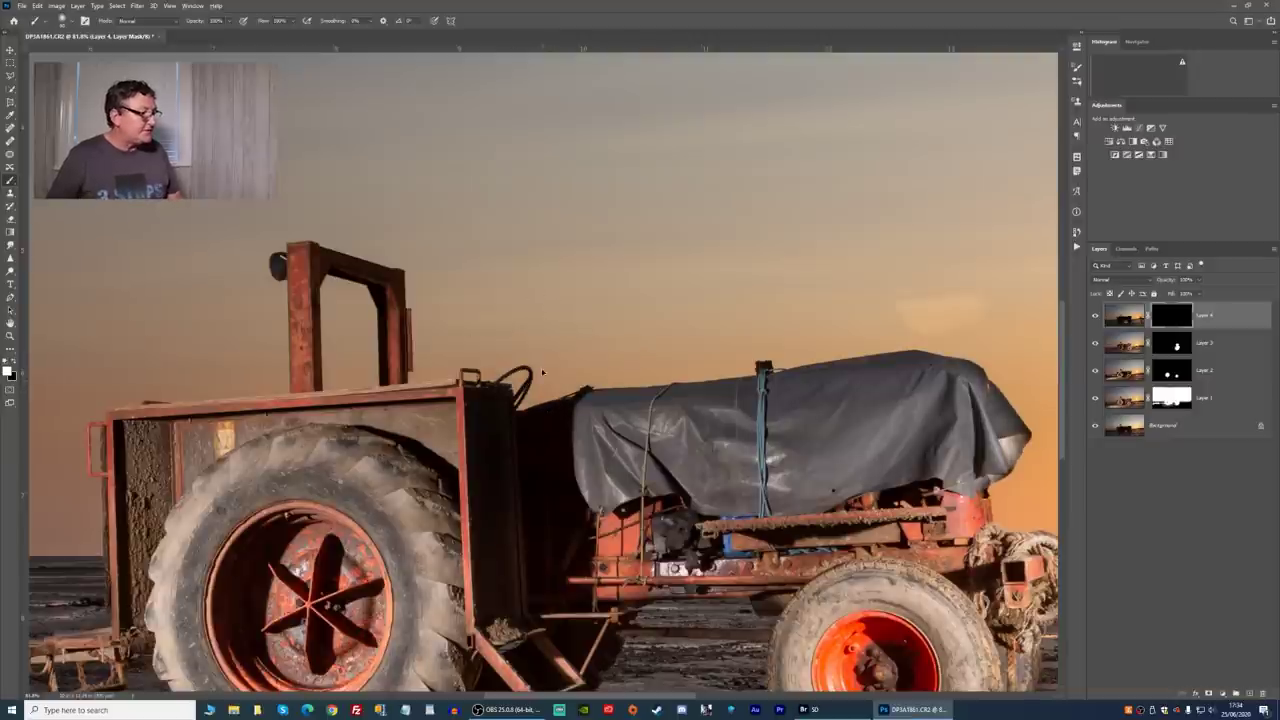
Paint white along the steering wheel rim on Layer 4's mask to reveal its highlights, cleaning up the spill at its base with black.
scroll(530, 388, "up", 3)
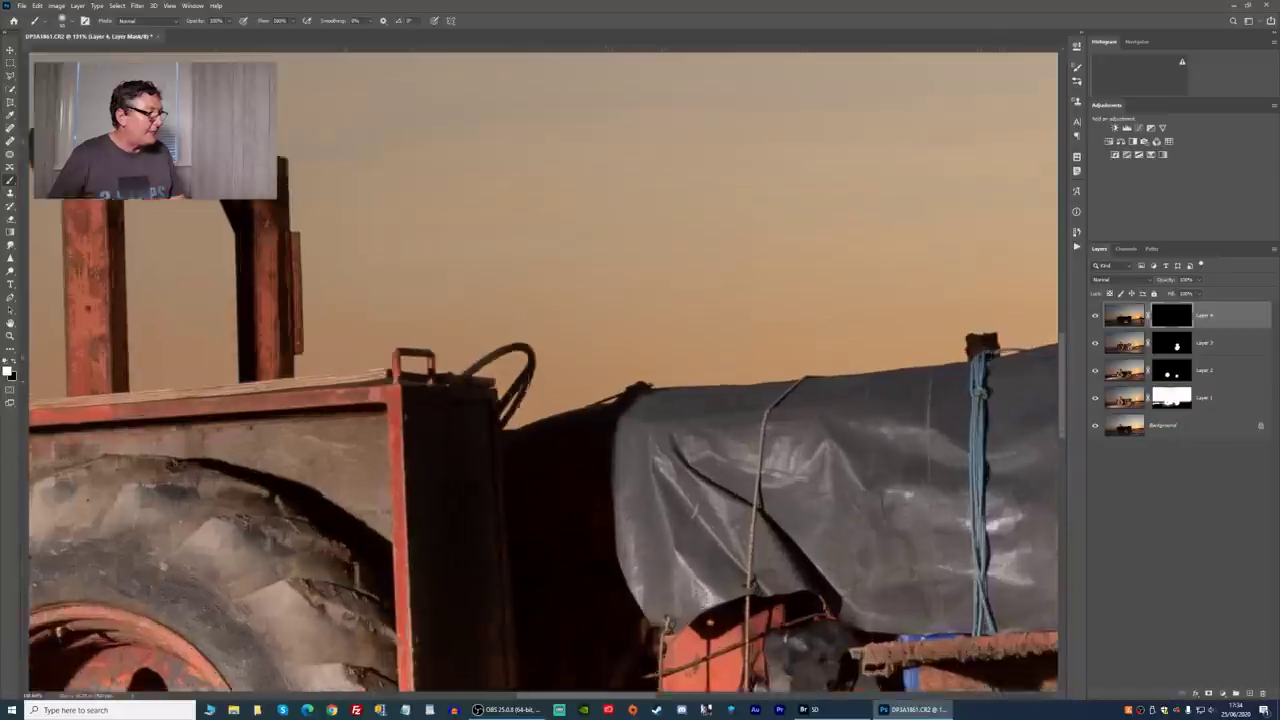
scroll(516, 382, "up", 2)
mouse_move(447, 374)
left_mouse_down()
mouse_move(530, 338)
mouse_move(535, 372)
mouse_move(500, 438)
left_mouse_up()
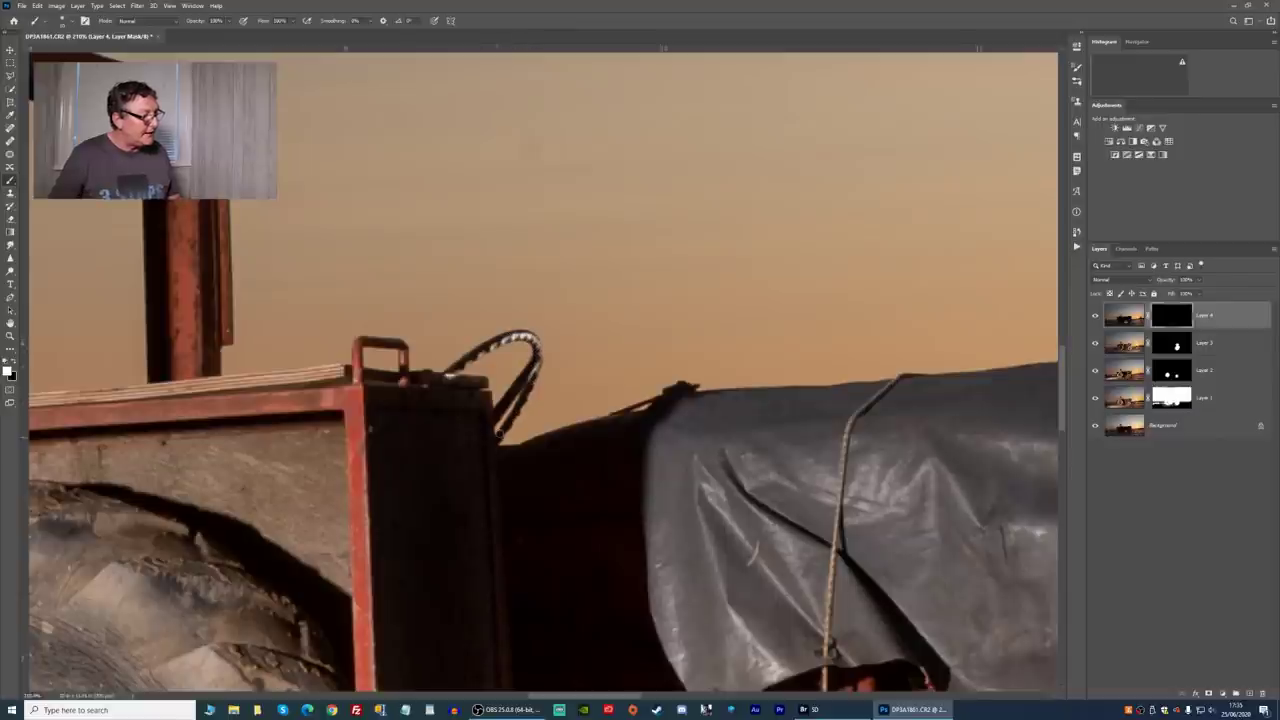
mouse_move(536, 360)
left_mouse_down()
mouse_move(495, 418)
mouse_move(512, 395)
left_mouse_up()
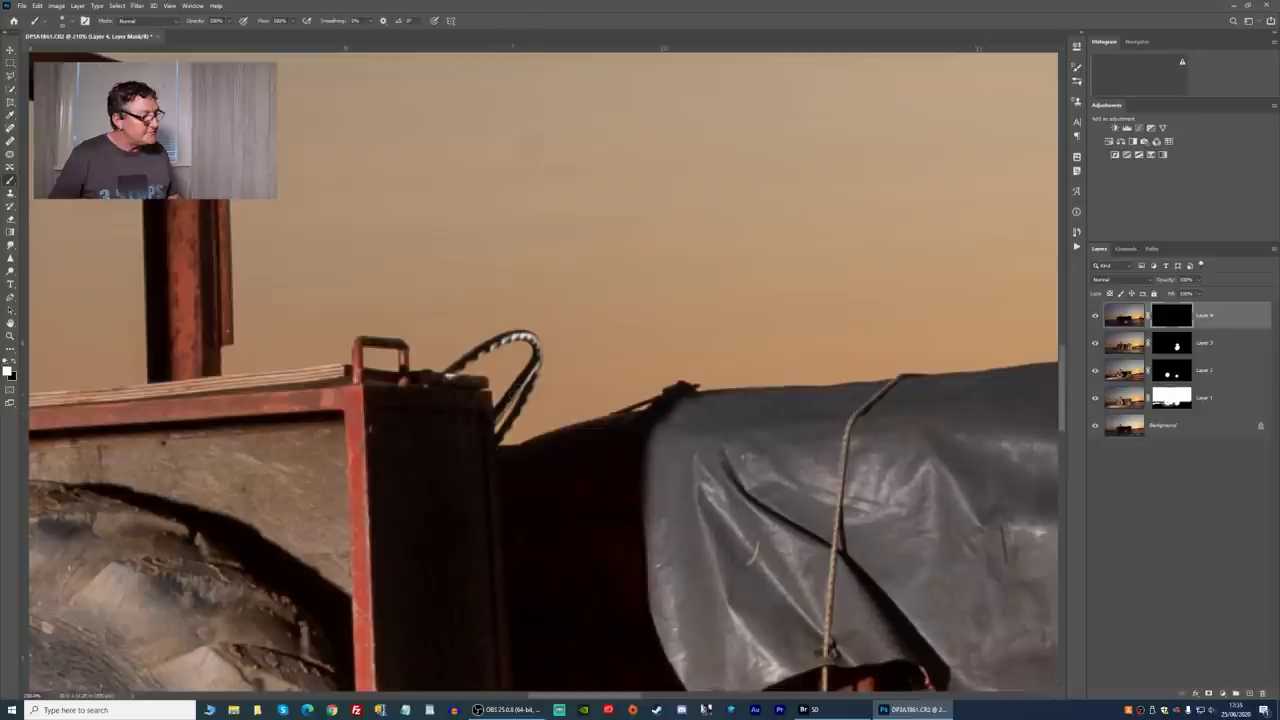
left_click_drag(498, 443, 513, 391)
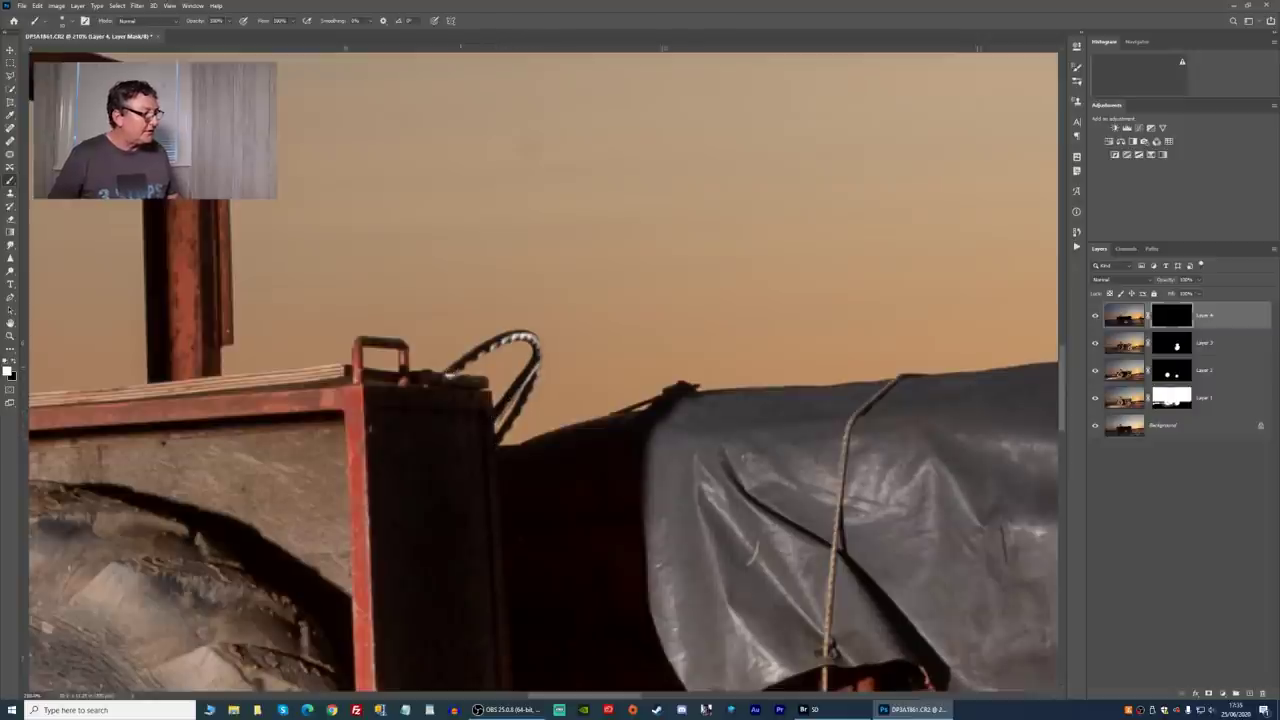
key("x")
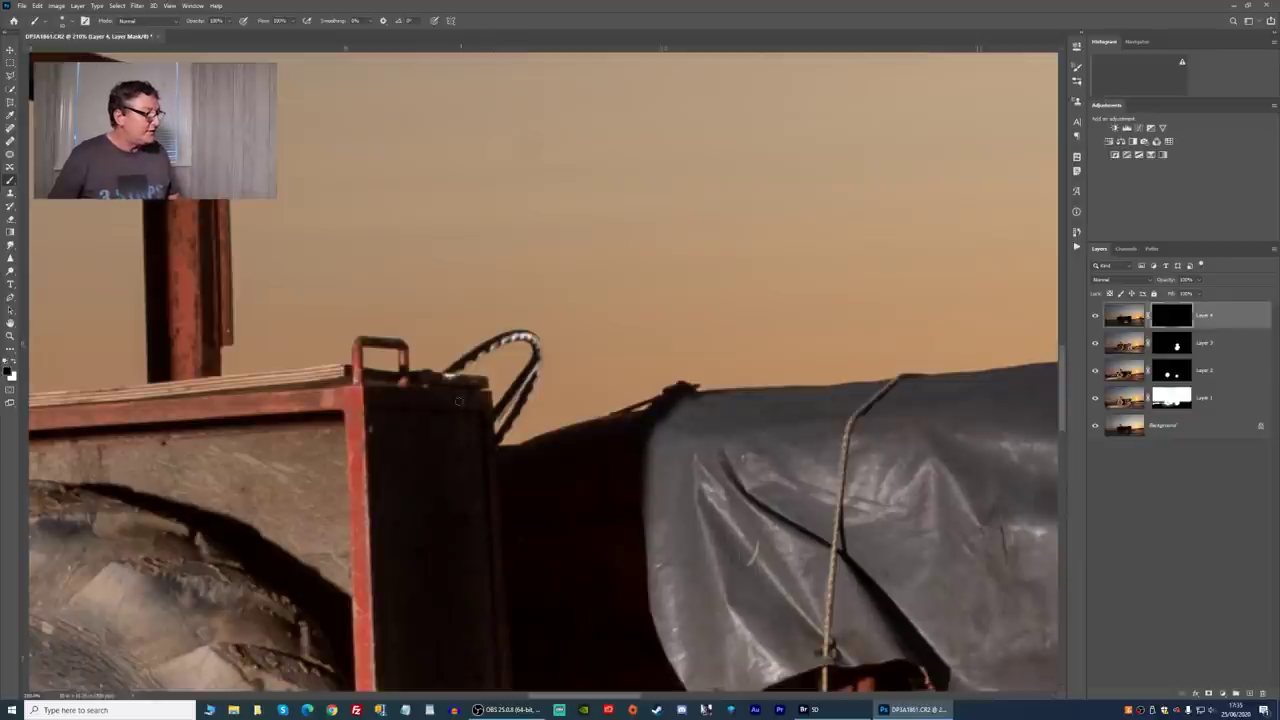
left_click_drag(461, 384, 452, 380)
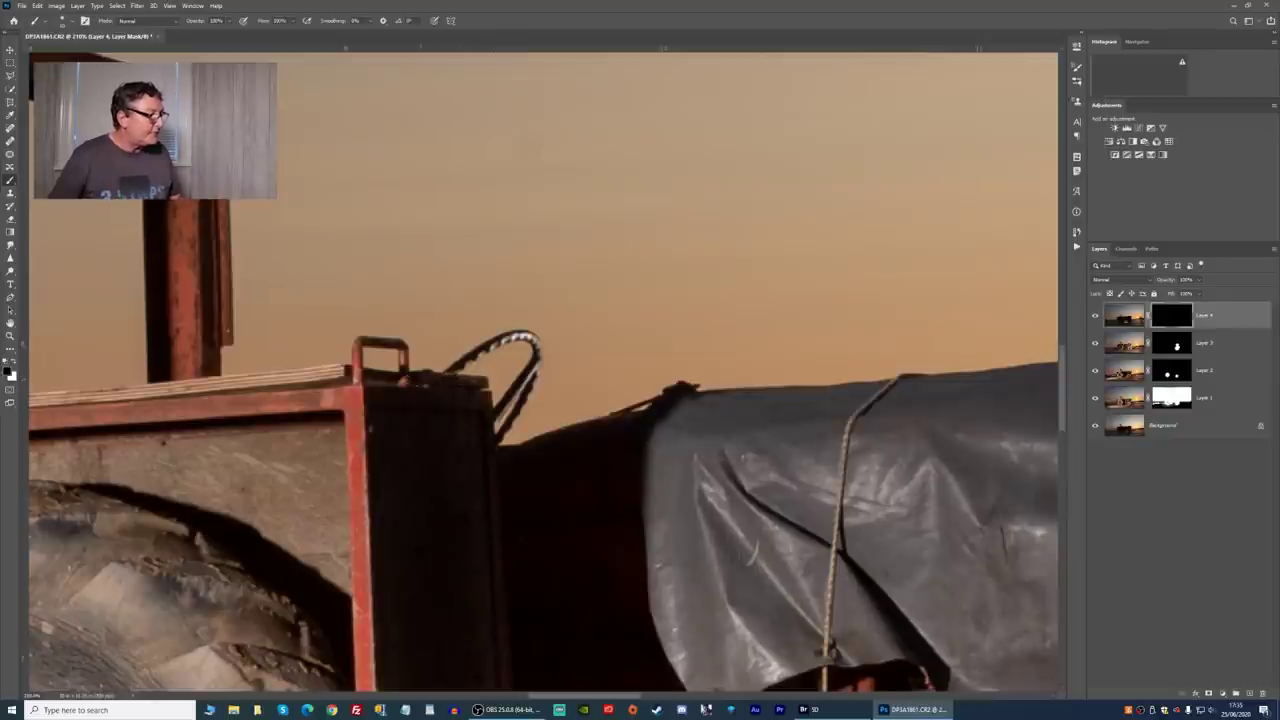
Try revealing the lit inner side of the near roll-bar post with white on Layer 4's mask, and paint it back out with black.
scroll(260, 296, "up", 1)
scroll(260, 296, "down", 6)
left_click_drag(268, 304, 376, 393)
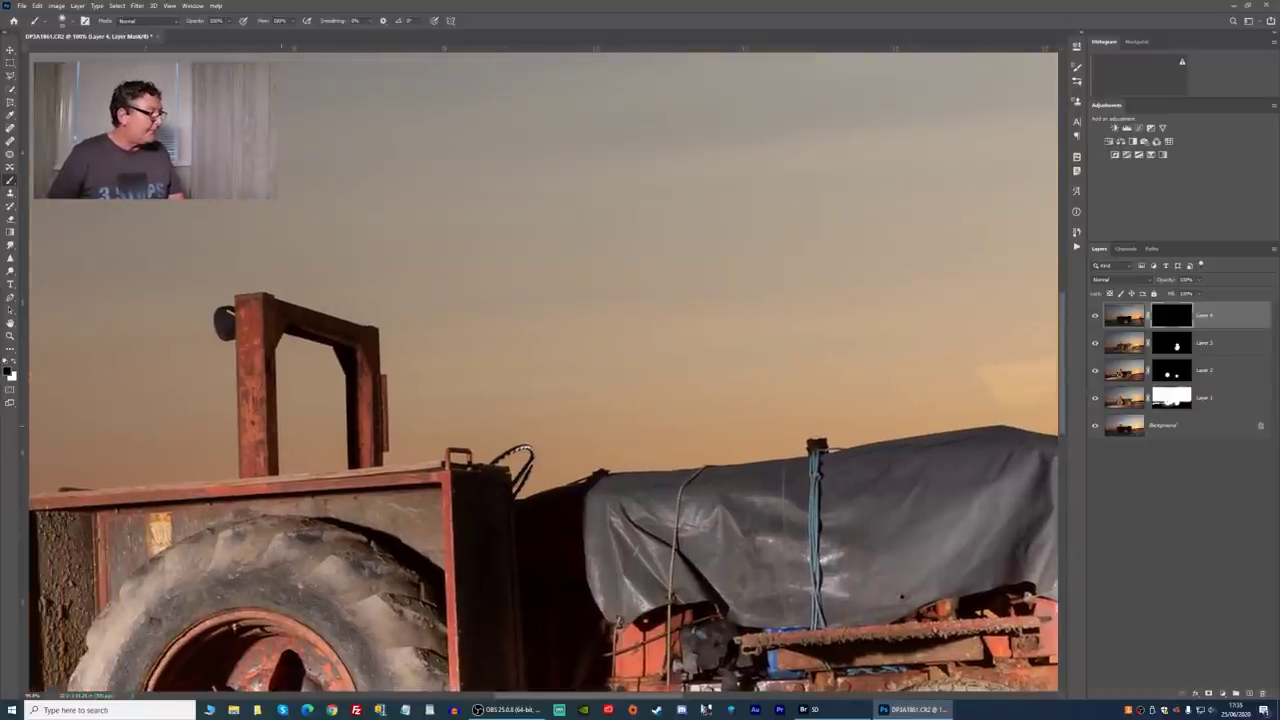
key("x")
left_click_drag(267, 478, 274, 300)
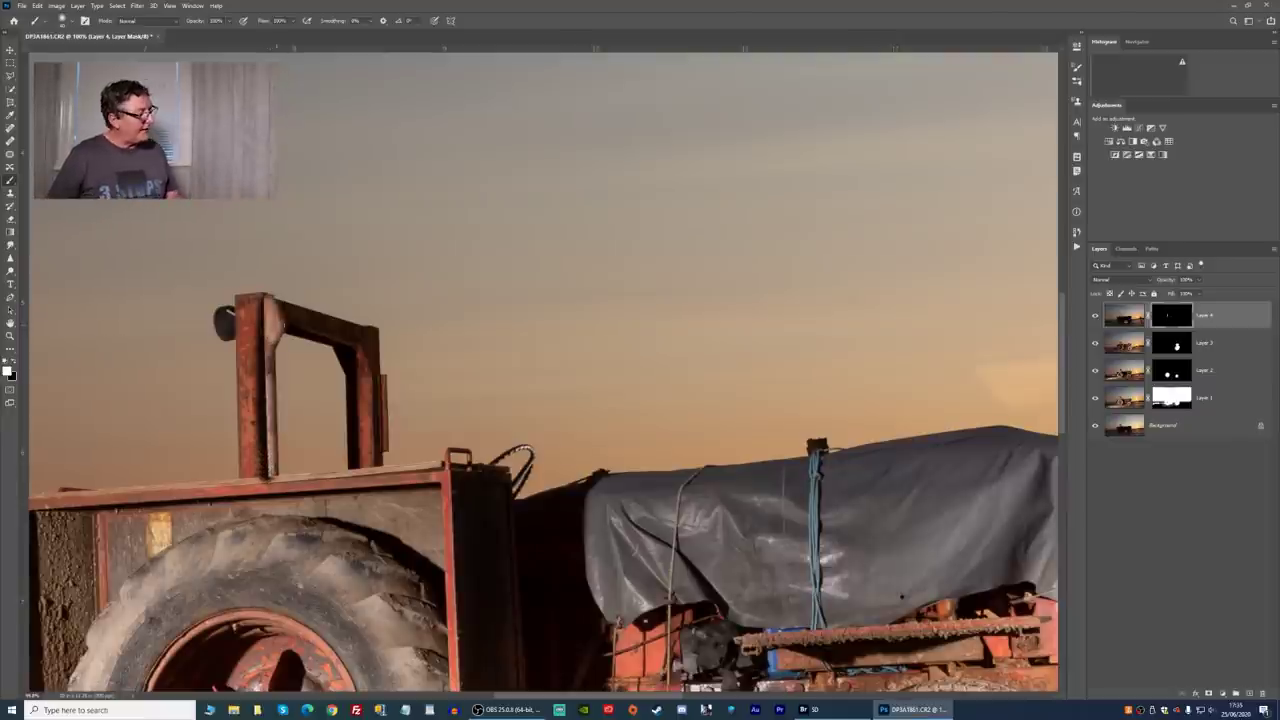
key("x")
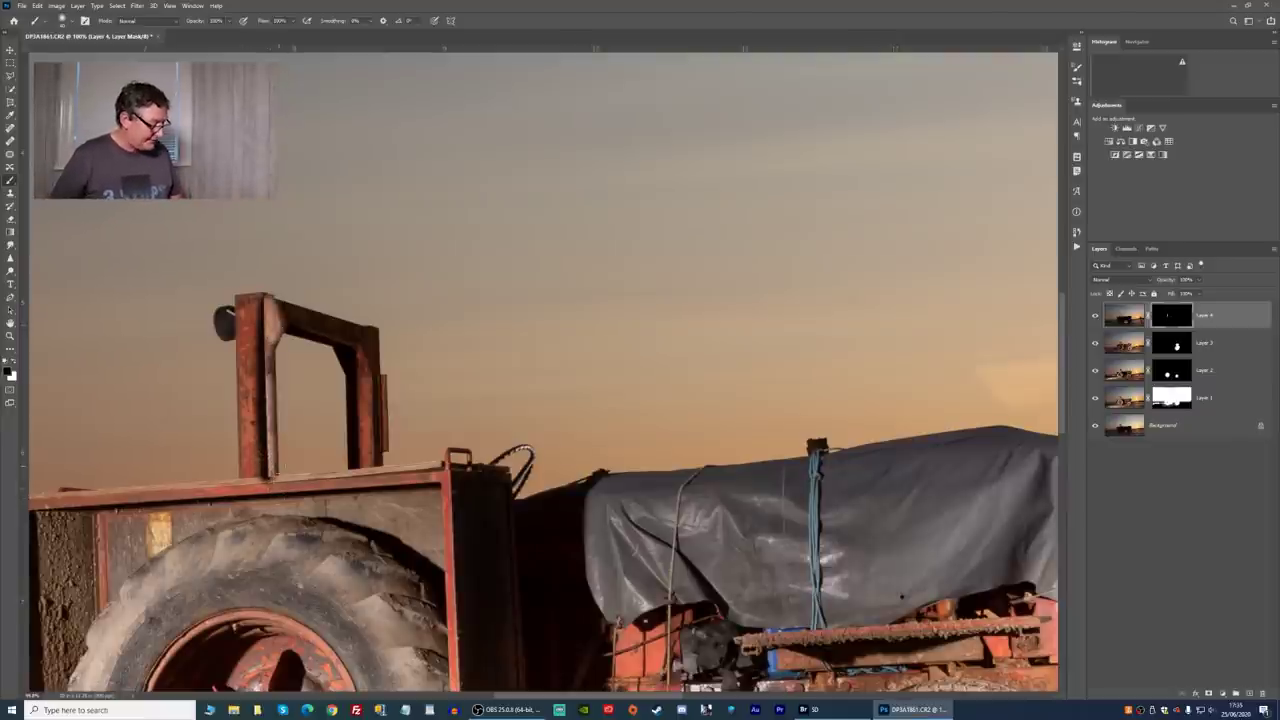
left_click_drag(267, 478, 272, 300)
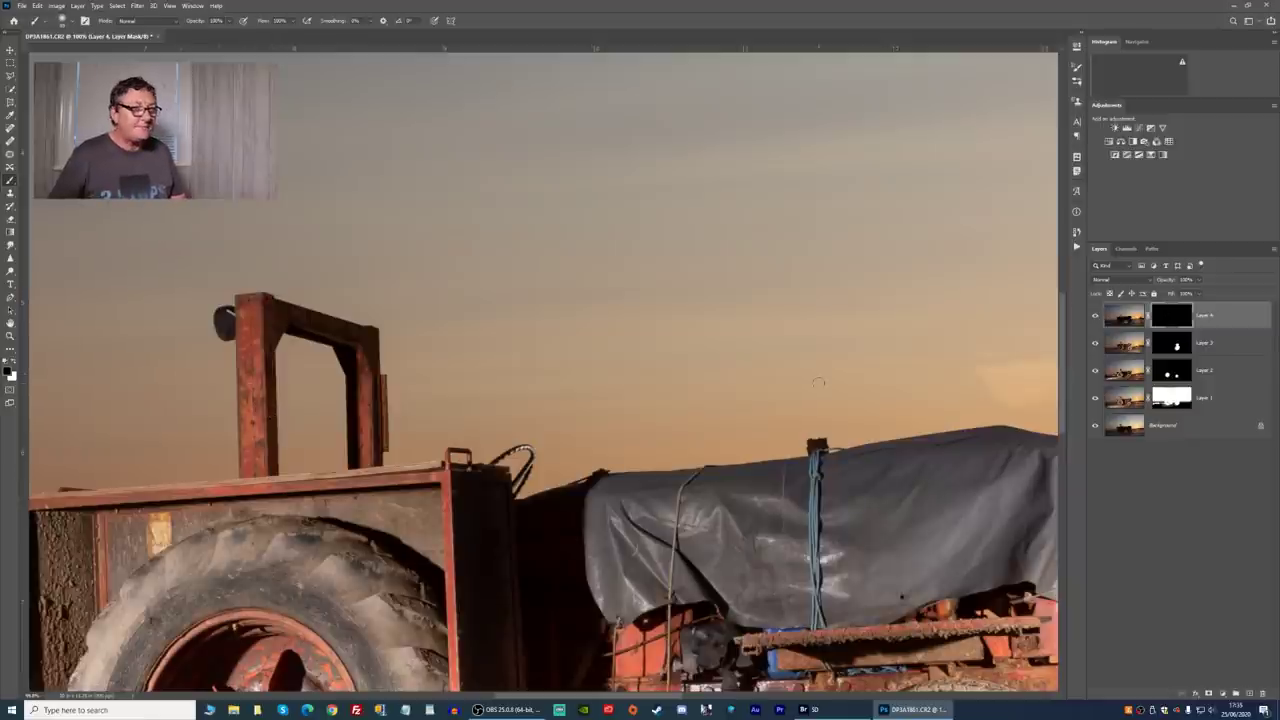
key("x")
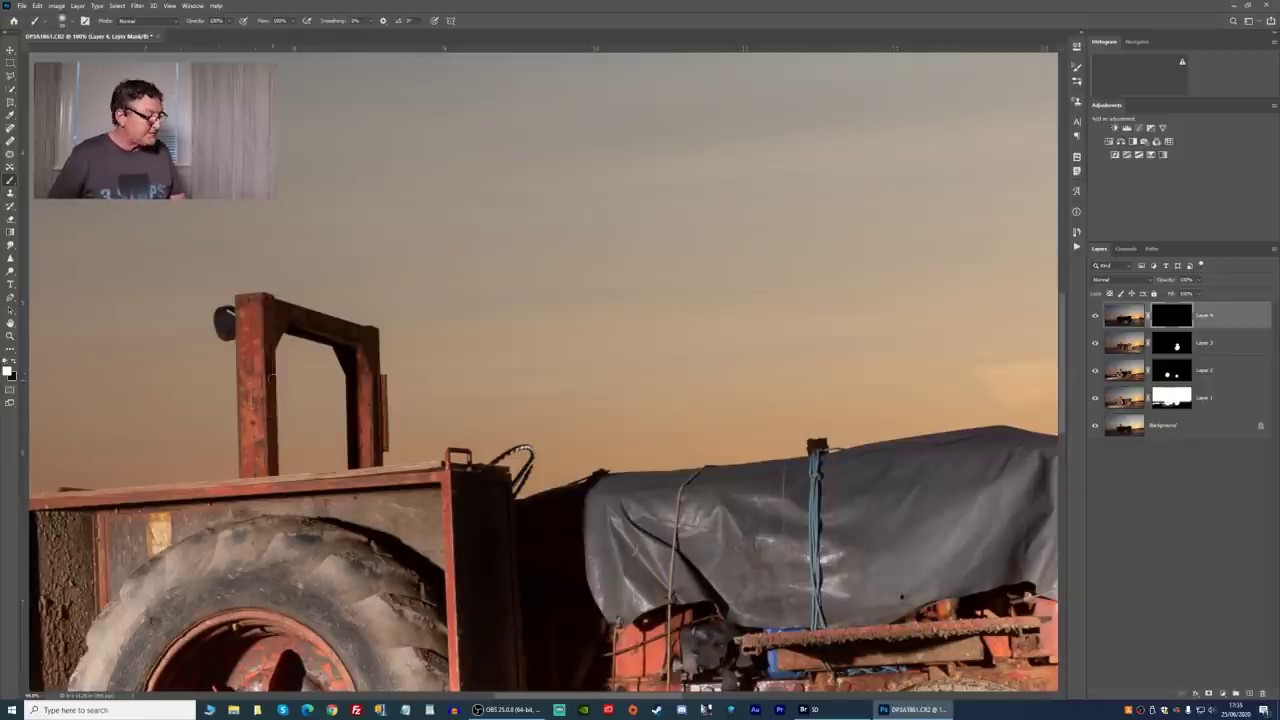
Reveal the lit narrow side face of the near roll-bar post on Layer 4's mask with straight, fine white strokes.
scroll(271, 377, "up", 1)
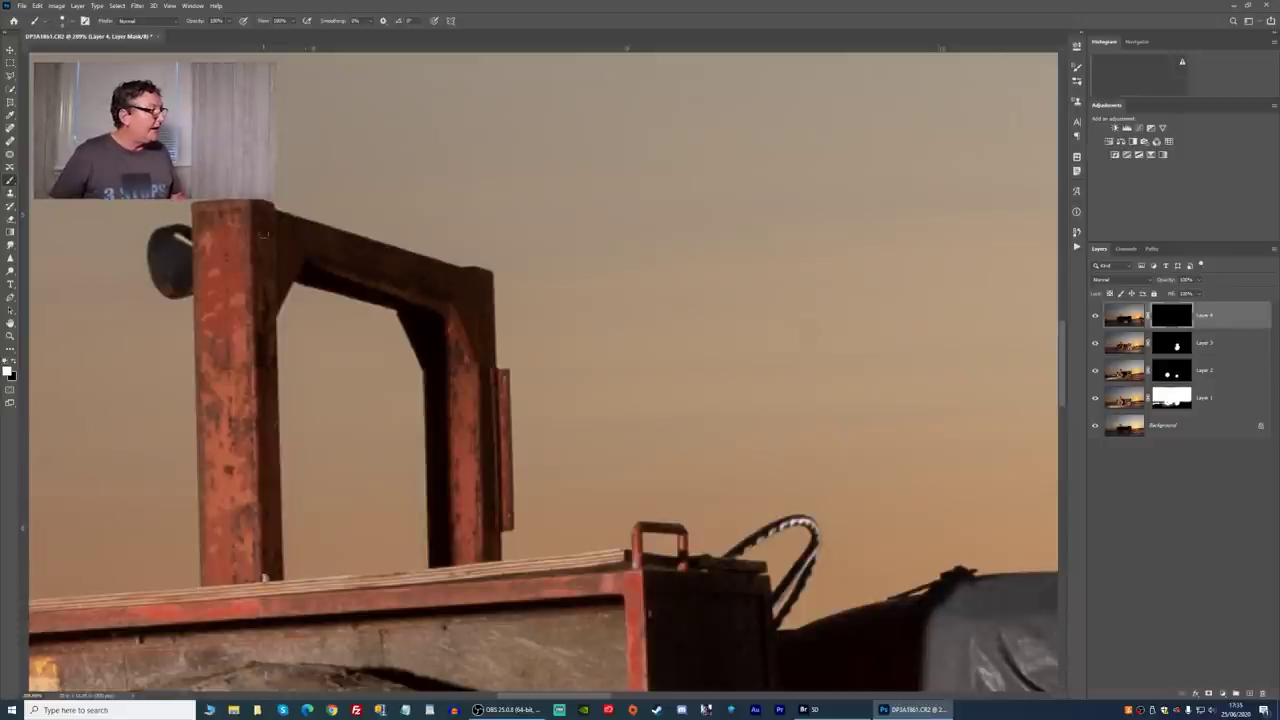
left_click(255, 205, "shift")
left_click(263, 205)
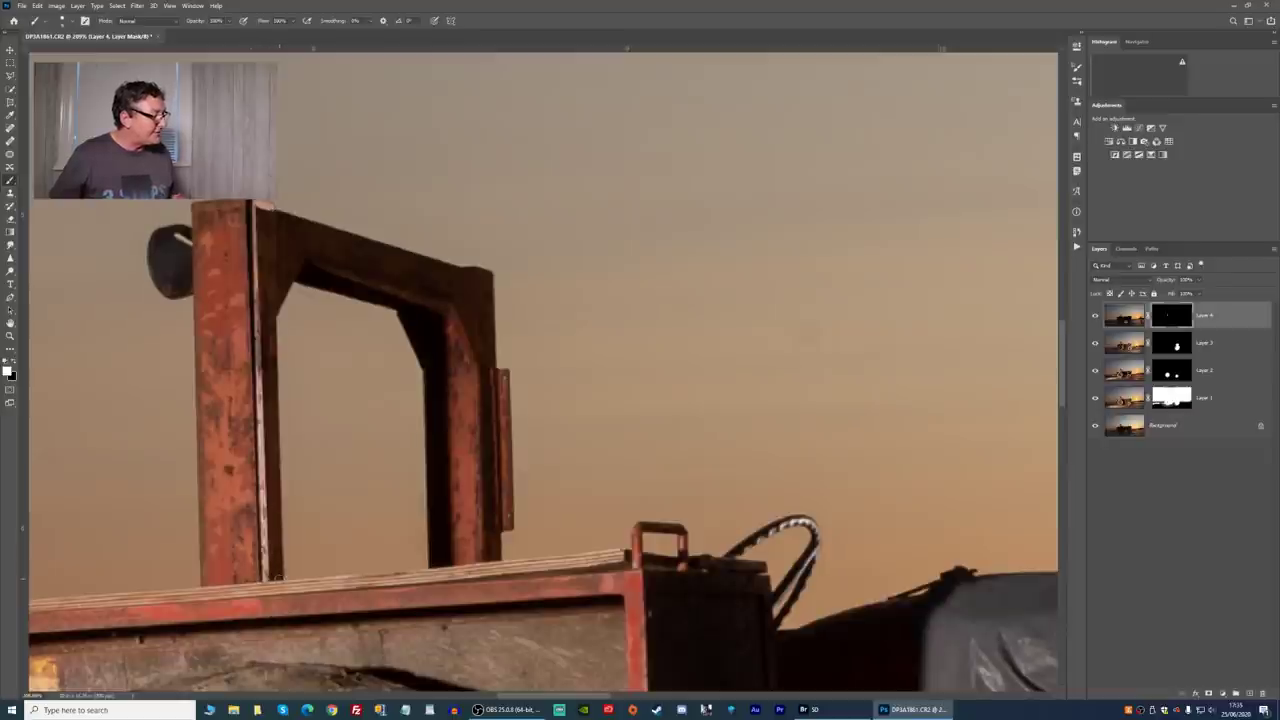
left_click(278, 578, "shift")
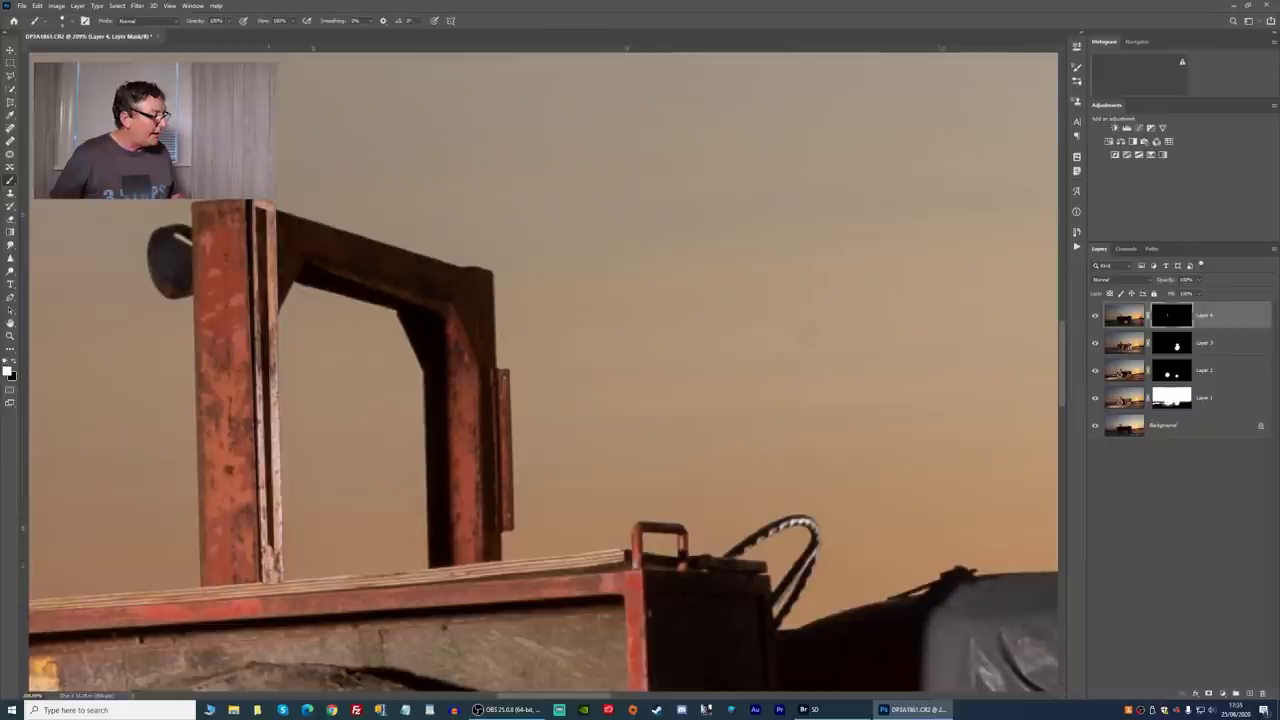
left_click(263, 212, "shift")
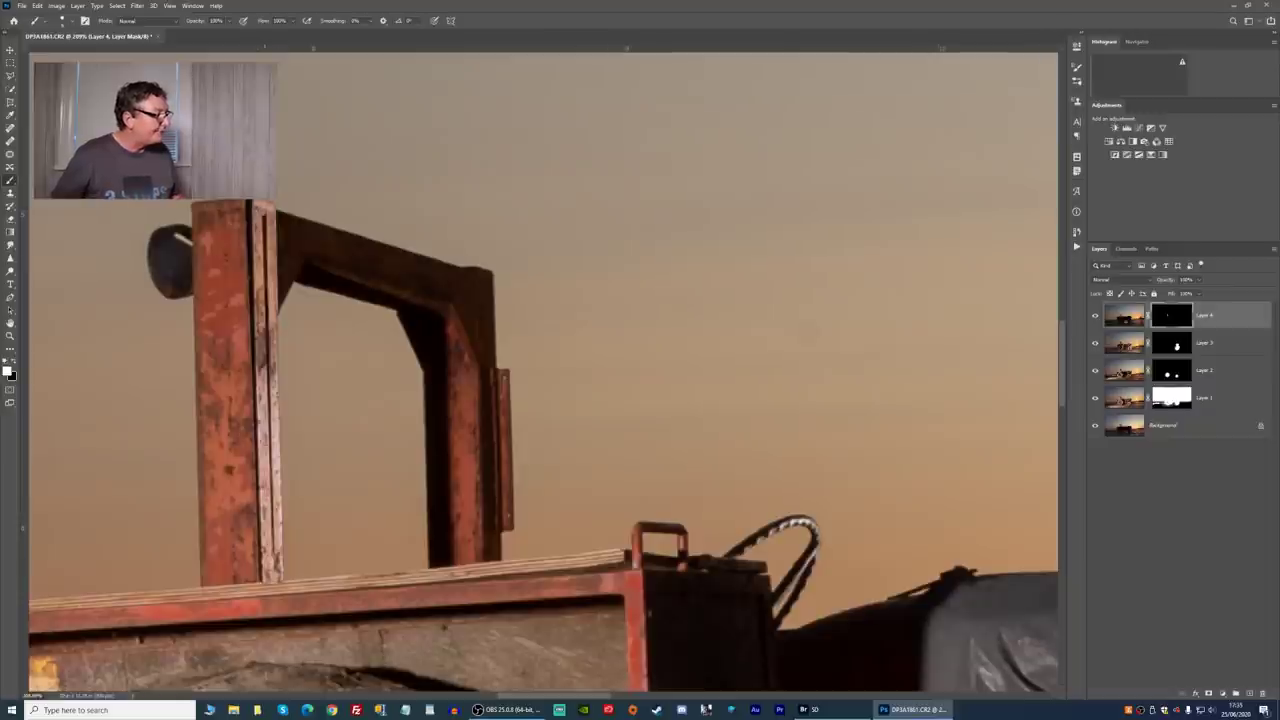
left_click(269, 564, "shift")
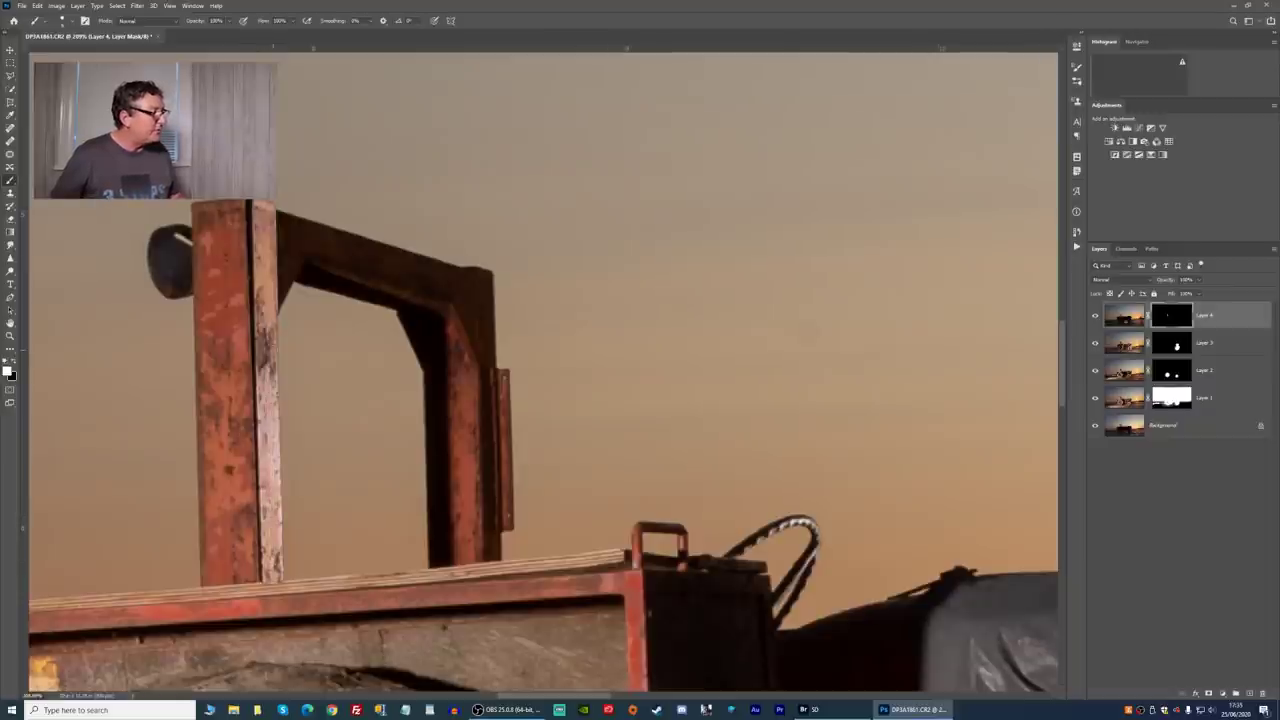
Outline the broad front face of the near roll-bar post in white on Layer 4's mask and fill it with a larger brush.
left_click(248, 203, "shift")
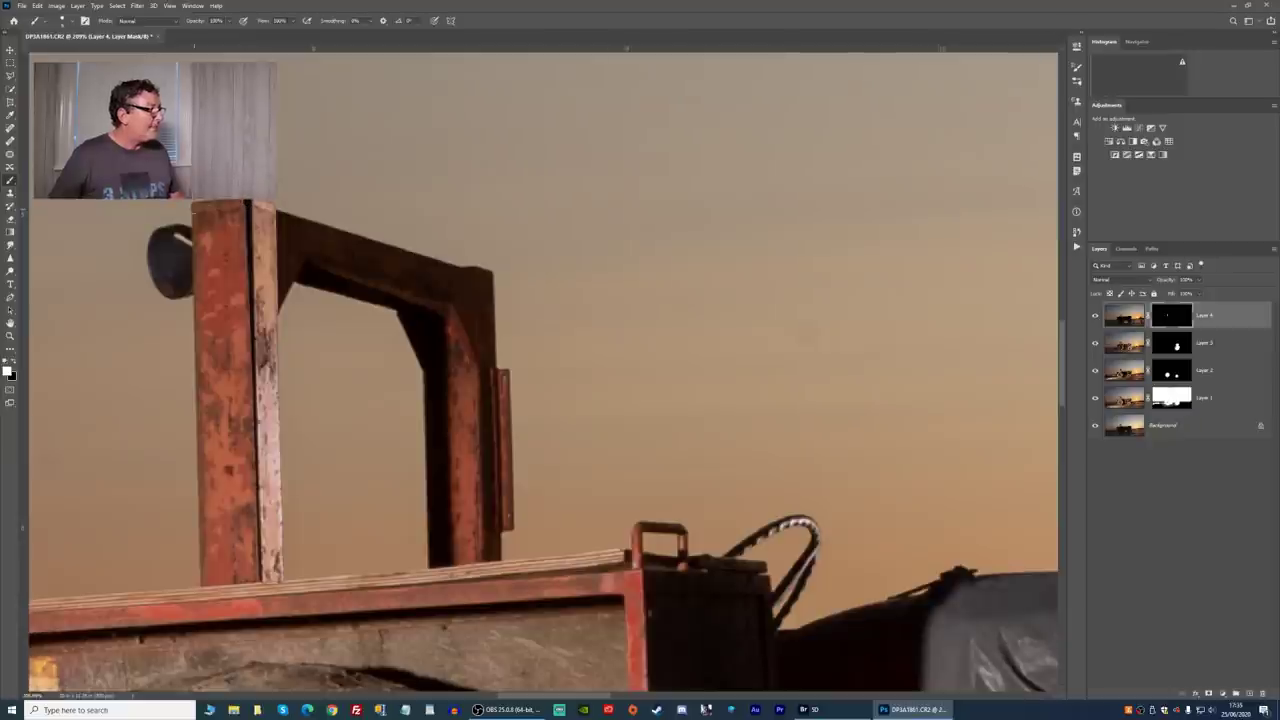
left_click(194, 204, "shift")
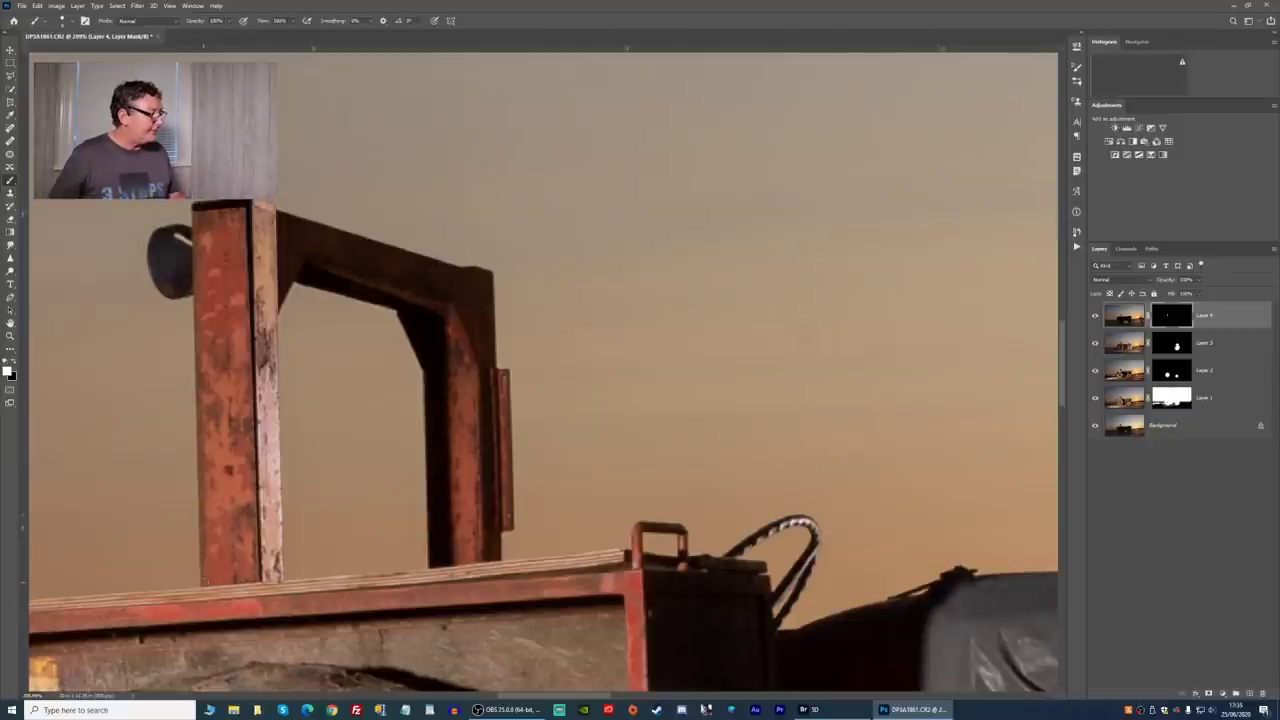
left_click(198, 584, "shift")
left_click(258, 582, "shift")
key("bracketright")
key("bracketright")
key("bracketright")
key("bracketright")
key("bracketright")
left_click_drag(250, 546, 223, 564)
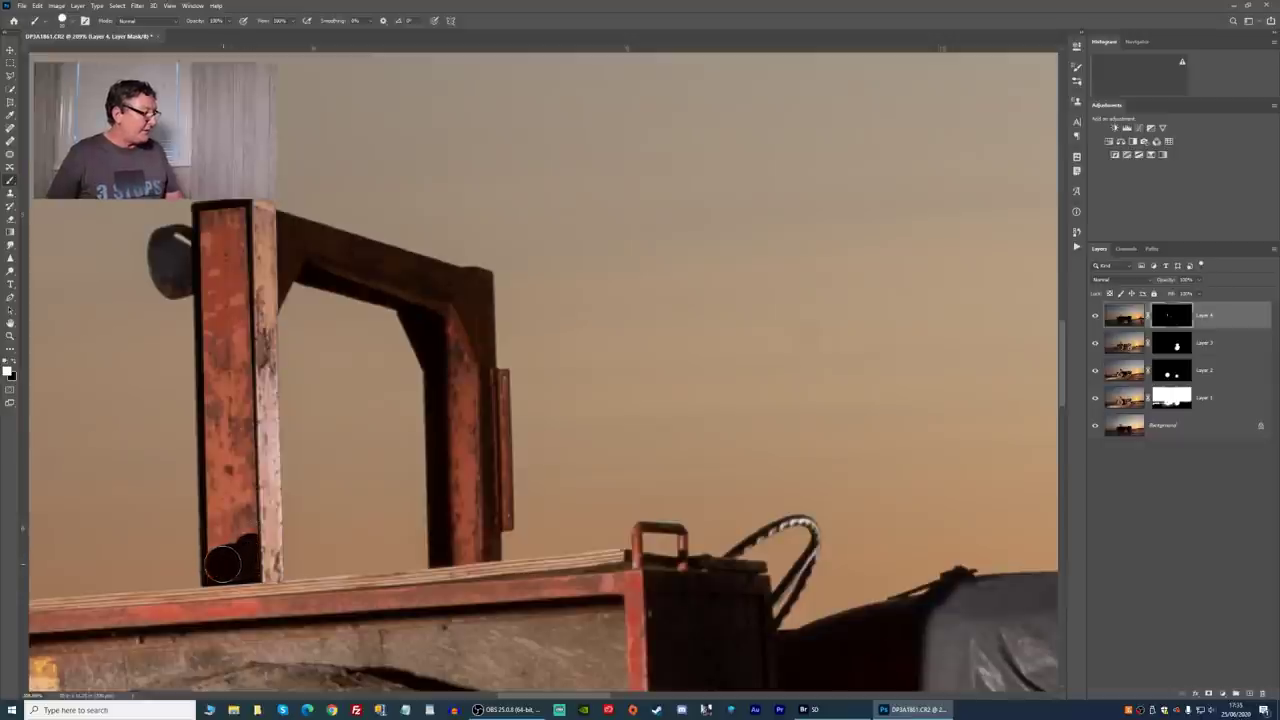
left_click(214, 214, "shift")
left_click(240, 218)
left_click(238, 535, "shift")
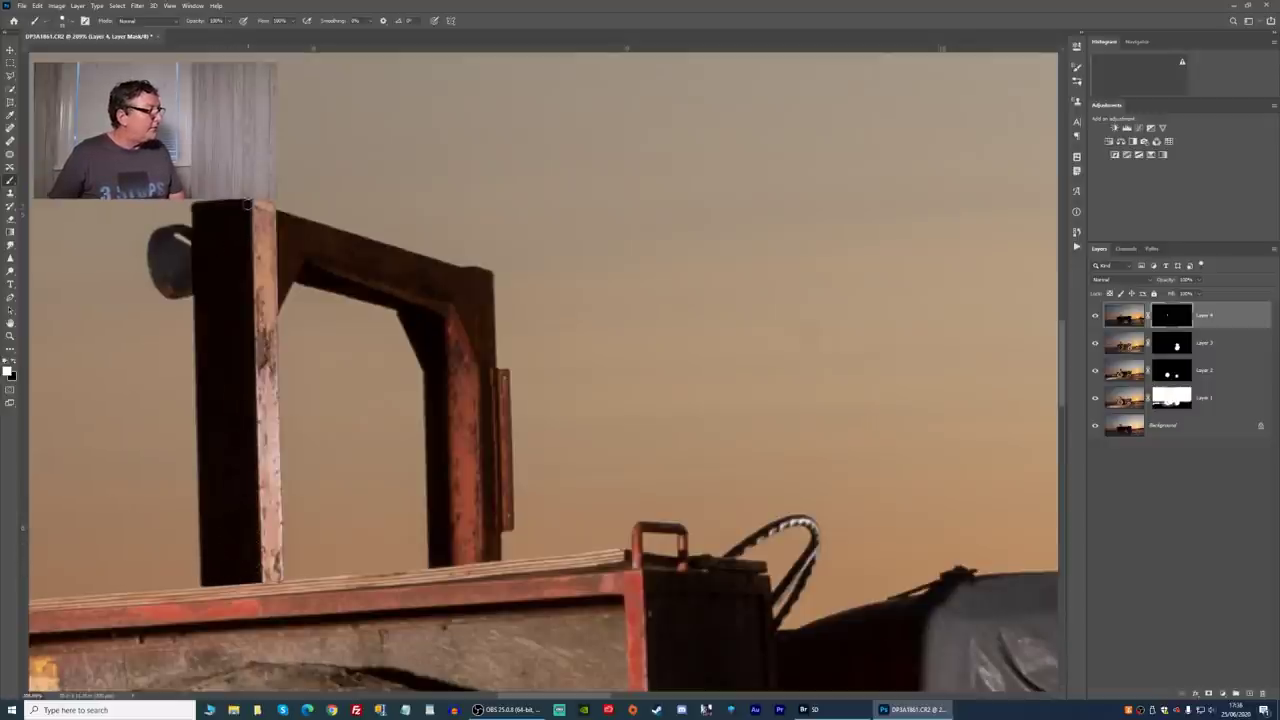
Paint white over the round lamp behind the near roll-bar post on Layer 4's mask, using a slightly larger brush.
scroll(222, 330, "down", 6)
scroll(214, 306, "up", 5)
key("bracketright")
mouse_move(213, 279)
left_mouse_down()
mouse_move(186, 281)
mouse_move(192, 315)
mouse_move(205, 312)
mouse_move(188, 302)
left_mouse_up()
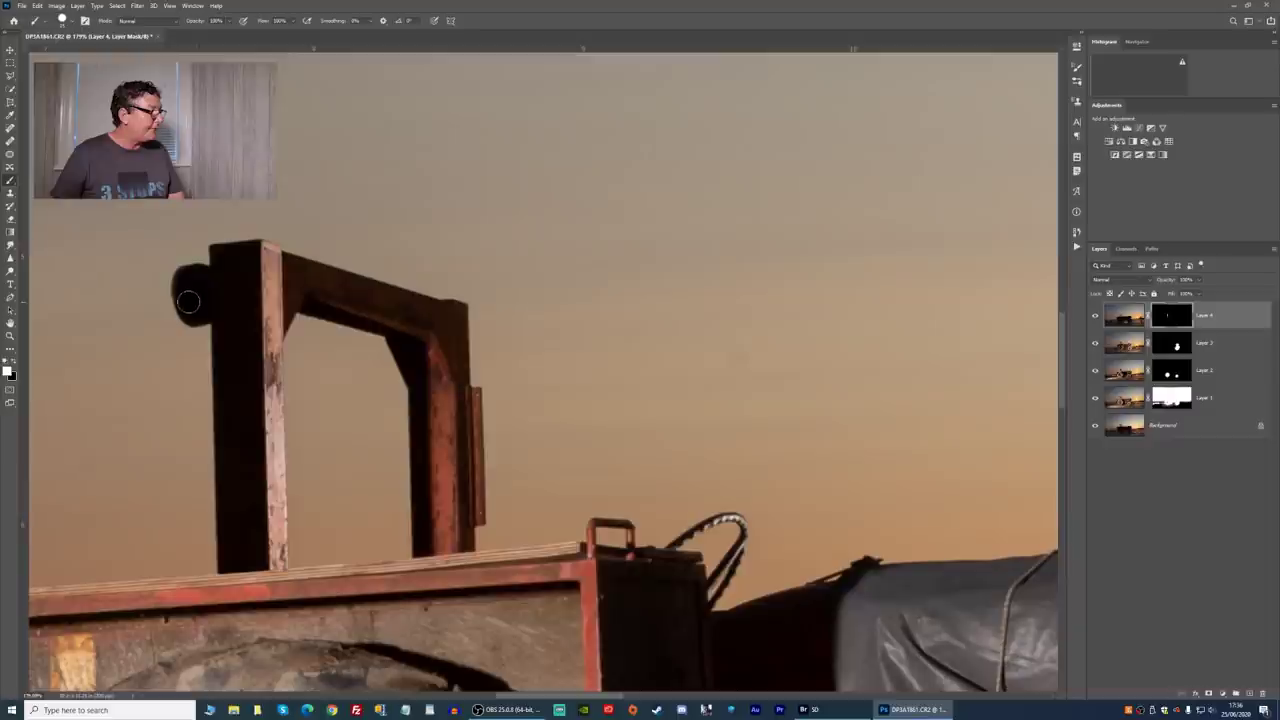
Reveal the lit underside of the roll-bar crossbar on Layer 4's mask in white and trace its upper edge with a finer brush.
scroll(256, 346, "down", 3)
mouse_move(281, 302)
left_mouse_down()
mouse_move(279, 330)
mouse_move(288, 318)
mouse_move(368, 345)
mouse_move(292, 321)
left_mouse_up()
scroll(268, 309, "up", 4)
key("bracketleft")
key("bracketleft")
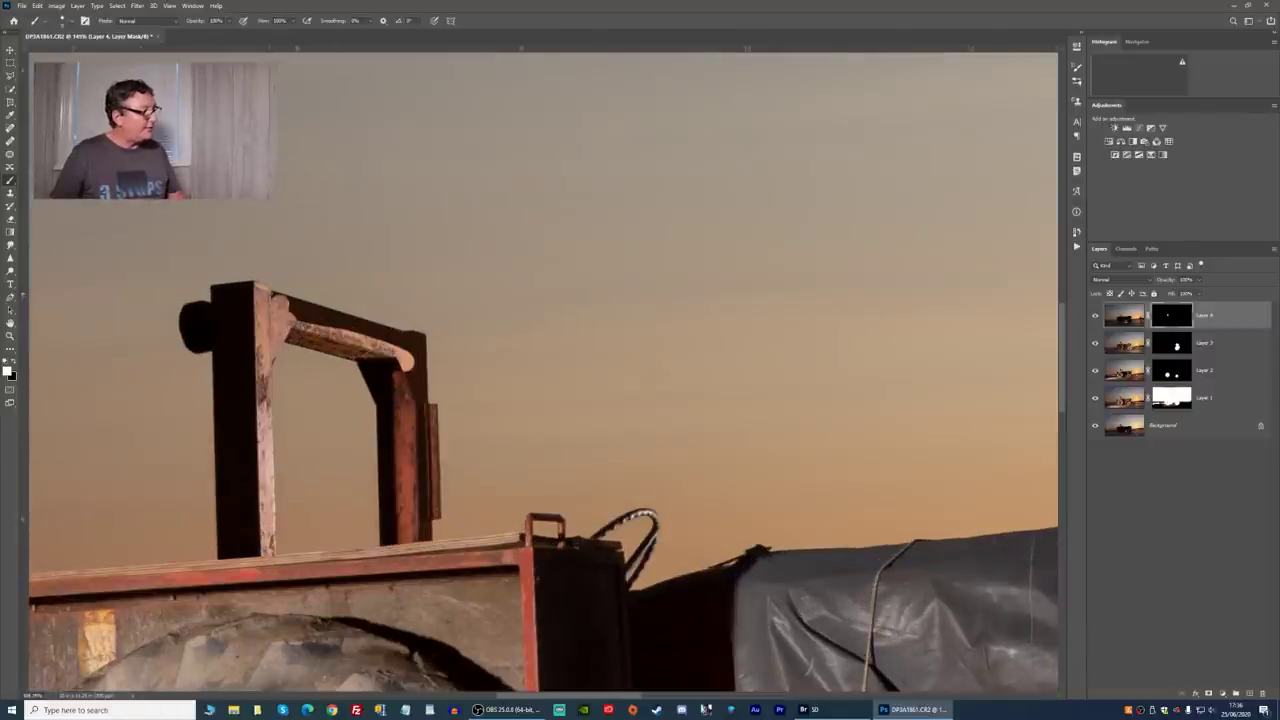
left_click(405, 334, "shift")
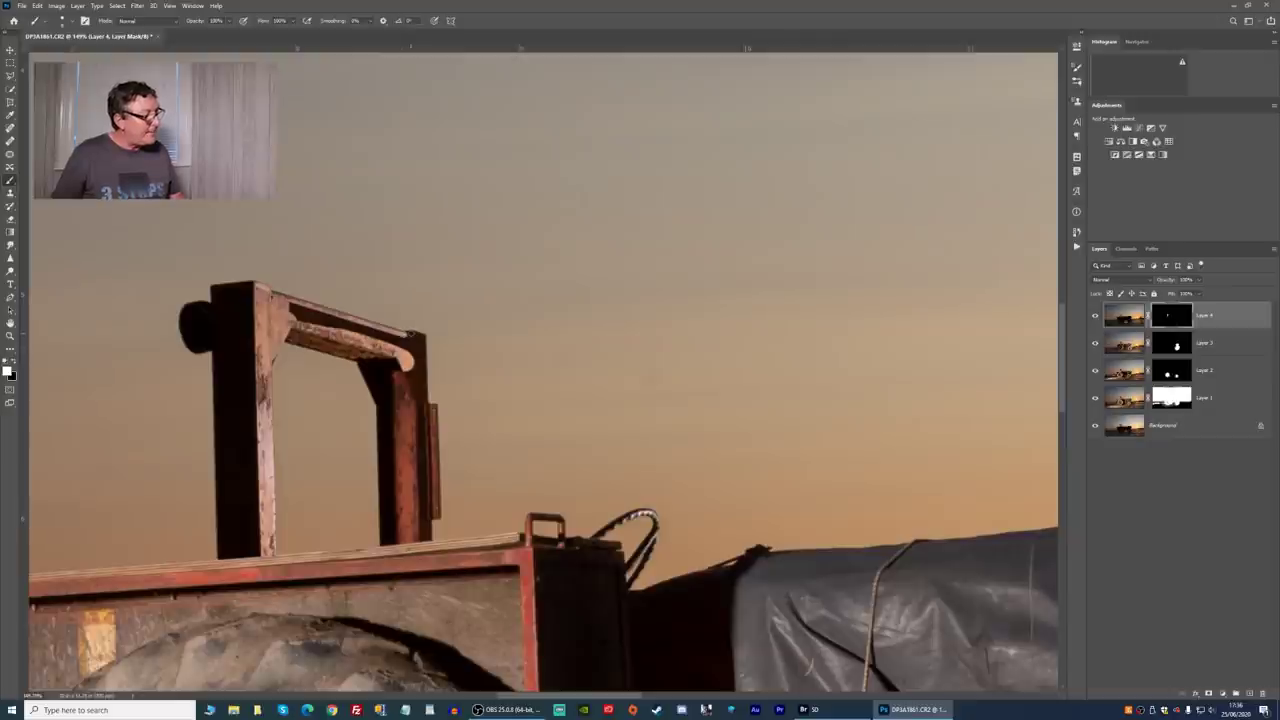
left_click(422, 336, "shift")
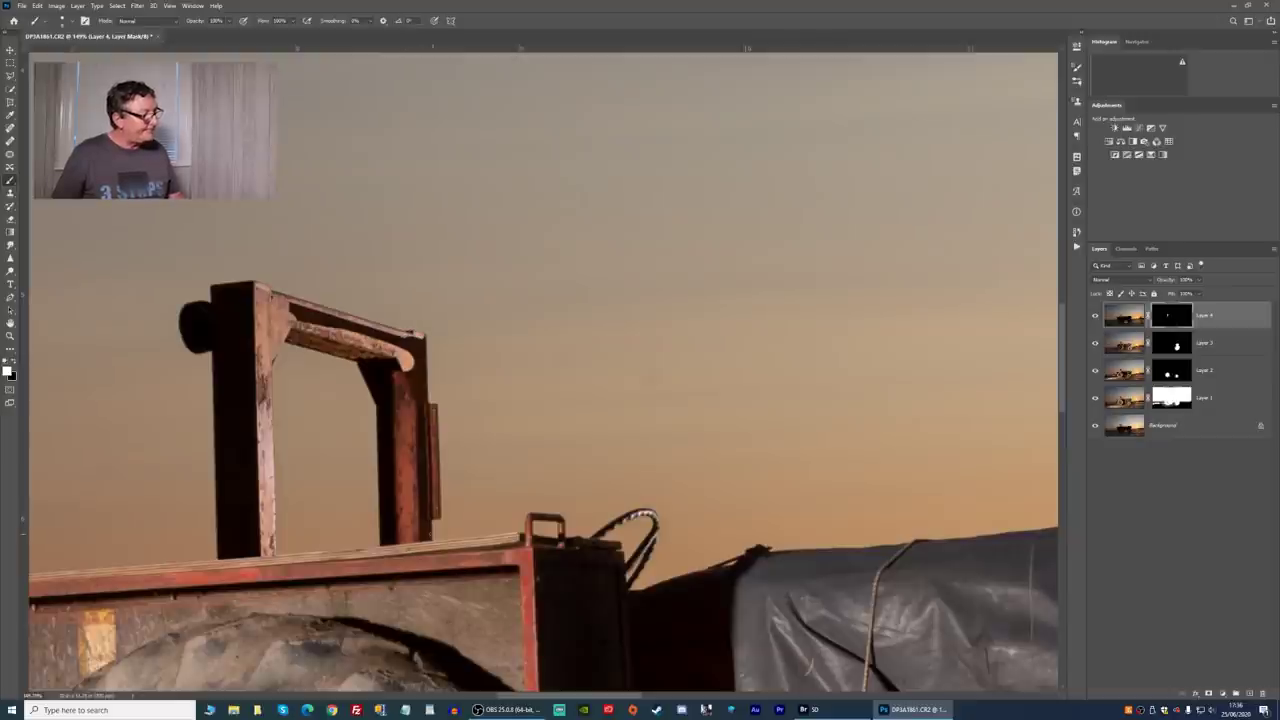
Reveal the lit front face of the far roll-bar post in white on Layer 4's mask and clean up its inner edge and foot.
left_click(425, 542, "shift")
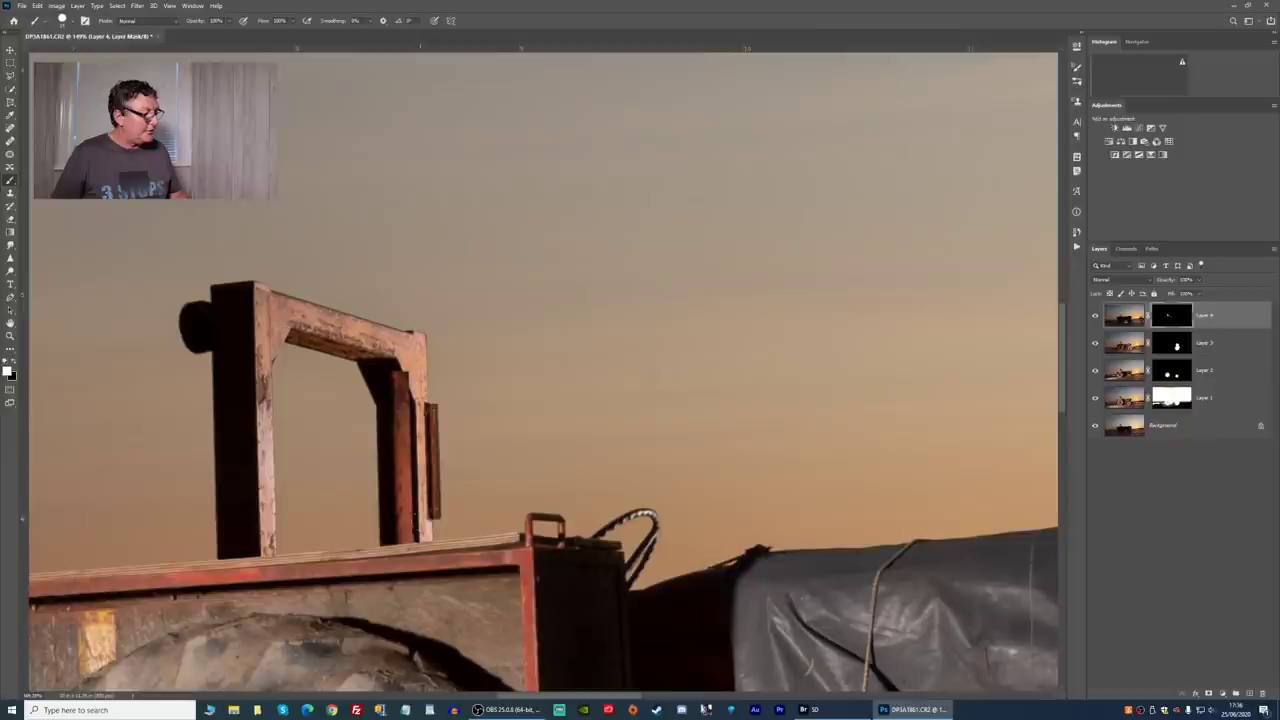
left_click(418, 537)
key("x")
scroll(441, 564, "up", 4)
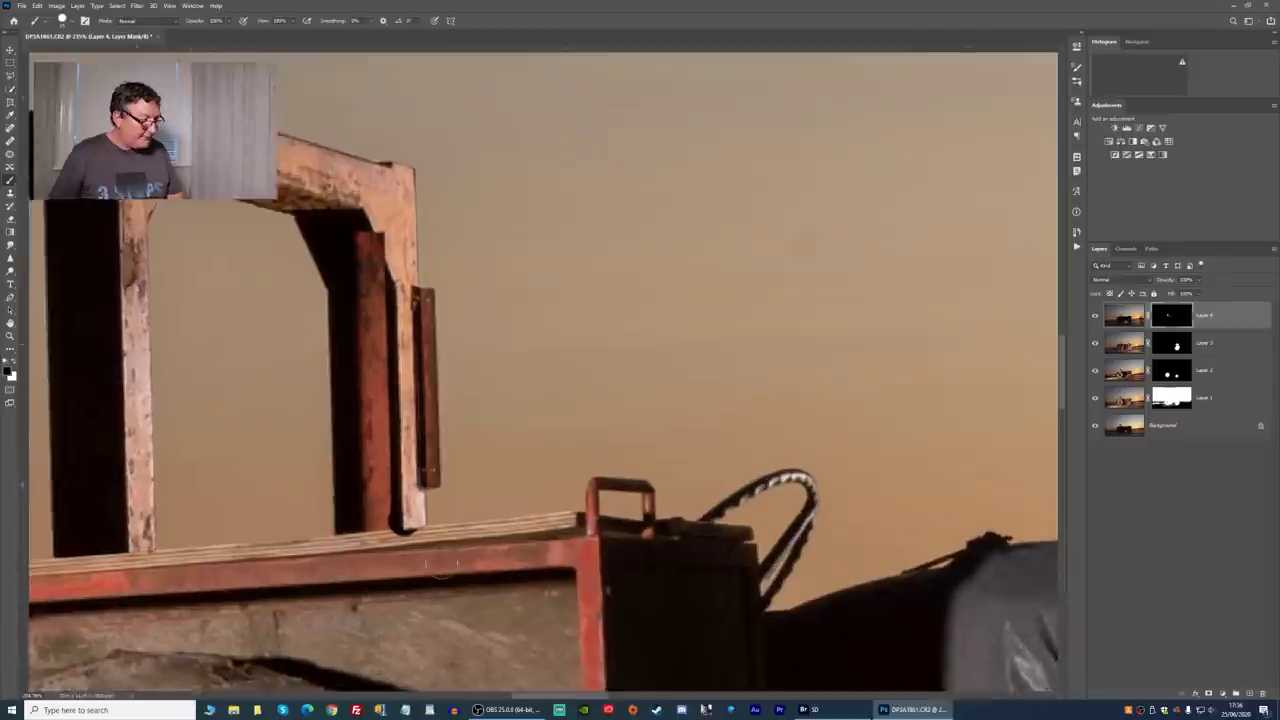
scroll(441, 566, "up", 1)
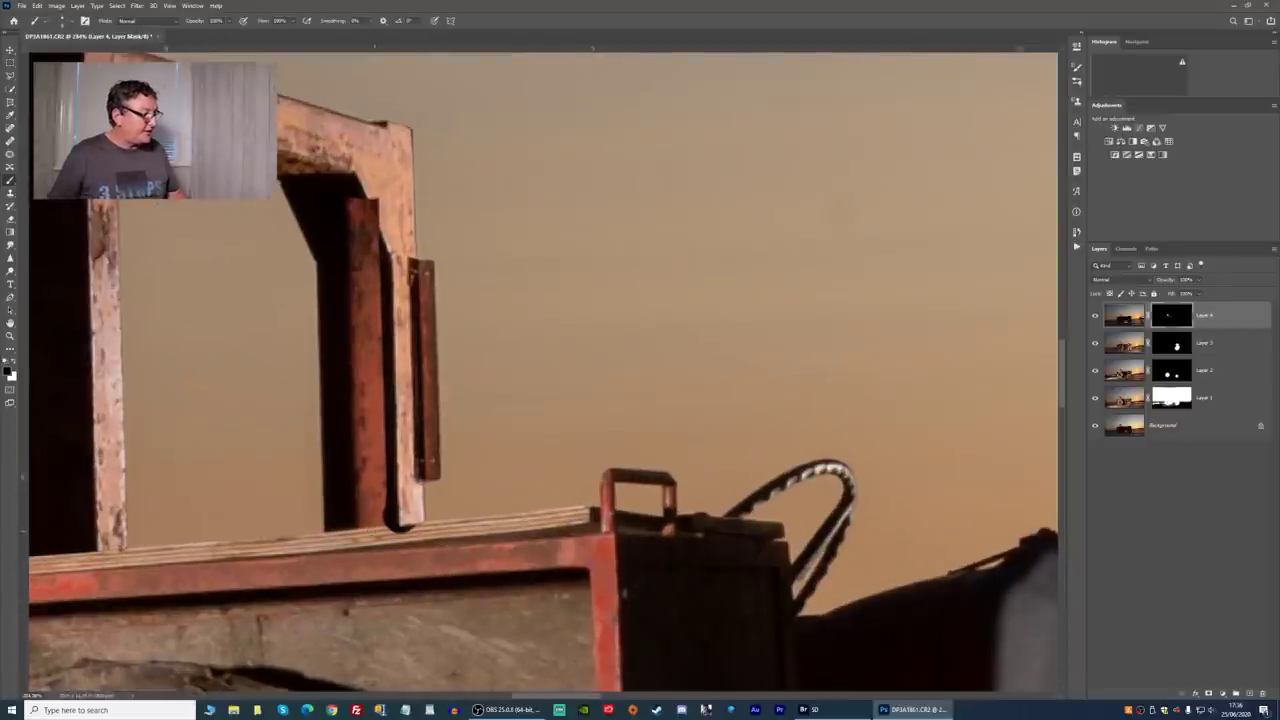
key("ctrl+z")
key("x")
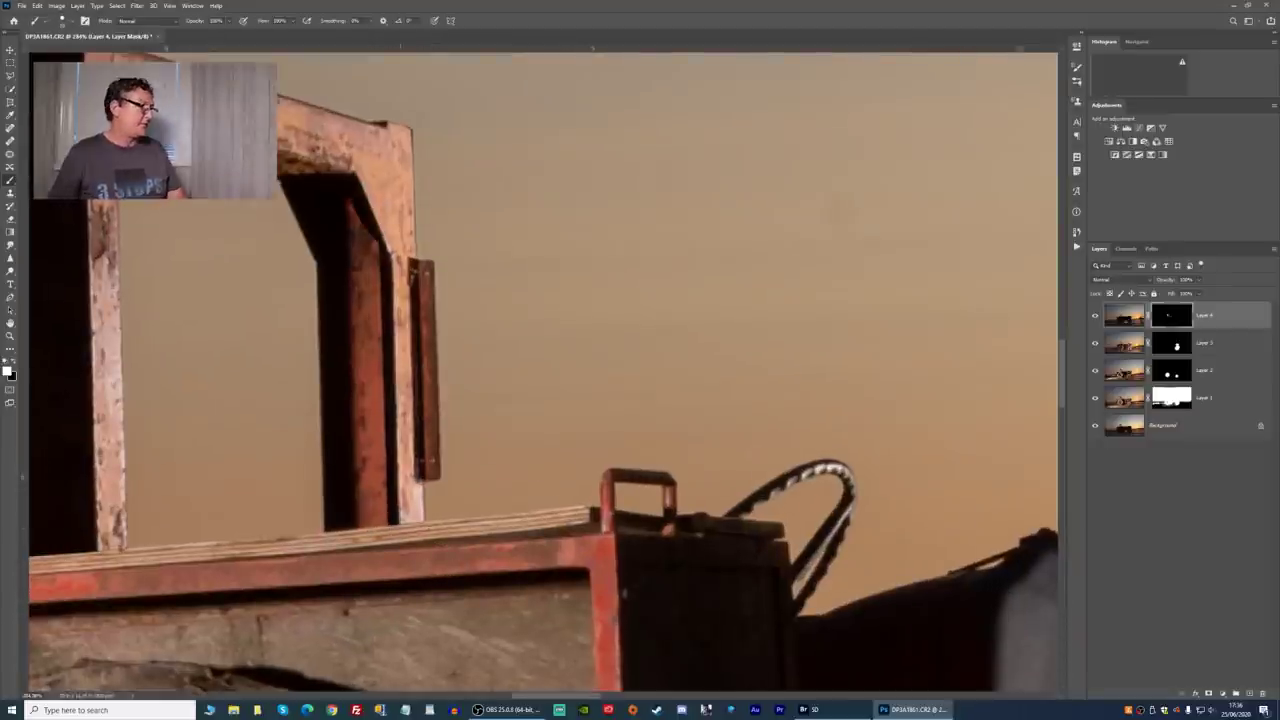
scroll(355, 413, "down", 3)
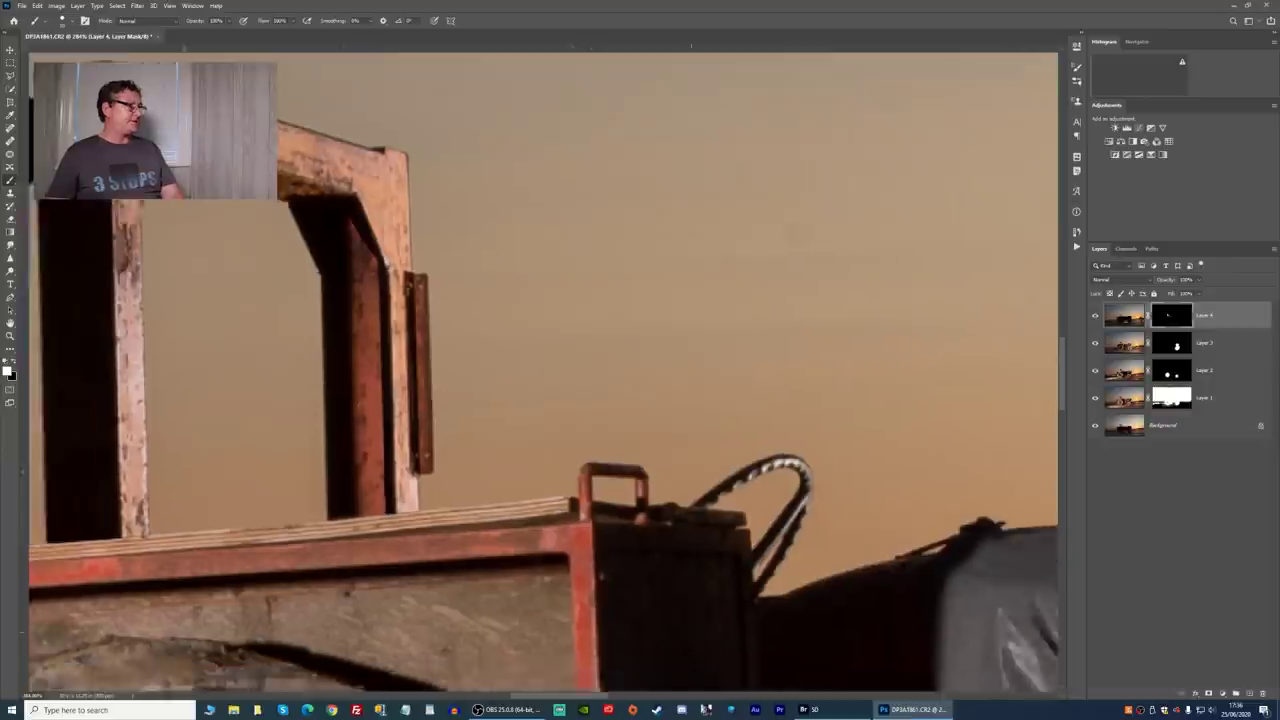
Stamp all visible layers into a new top layer and remove the pale pole in the beach's near corner with the Spot Healing Brush.
key("ctrl+0")
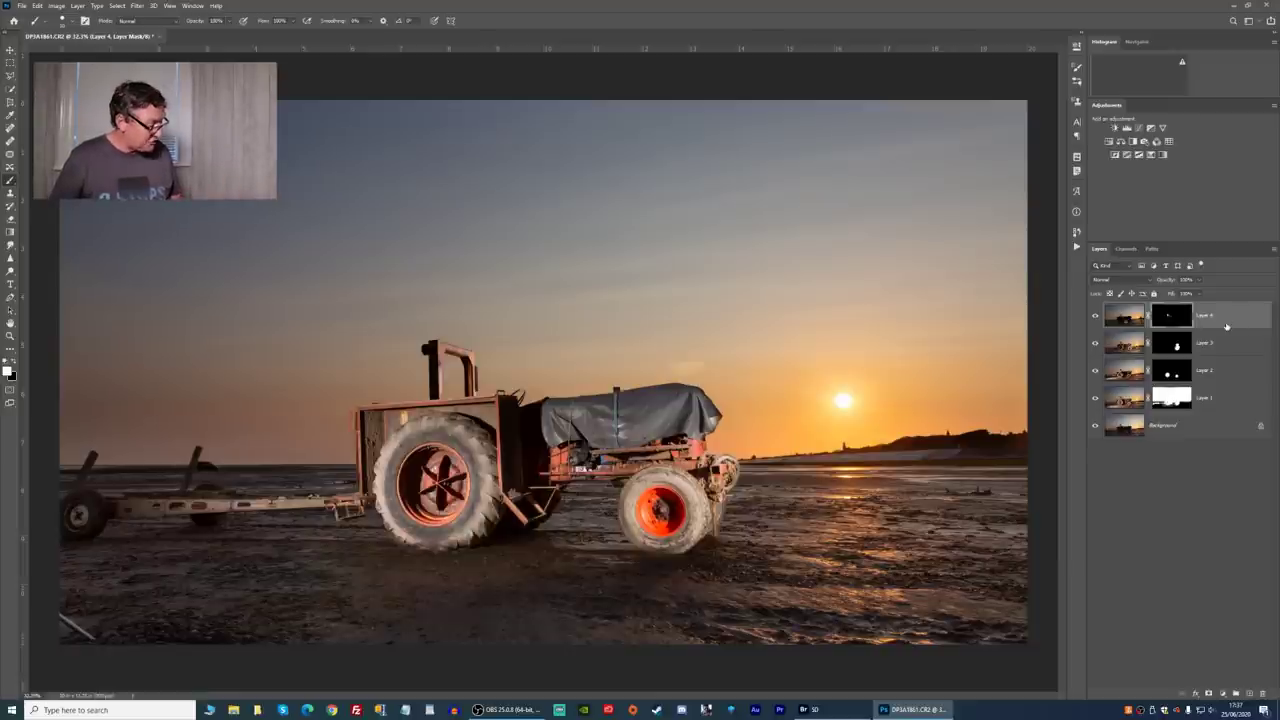
key("ctrl+alt+shift+e")
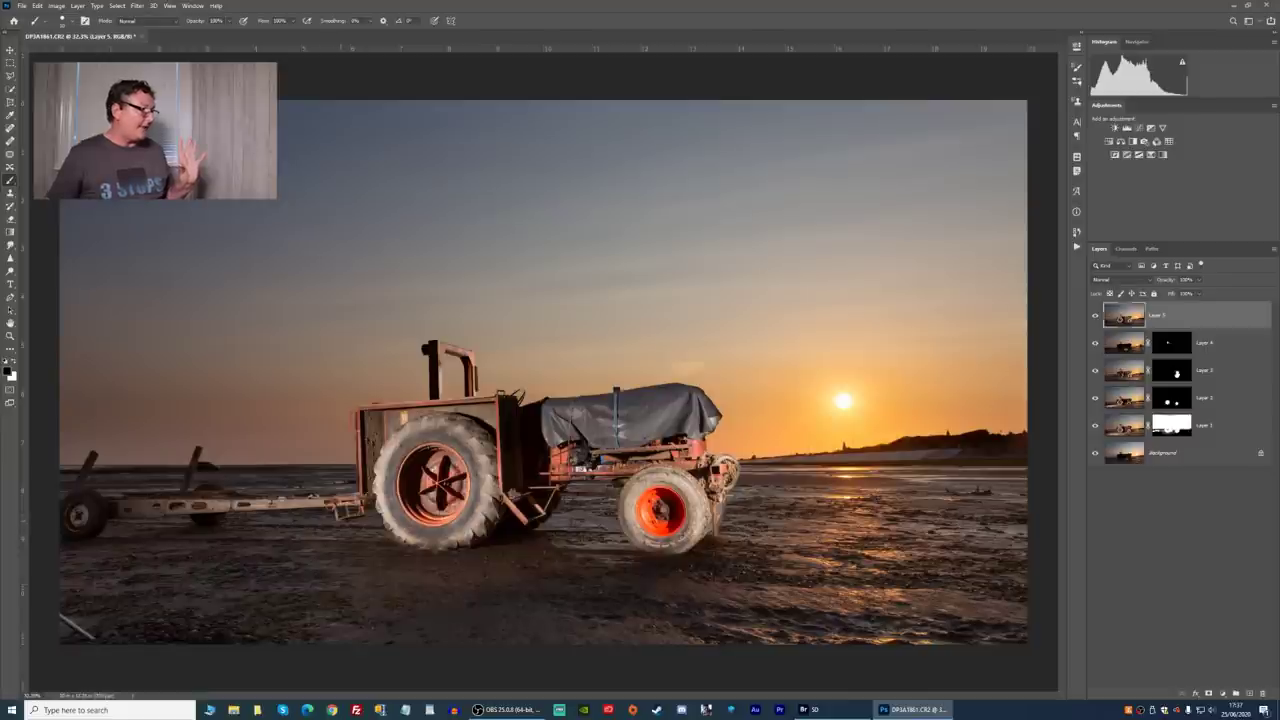
key("j")
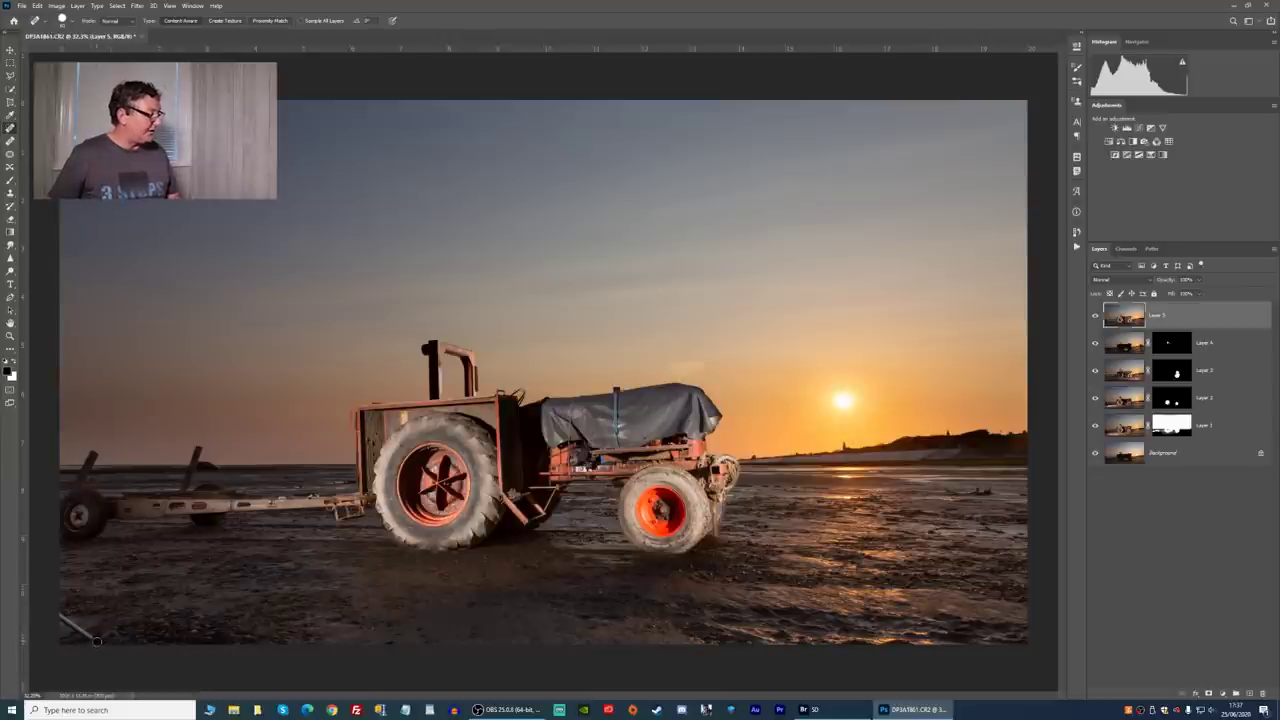
left_click_drag(58, 612, 97, 640)
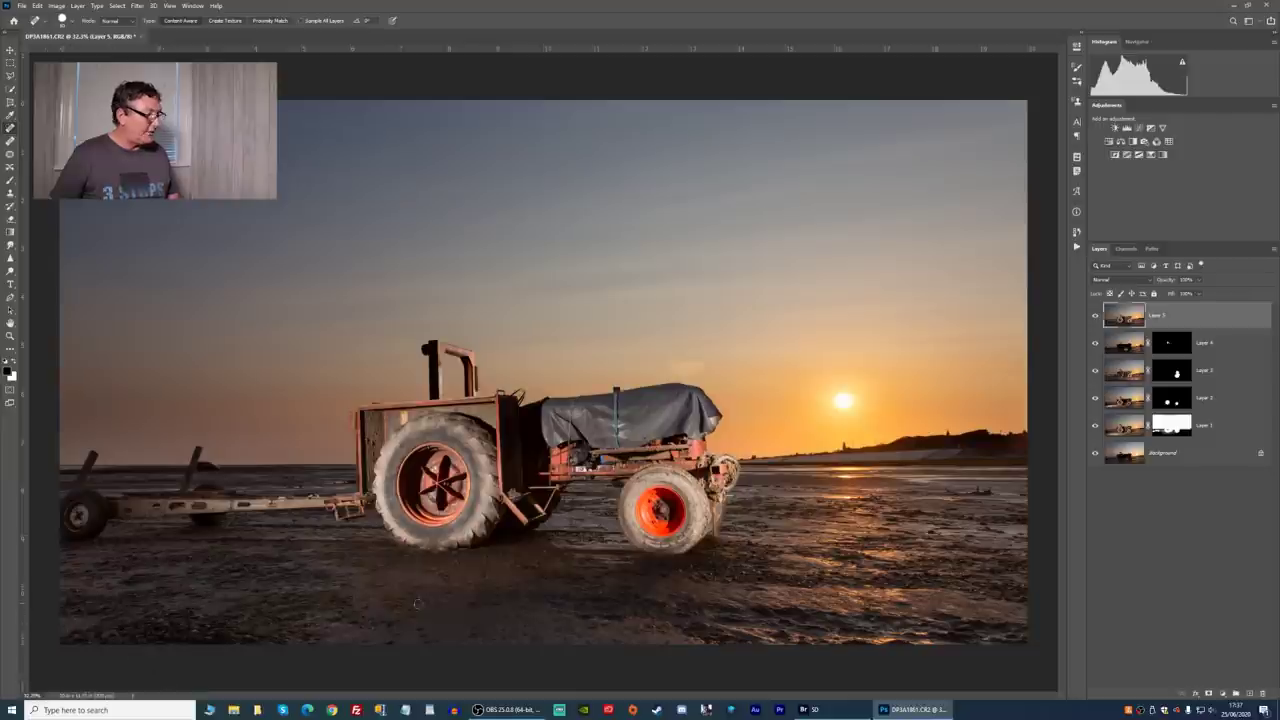
Outline the pale flare patch in the sky above the tarpaulin with the Patch tool, fill it with Content-Aware at 100% opacity, and deselect.
scroll(67, 446, "up", 4)
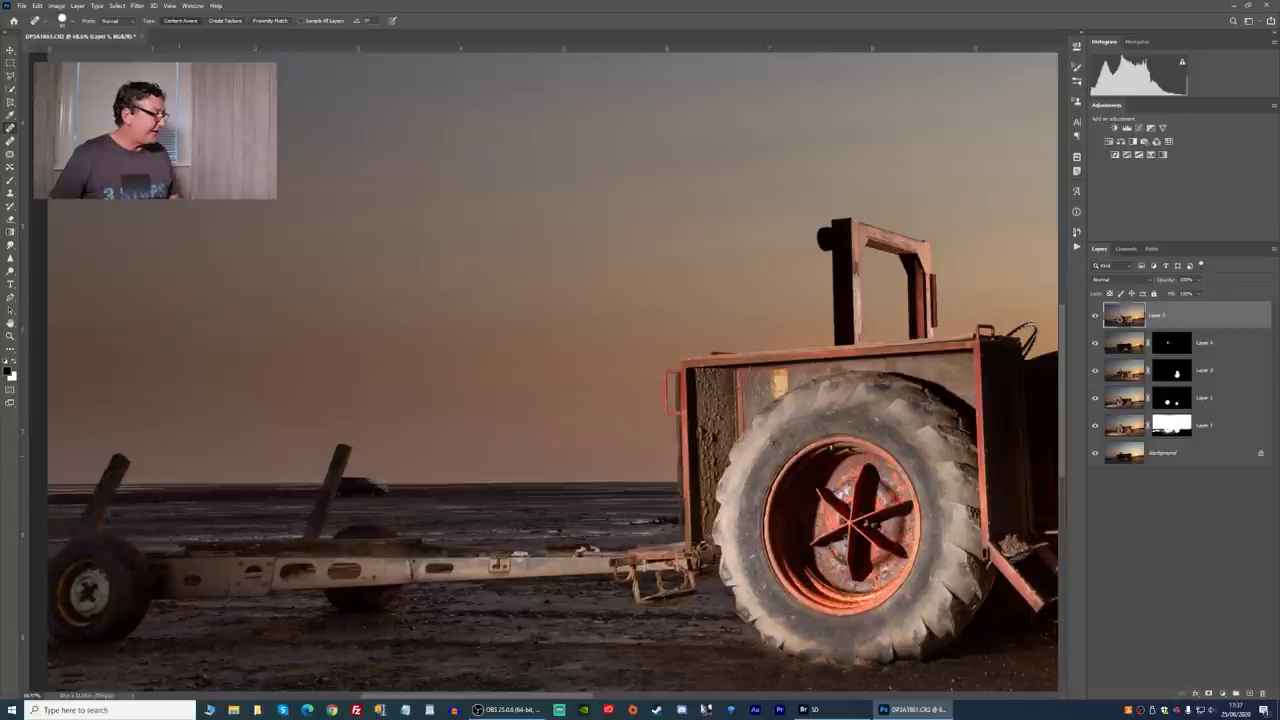
scroll(249, 417, "down", 3)
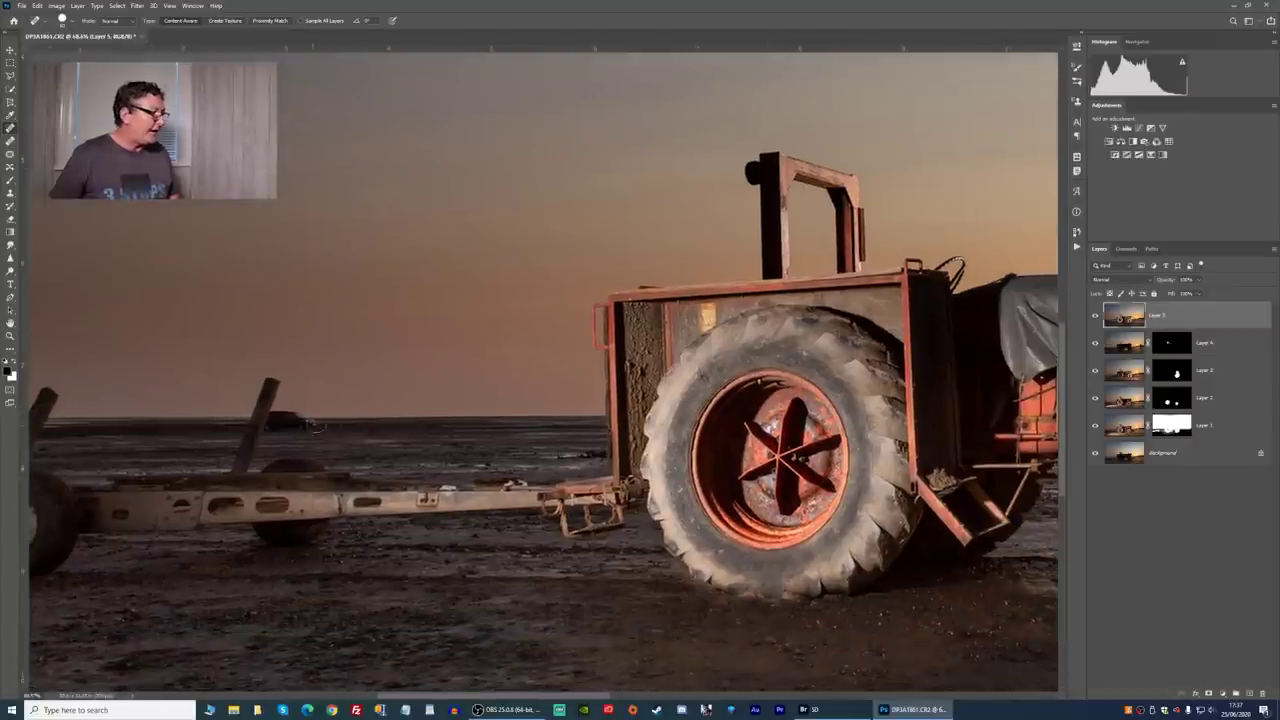
scroll(700, 405, "up", 3)
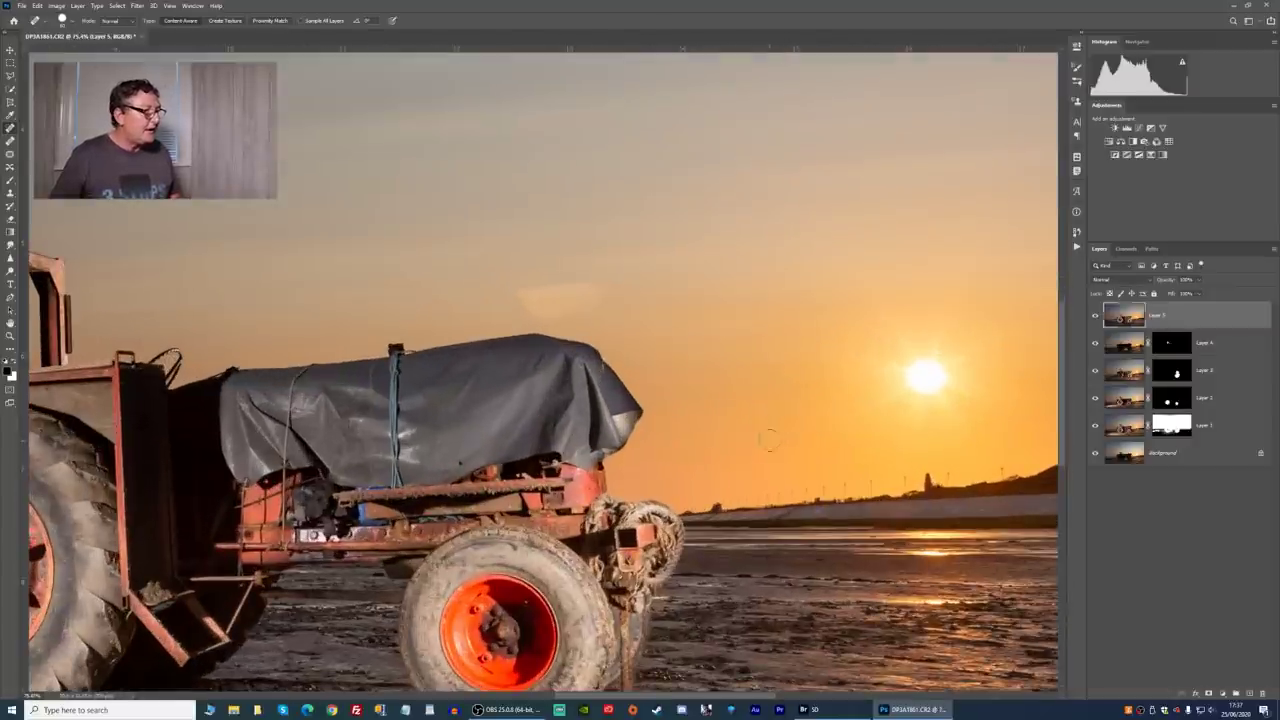
scroll(582, 318, "down", 3)
scroll(601, 356, "up", 3)
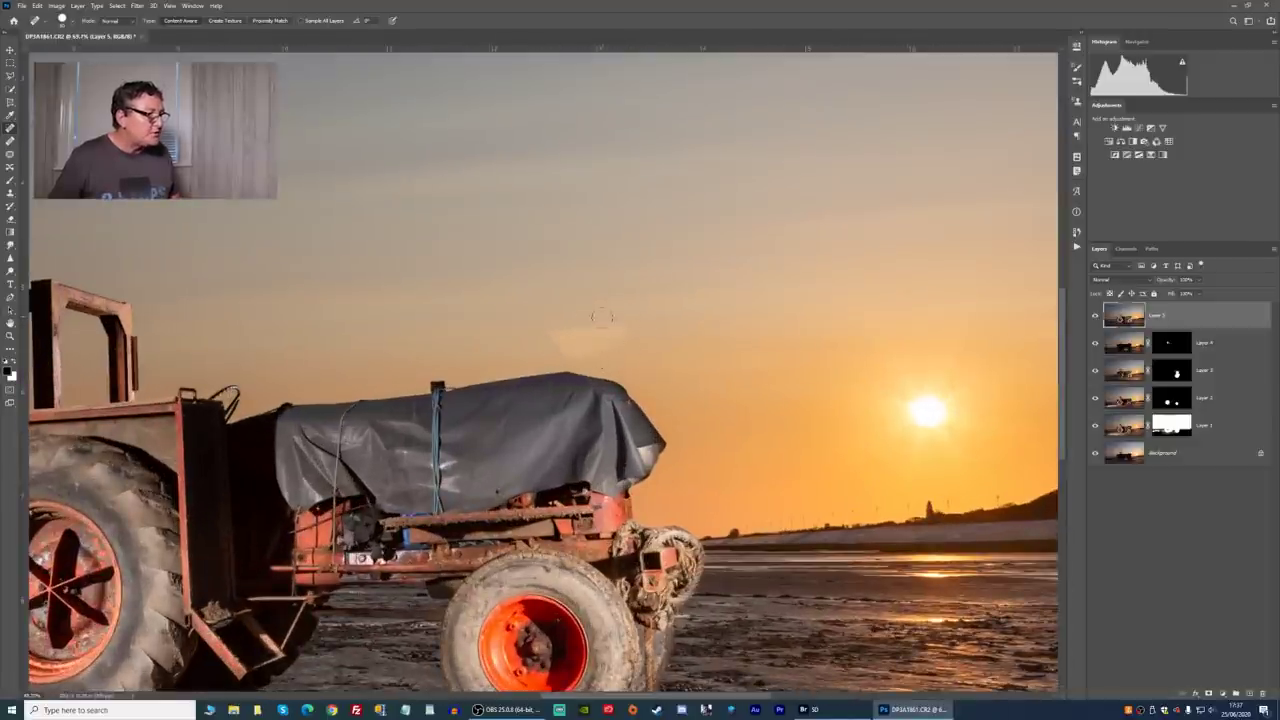
left_click(466, 286)
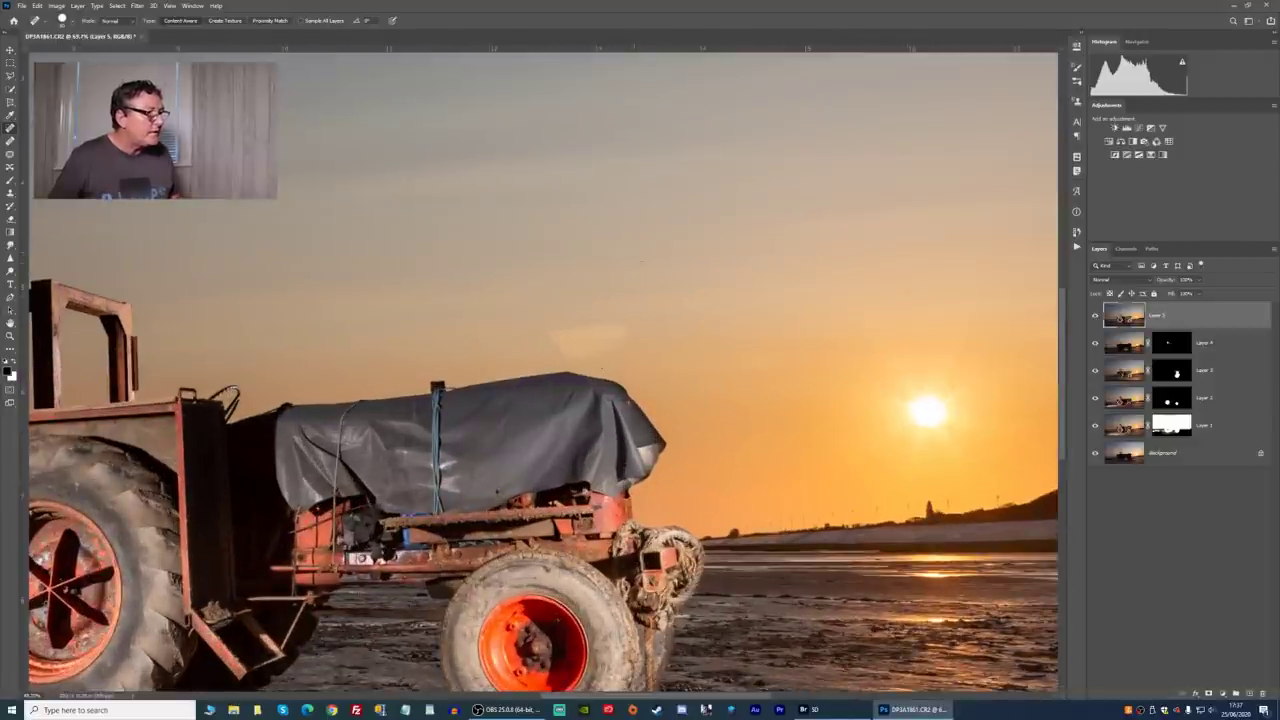
left_click(9, 155)
mouse_move(572, 316)
left_mouse_down()
mouse_move(534, 335)
mouse_move(574, 371)
mouse_move(659, 342)
mouse_move(643, 320)
mouse_move(594, 317)
left_mouse_up()
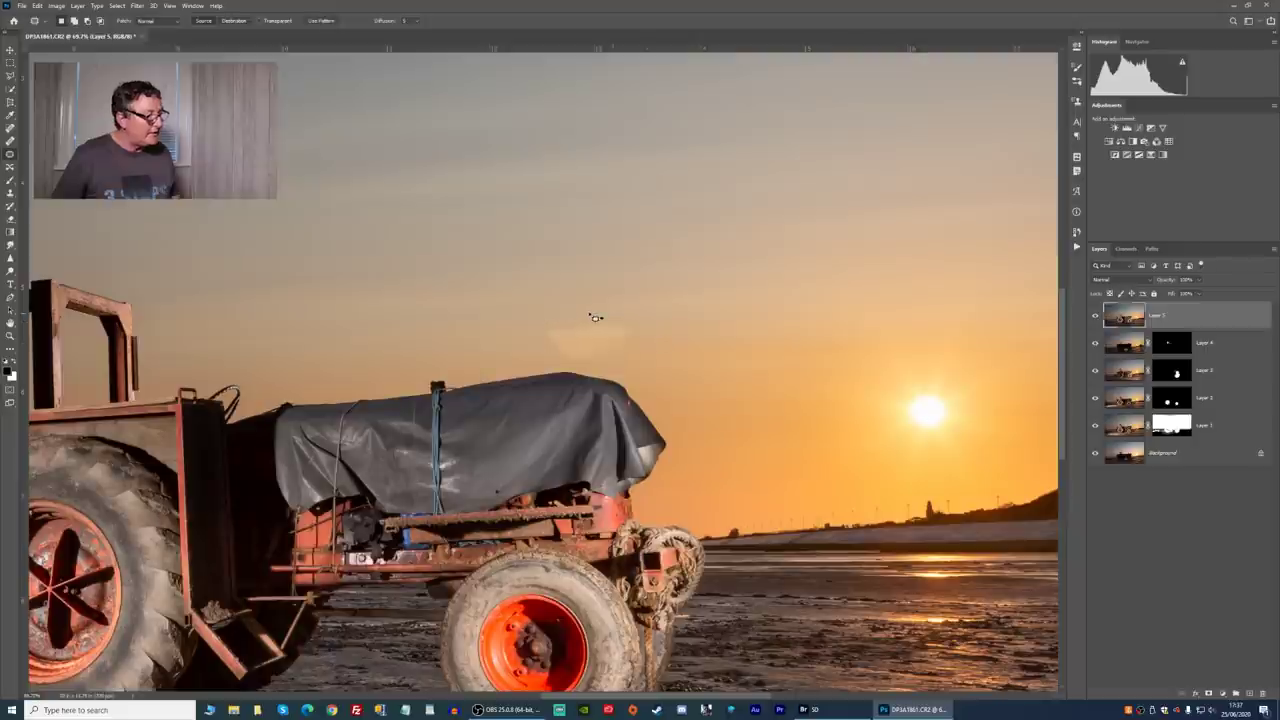
key("shift+F5")
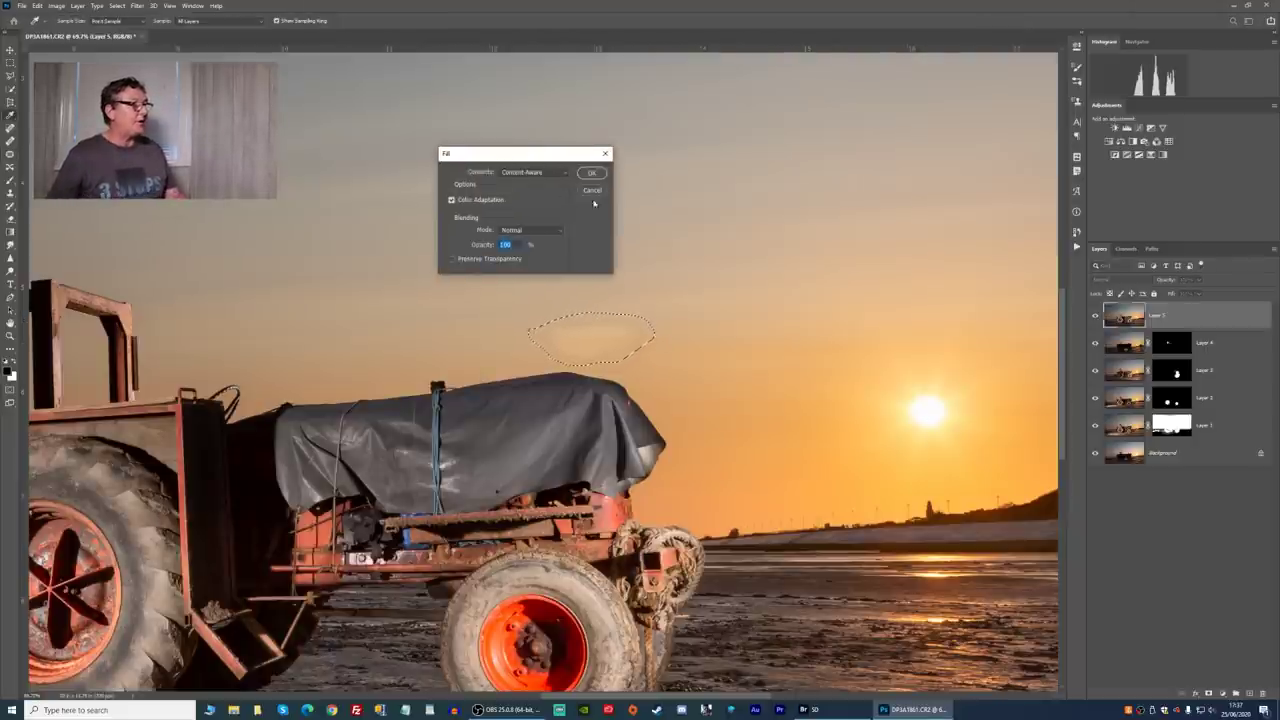
left_click(591, 194)
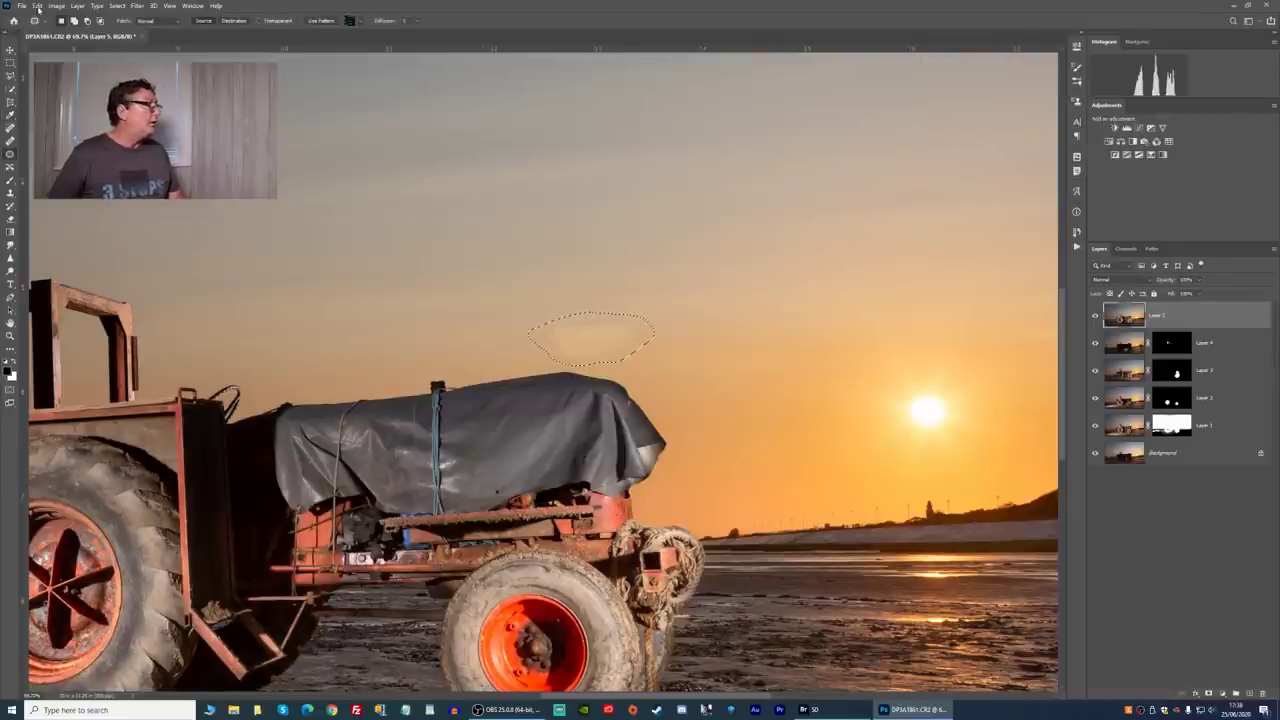
left_click(37, 5)
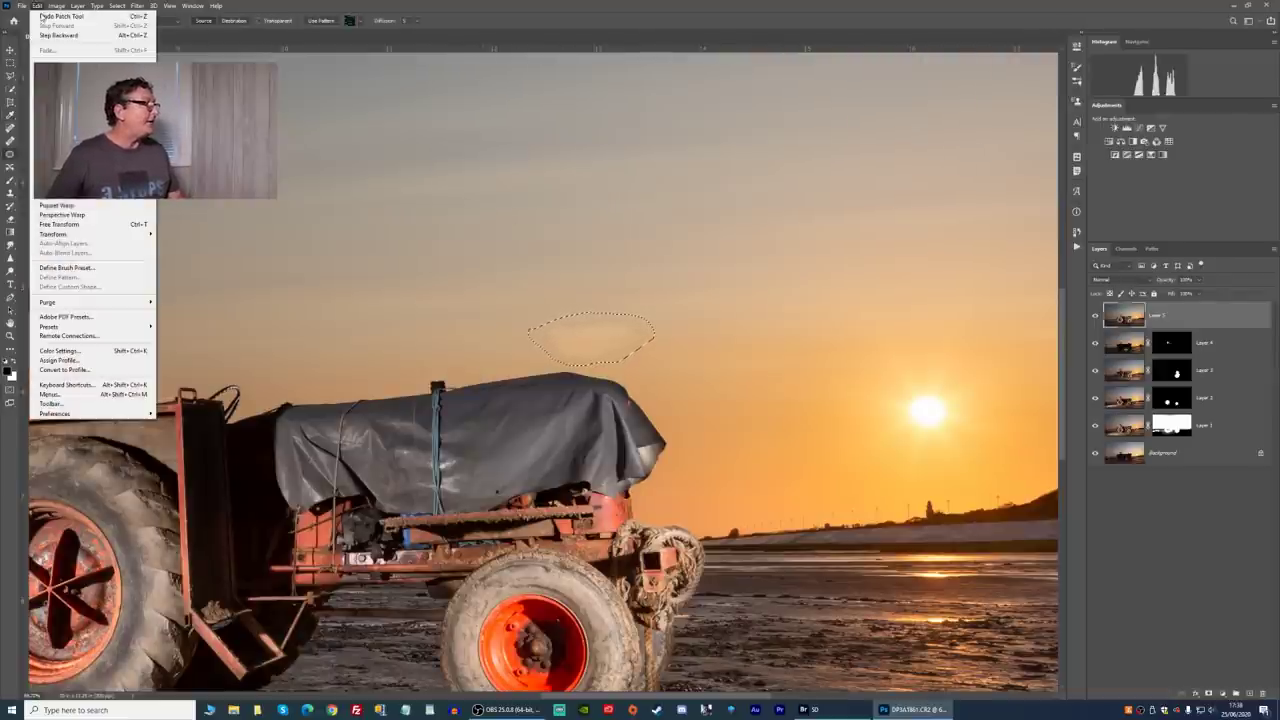
left_click(46, 49)
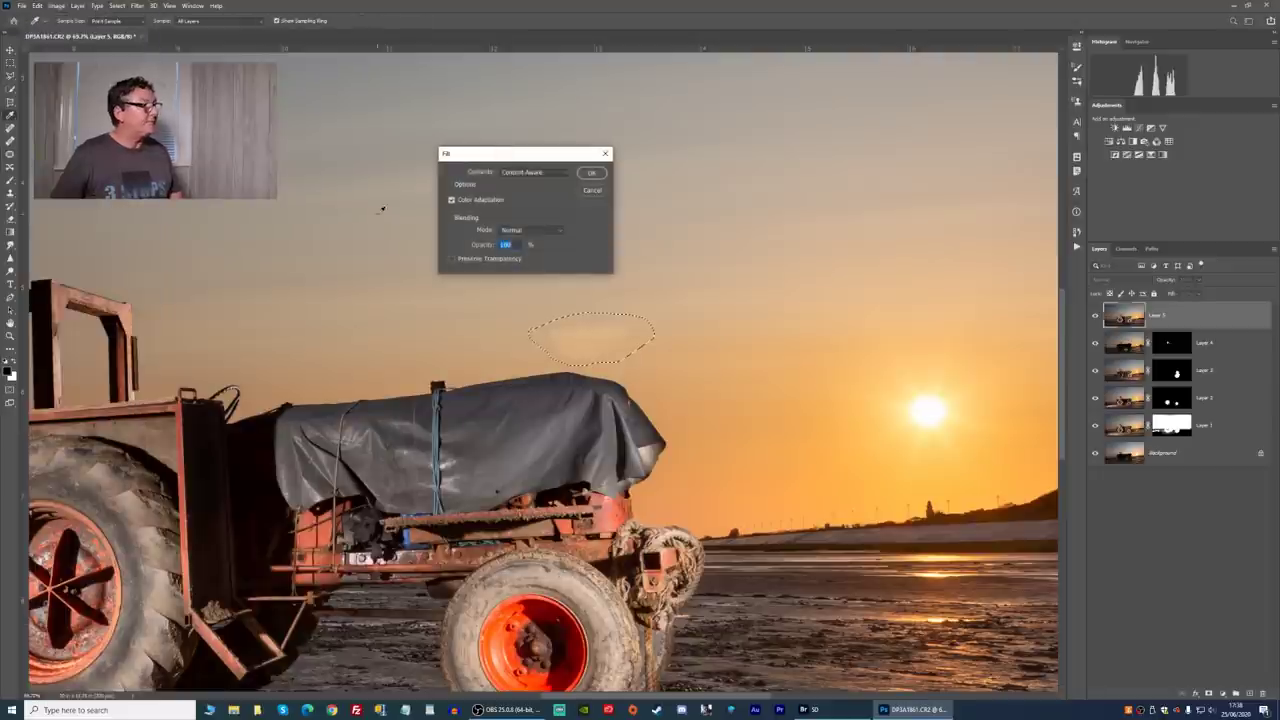
left_click(586, 172)
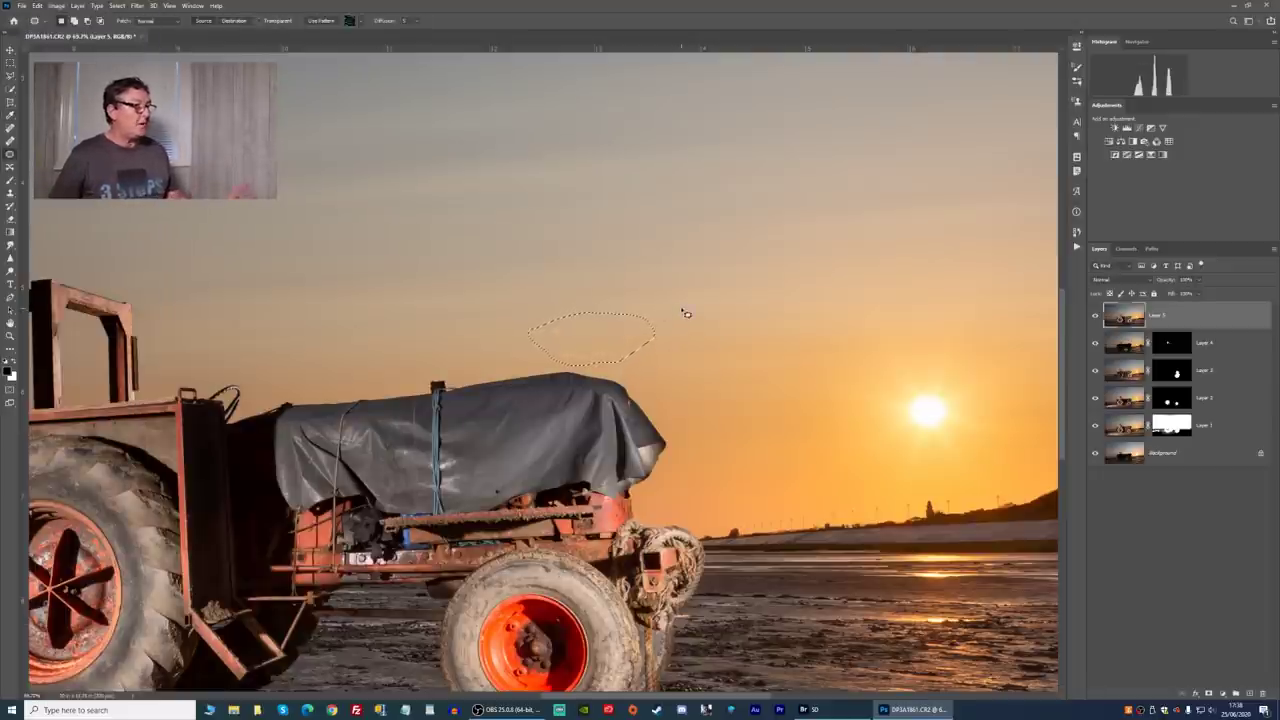
key("ctrl+d")
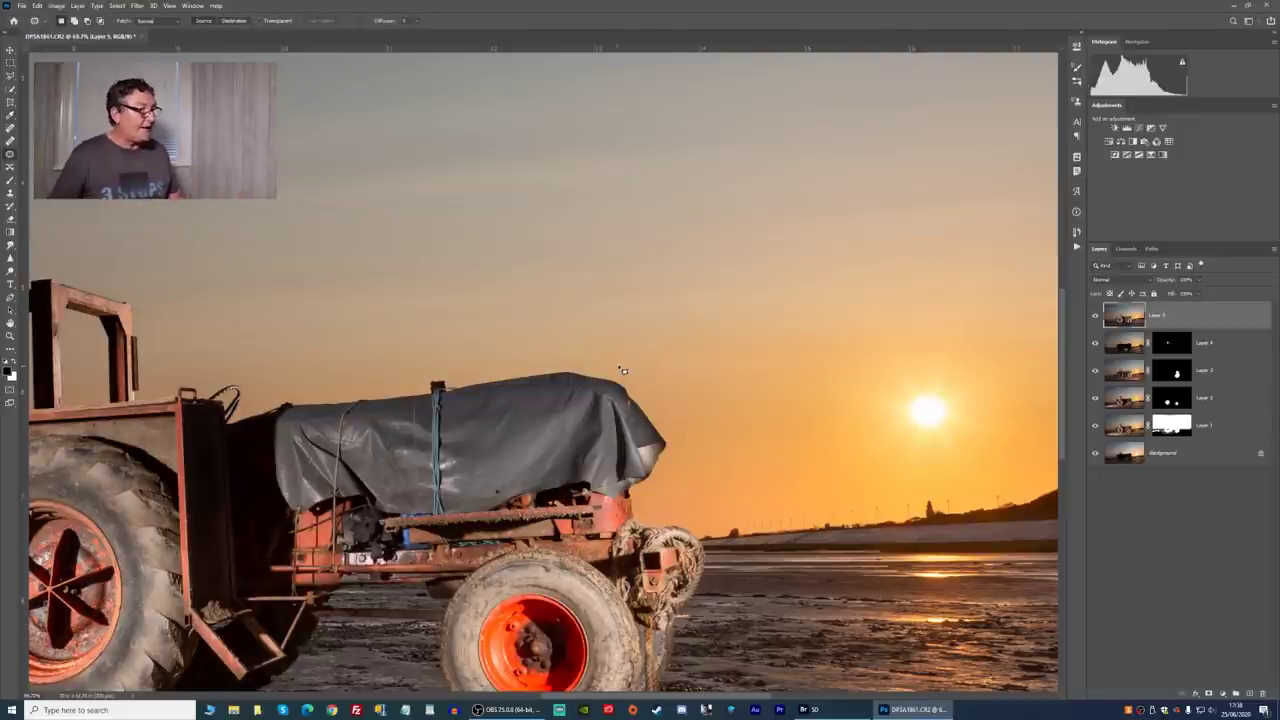
Stamp the retouched image into another new top layer and open it in the Camera Raw Filter.
scroll(633, 380, "down", 2)
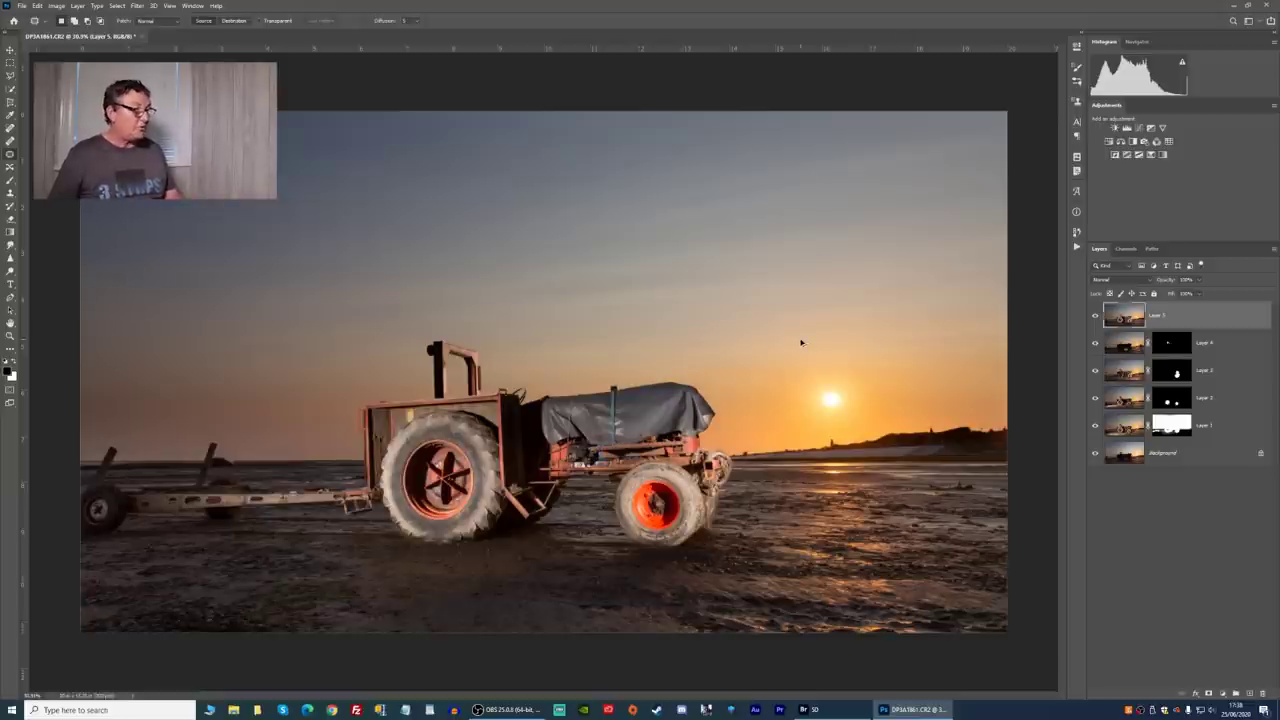
key("ctrl+shift+alt+e")
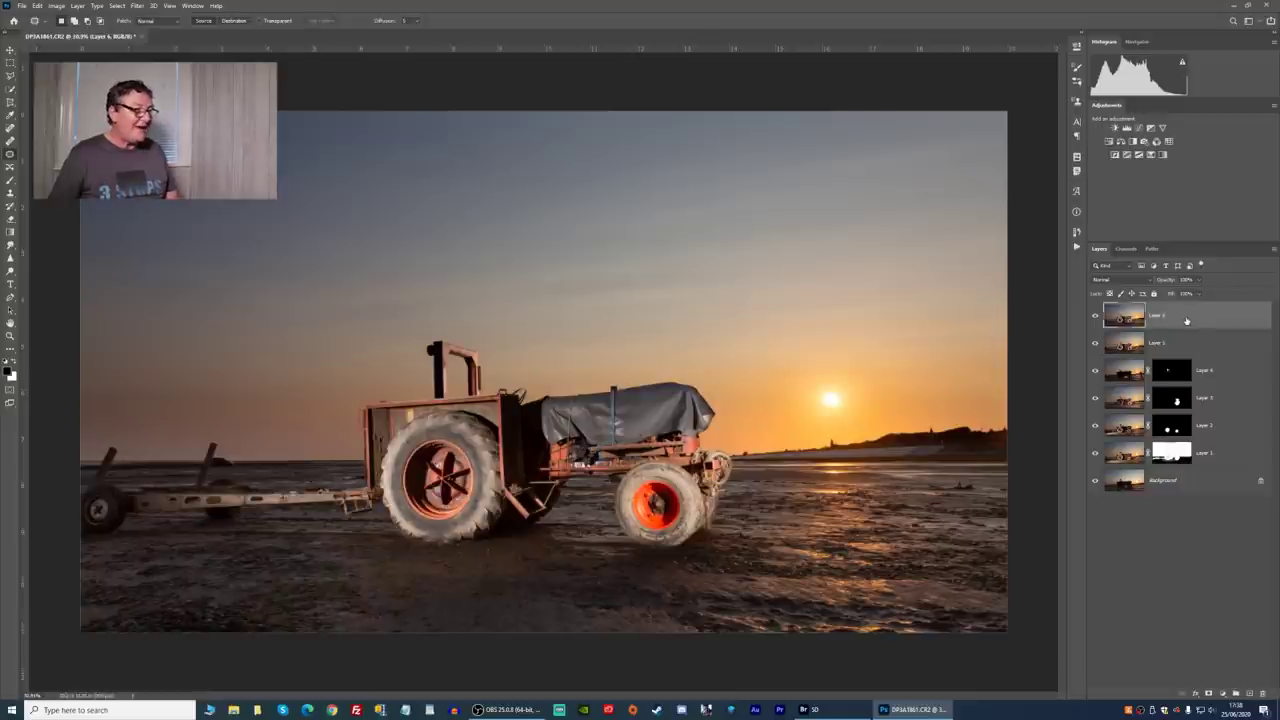
key("ctrl+shift+a")
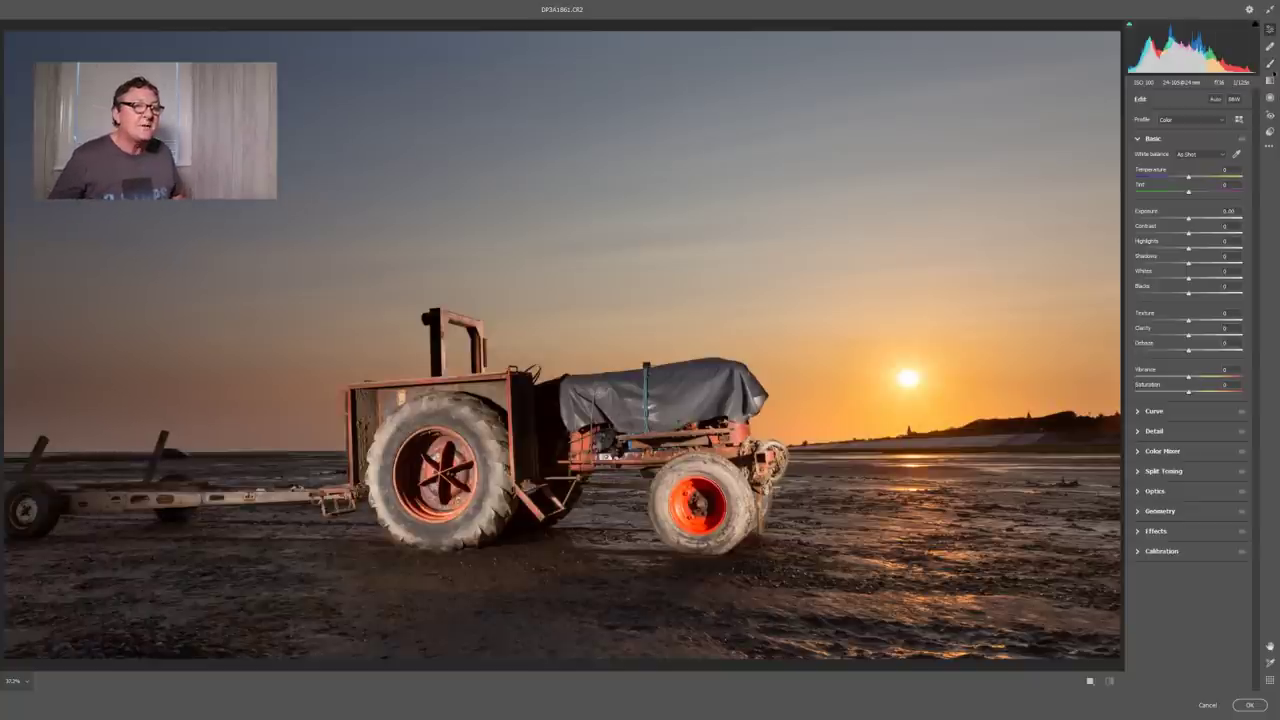
Set up the Camera Raw adjustment brush with slightly raised exposure and shadows.
left_click(1270, 64)
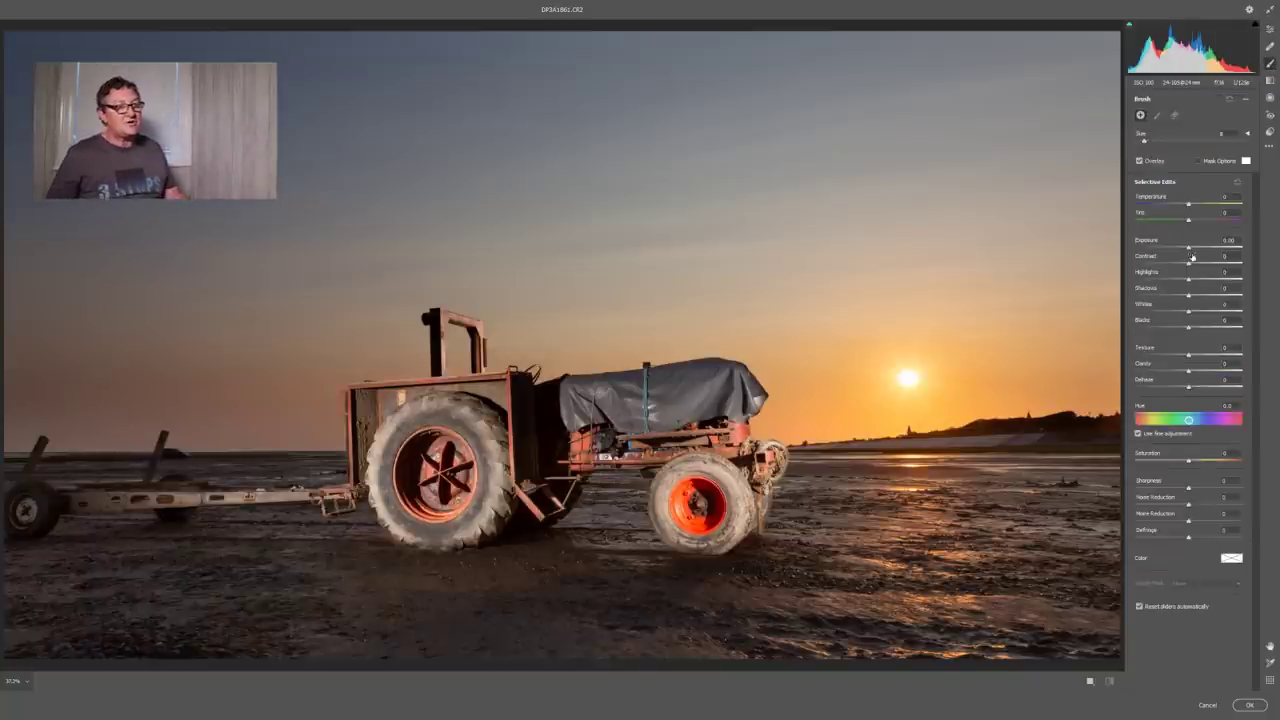
left_click_drag(1189, 248, 1195, 249)
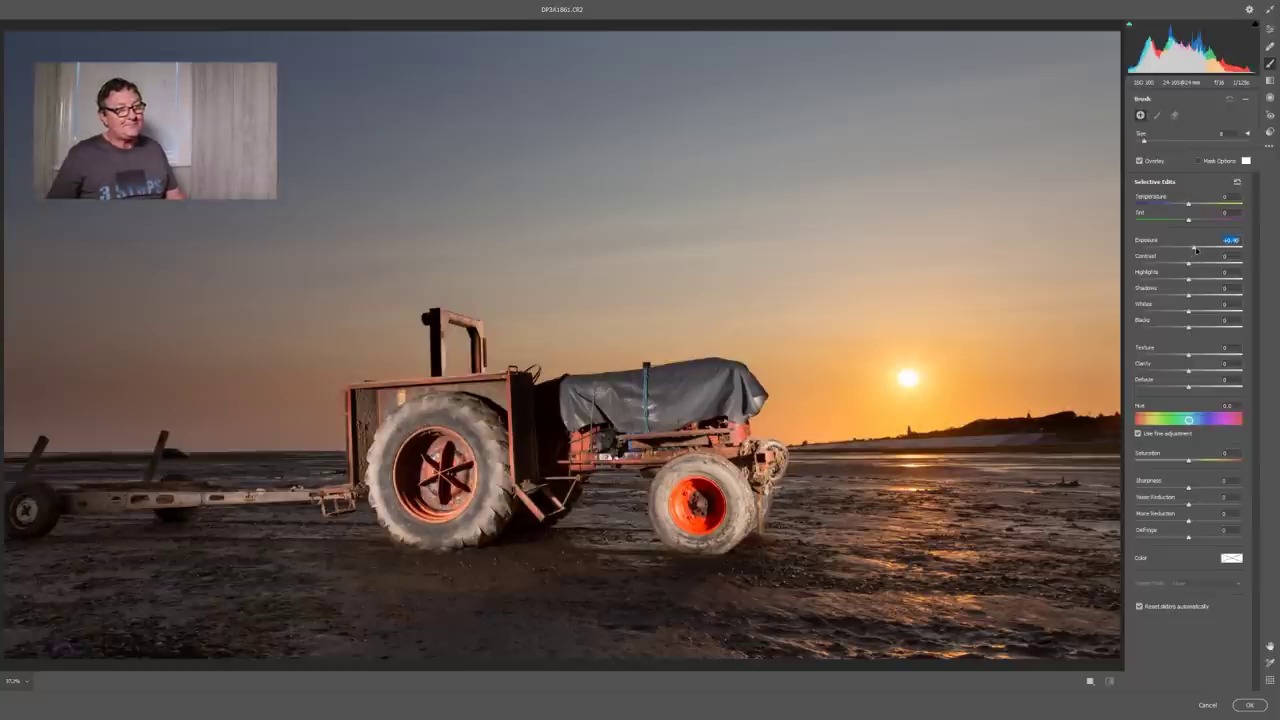
left_click_drag(1188, 297, 1193, 297)
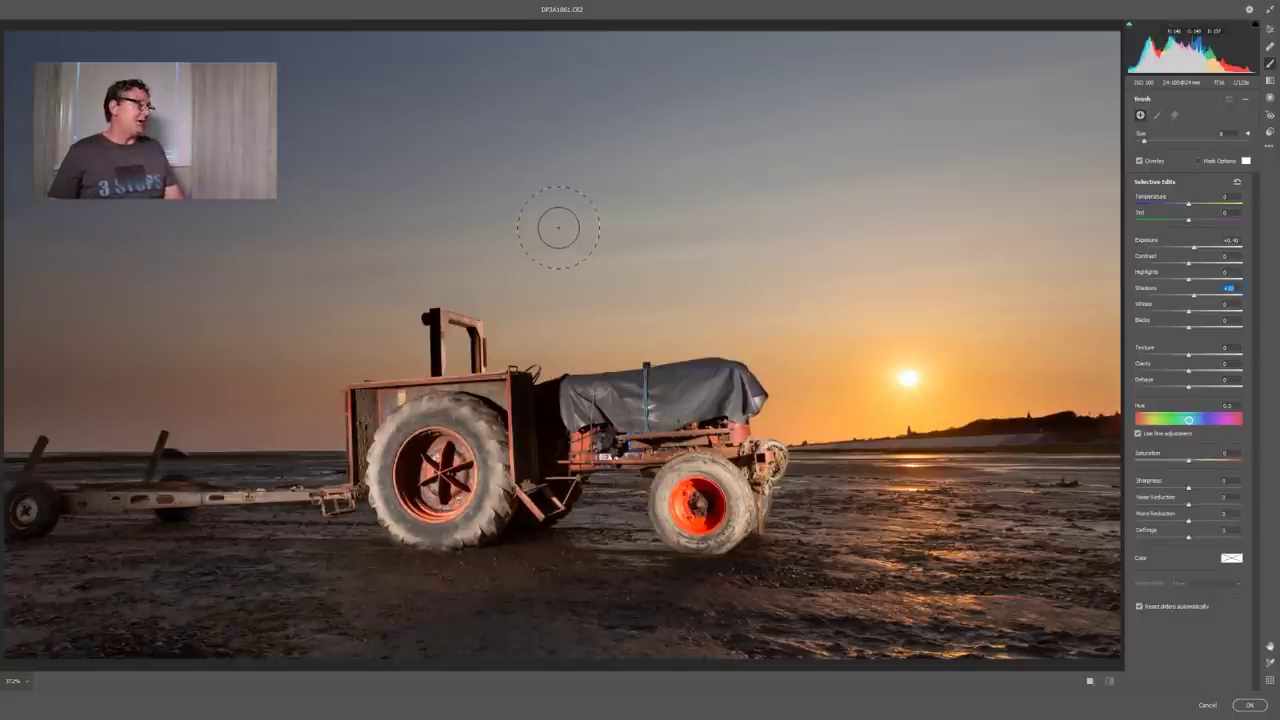
Try brightening a streak of the upper sky with the adjustment brush and a stronger exposure, and delete that adjustment.
left_click_drag(555, 188, 300, 110)
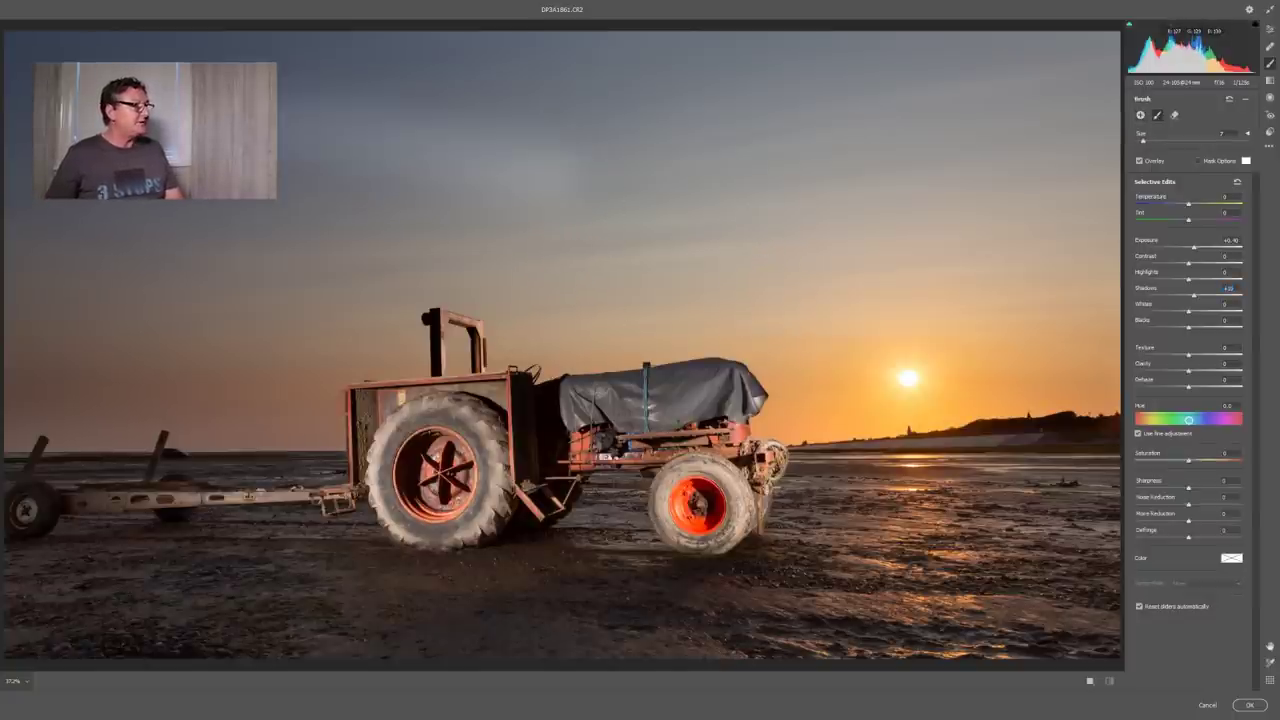
left_click_drag(1196, 248, 1204, 249)
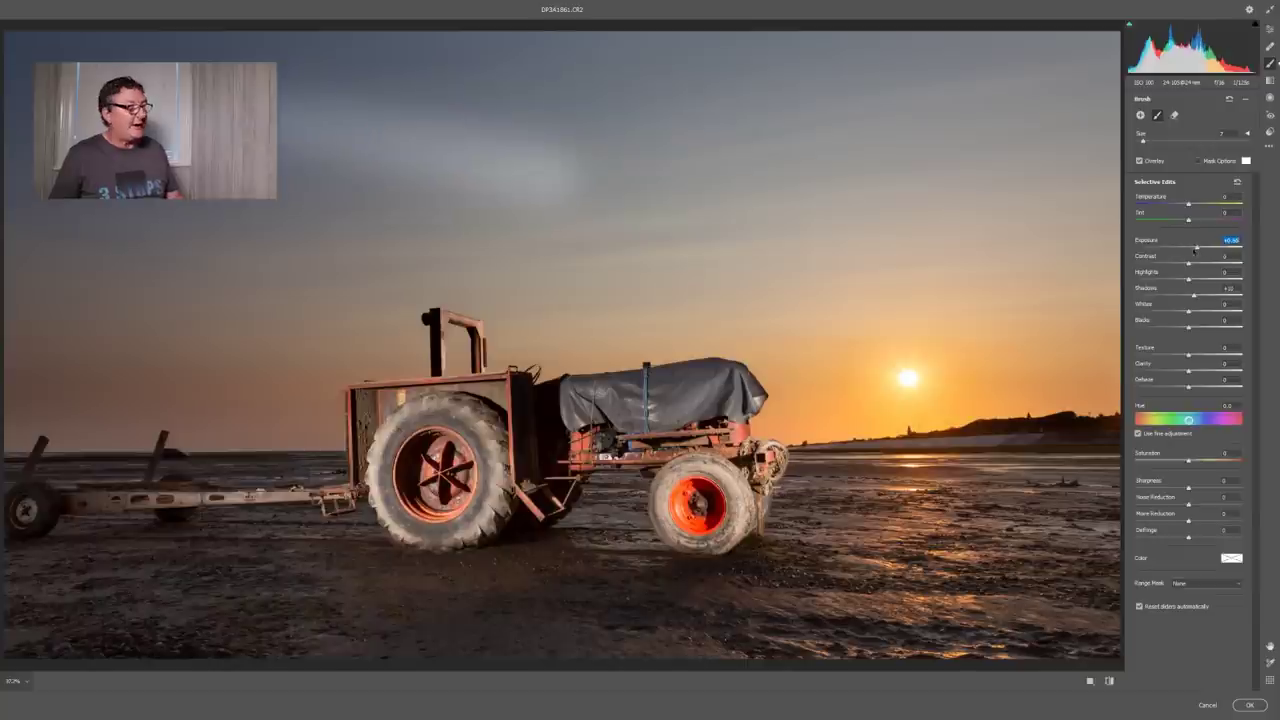
key("ctrl+z")
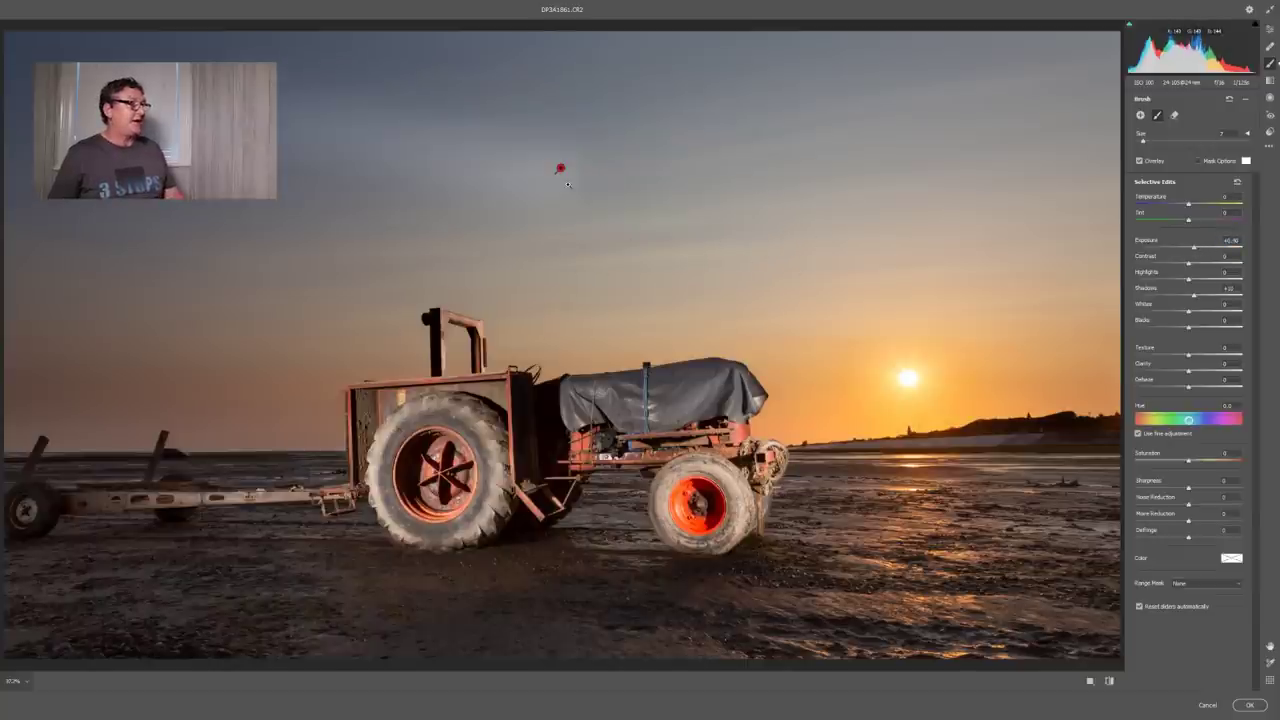
key("Delete")
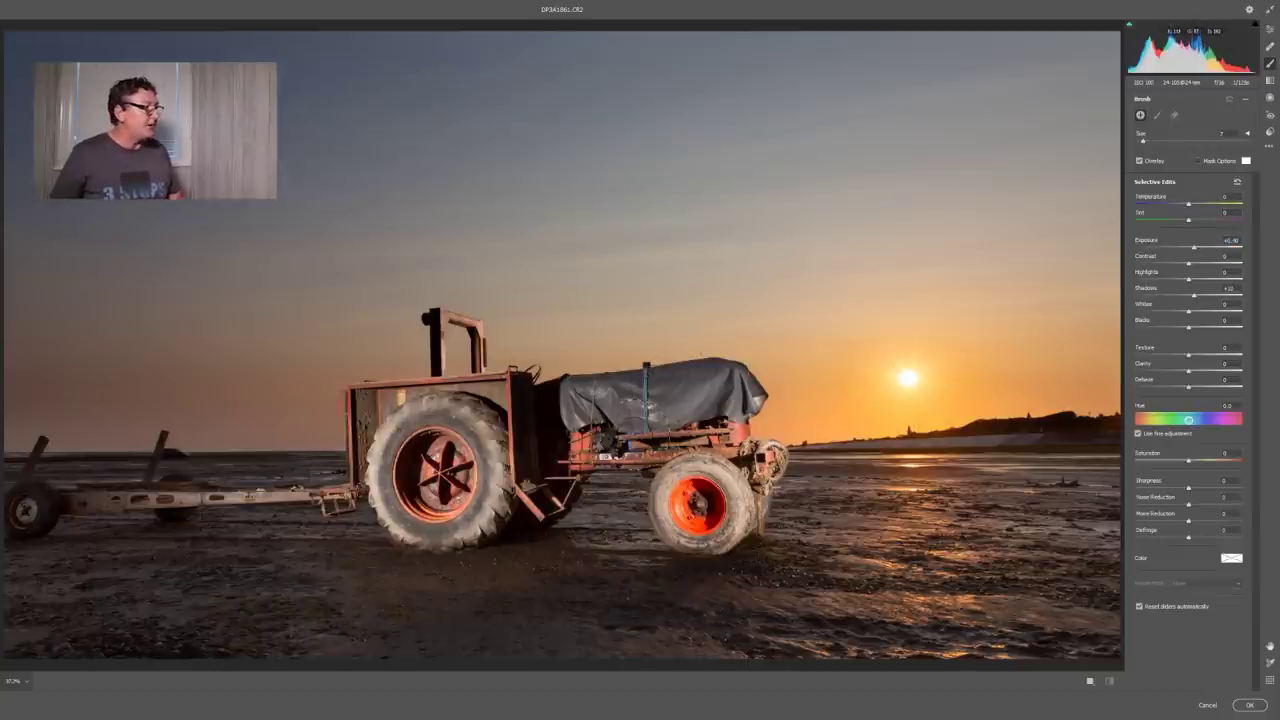
Brush the slight brightening over the tractor's wheels and front with a smaller adjustment brush, apply the filter, and compare before and after.
key("bracketleft")
key("bracketleft")
left_click_drag(711, 470, 704, 412)
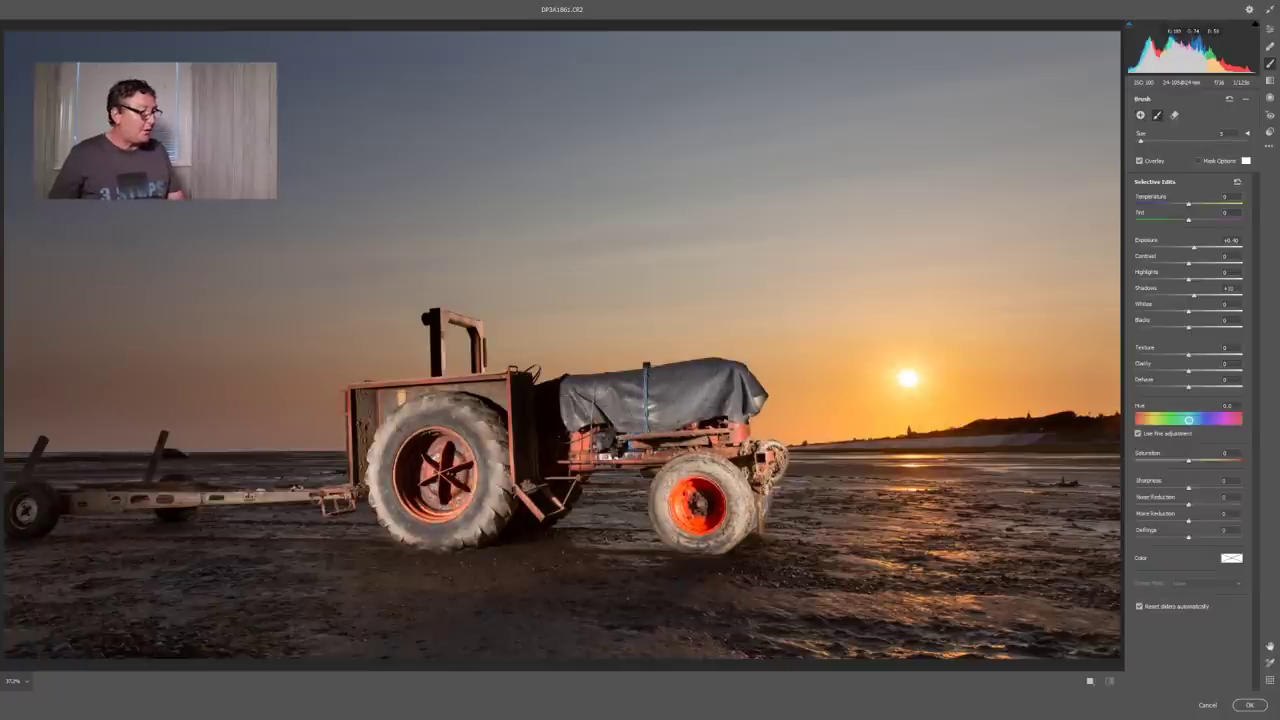
mouse_move(483, 434)
left_mouse_down()
mouse_move(457, 494)
mouse_move(467, 454)
mouse_move(390, 433)
mouse_move(417, 406)
left_mouse_up()
mouse_move(688, 450)
left_mouse_down()
mouse_move(680, 480)
mouse_move(734, 450)
mouse_move(750, 478)
left_mouse_up()
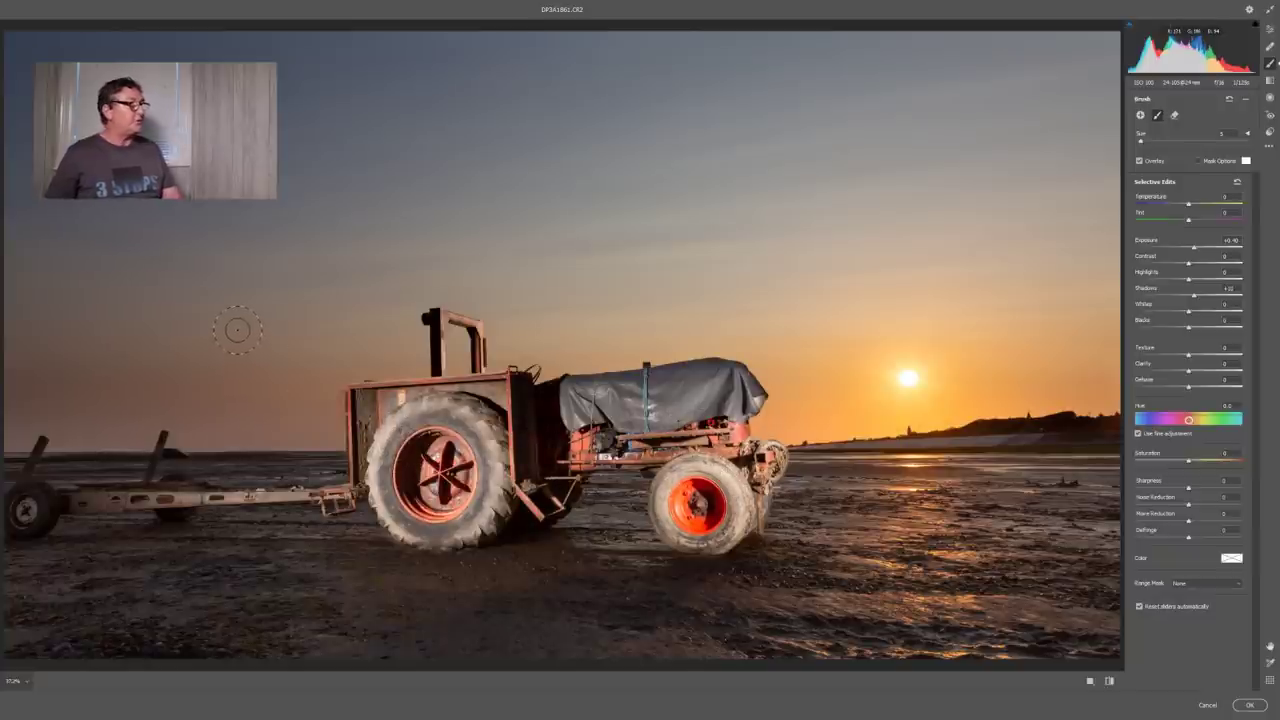
left_click(1249, 705)
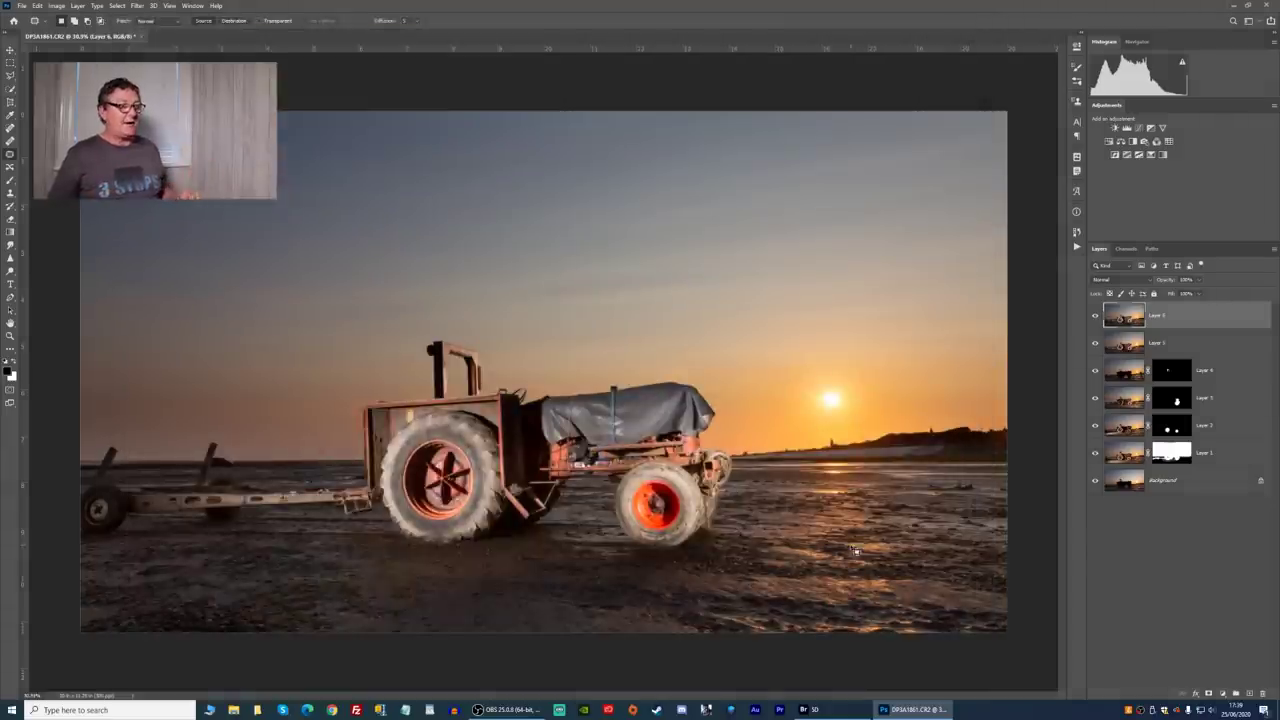
left_click(1095, 315)
left_click(1095, 315)
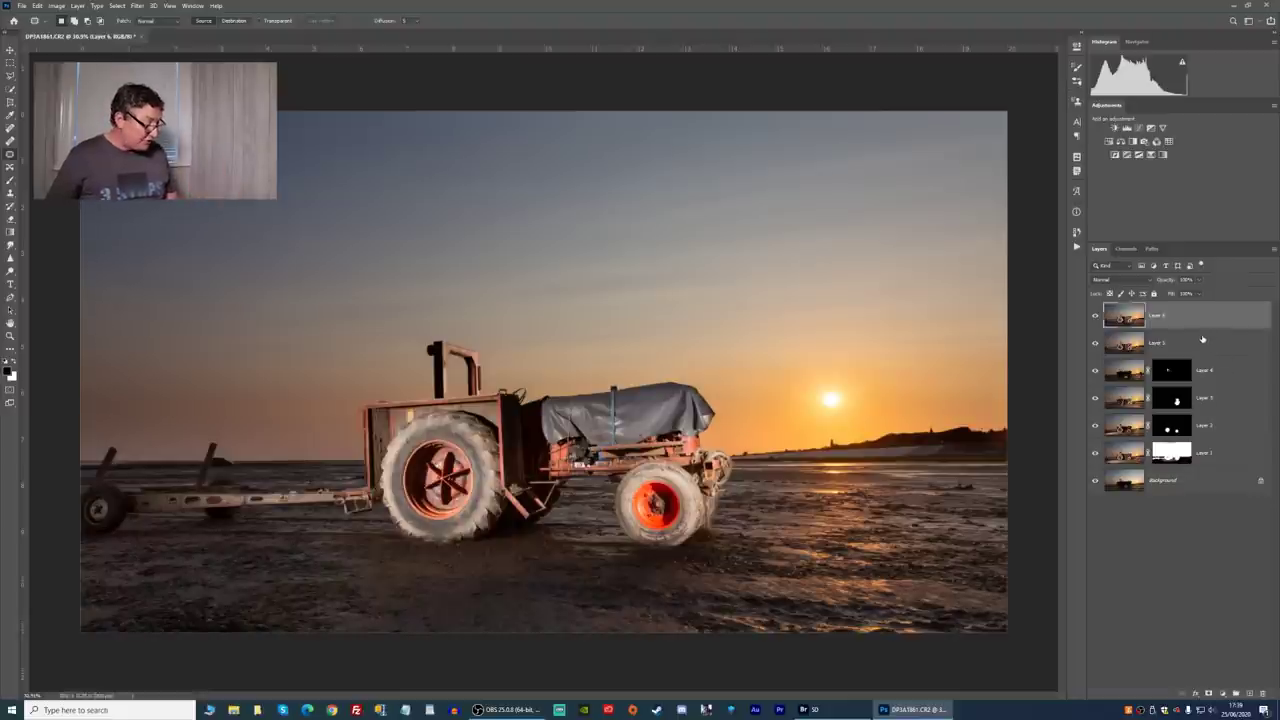
Stamp the visible image into a new top layer, delete the surplus duplicate, and open the remaining one in the Camera Raw Filter.
key("ctrl+alt+shift+e")
key("ctrl+alt+shift+e")
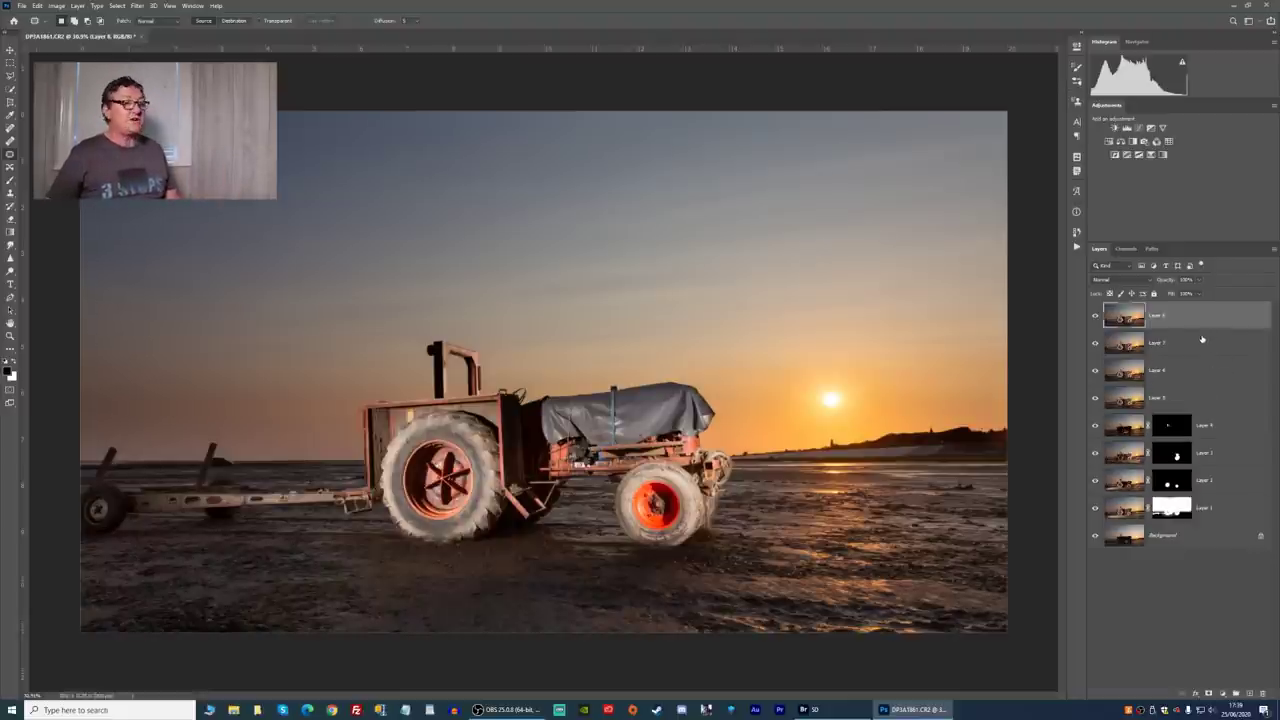
left_click_drag(1199, 320, 1260, 692)
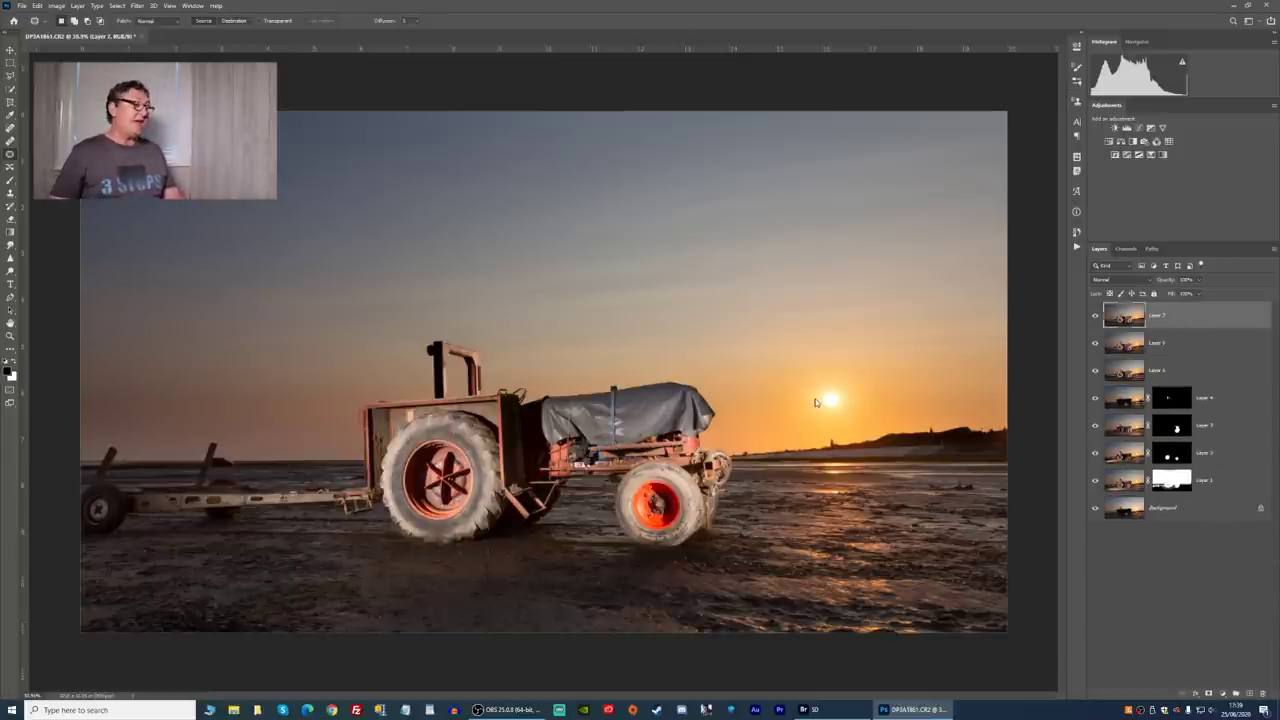
key("ctrl+shift+a")
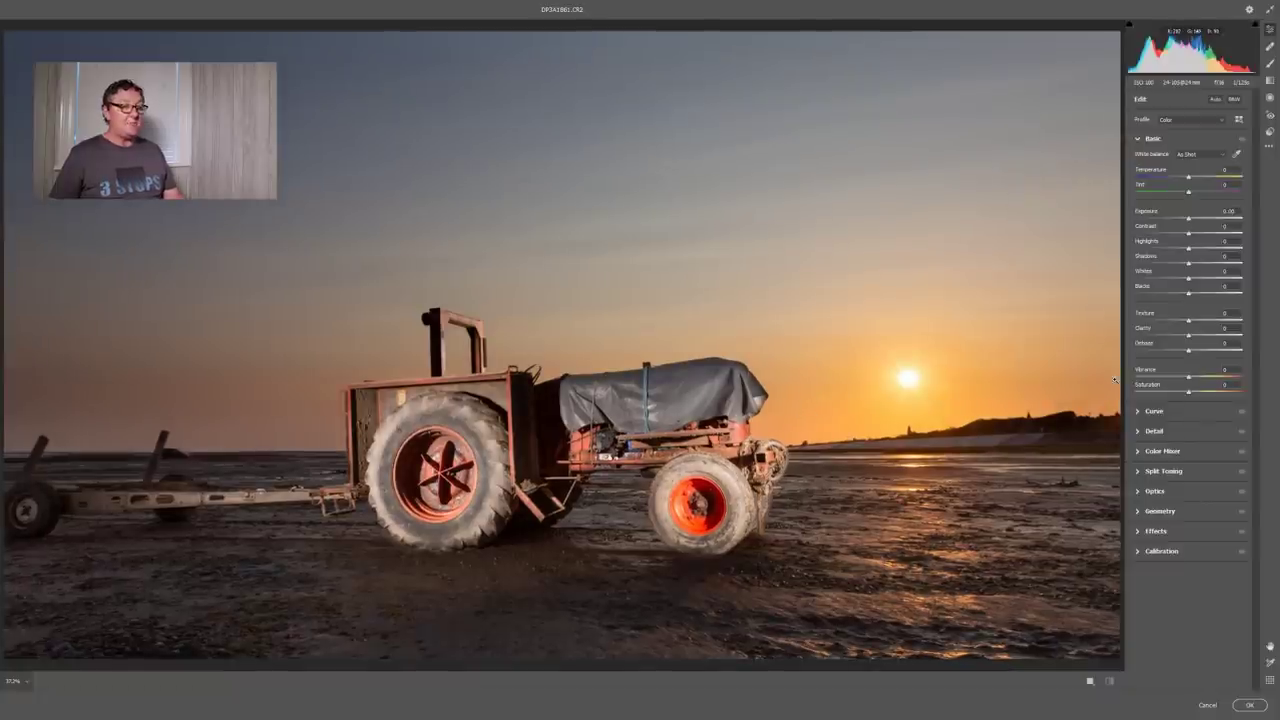
Raise Texture to about +19 and Clarity to about +52 across the whole image, and apply the filter.
left_click_drag(1190, 335, 1196, 337)
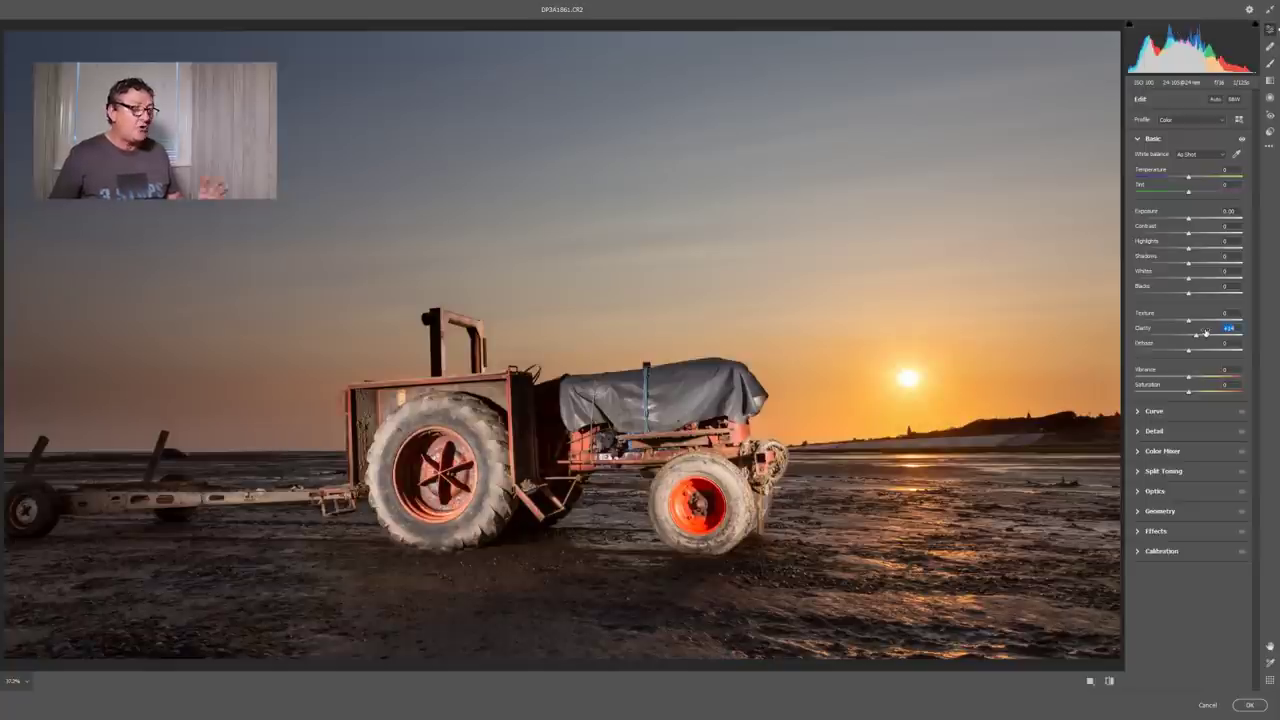
left_click_drag(1200, 320, 1217, 340)
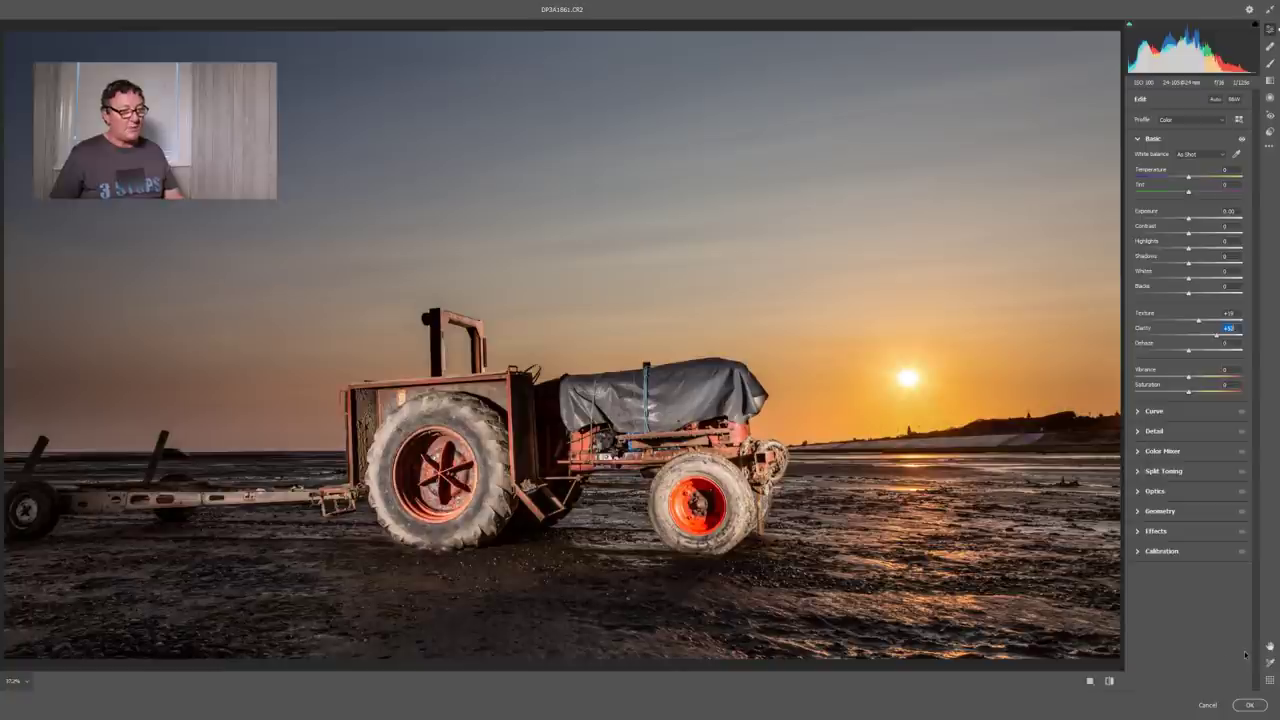
left_click(1249, 705)
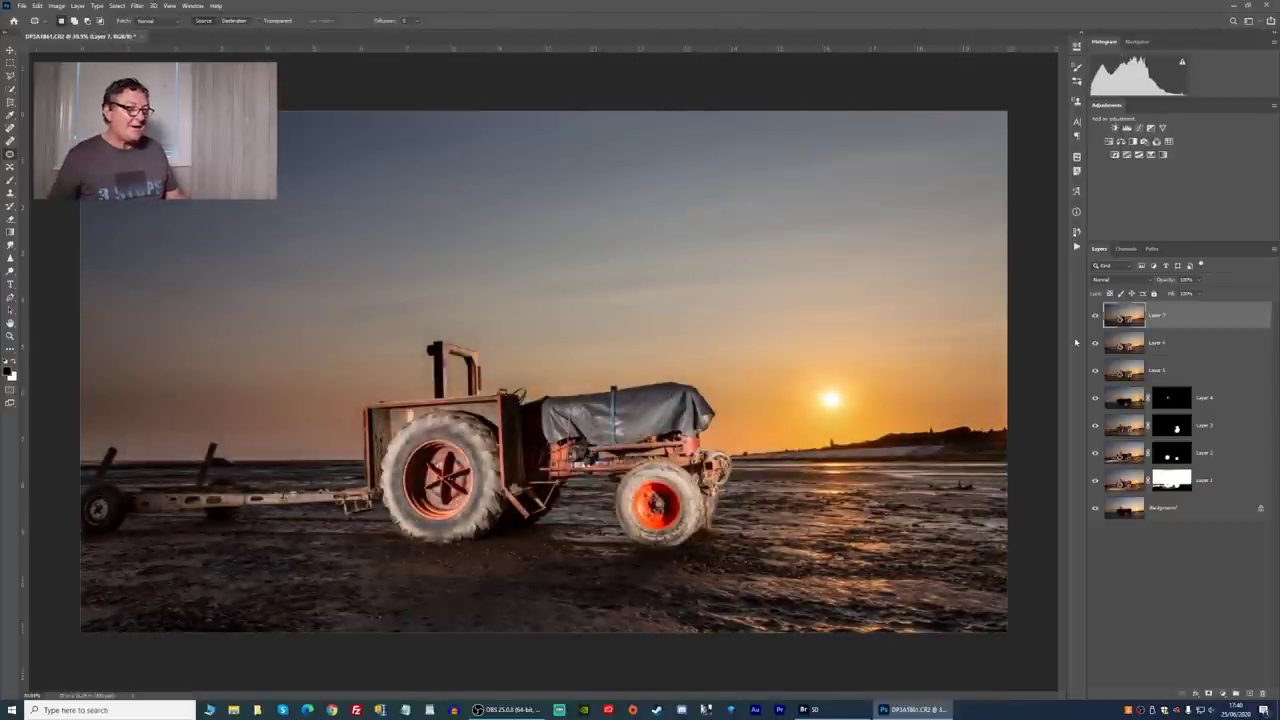
Compare the image with and without the top texture and clarity layer.
left_click(1095, 316)
left_click(1095, 316)
left_click(1095, 316)
left_click(1095, 316)
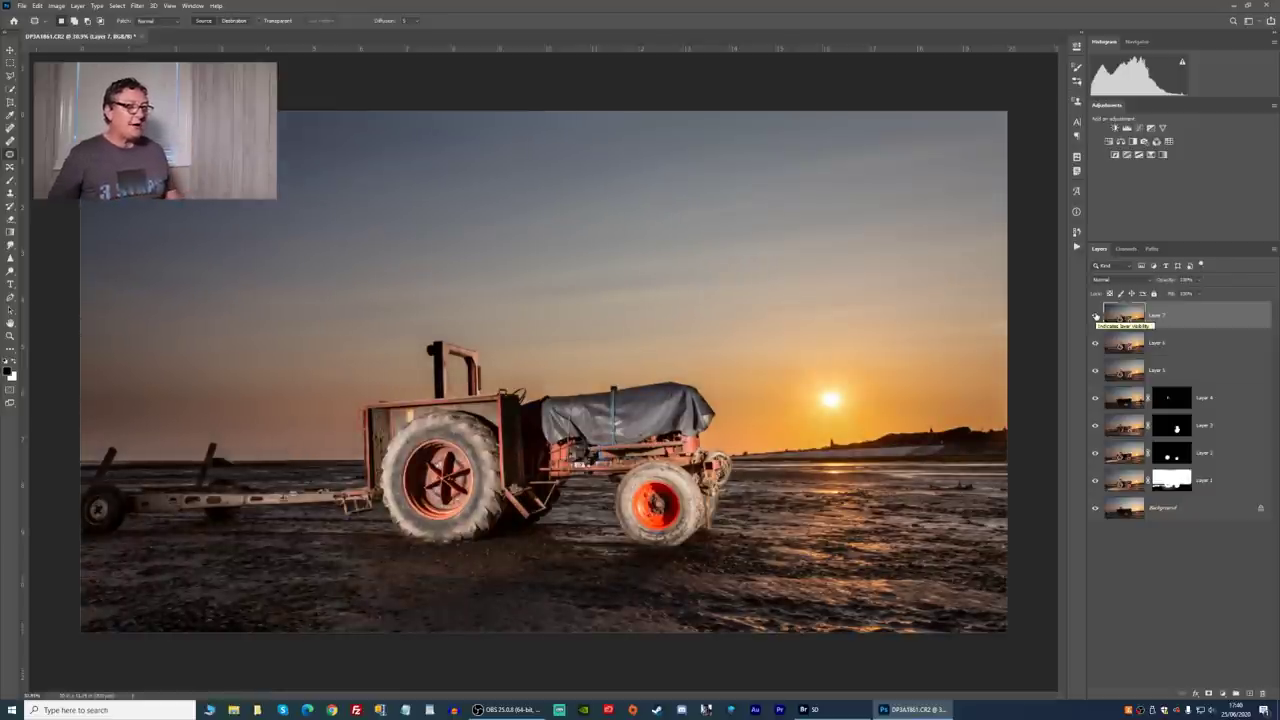
Add a layer mask to the top layer, invert it to black, and paint the tractor in with an enlarged white brush.
left_click(1209, 695)
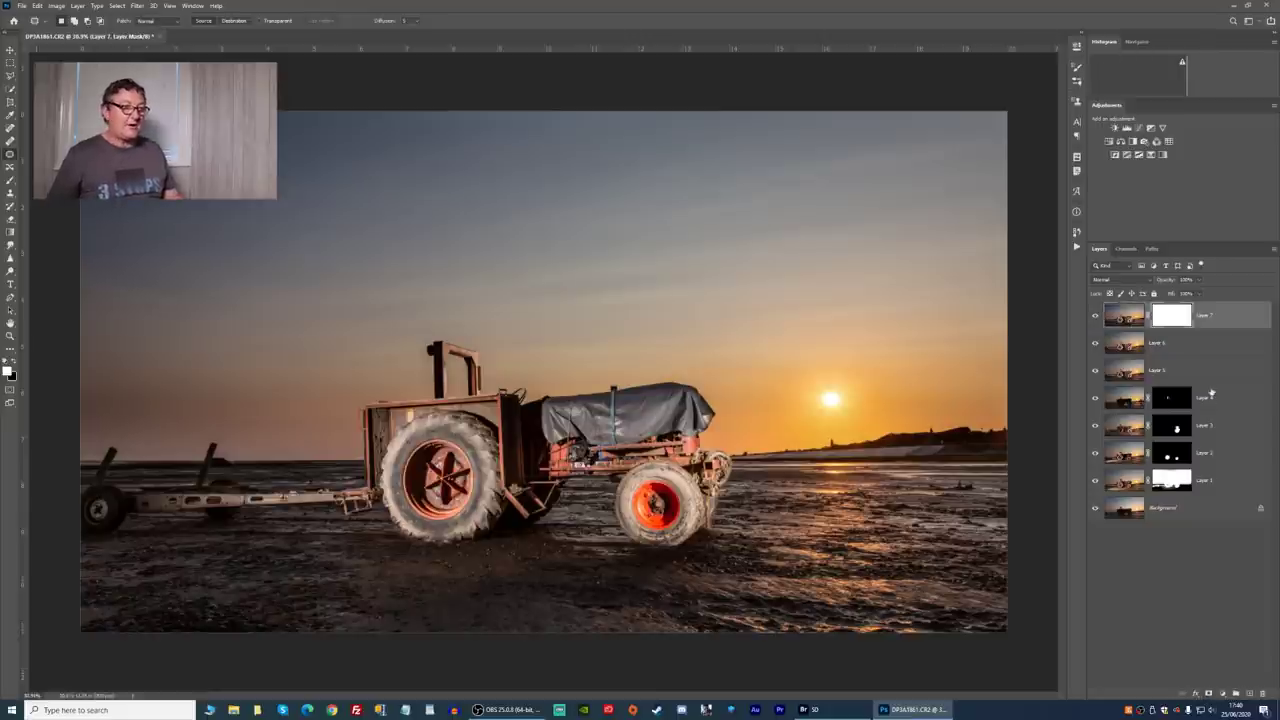
key("ctrl+i")
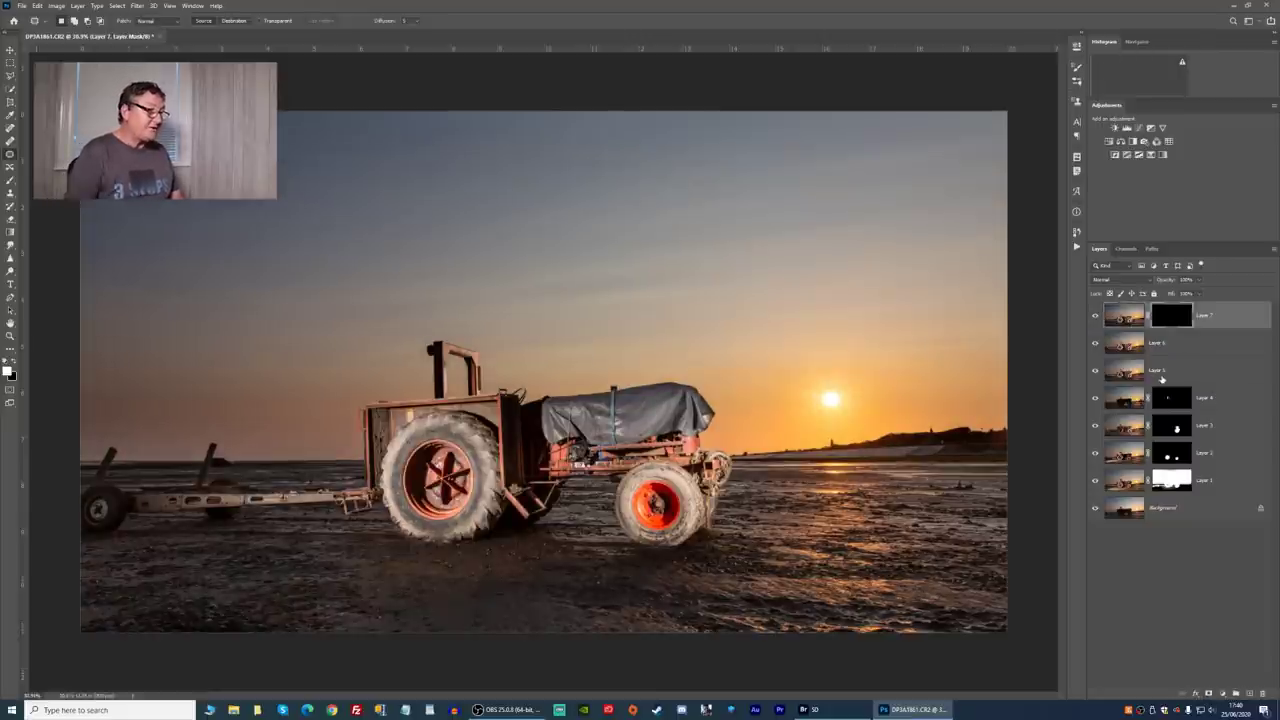
key("b")
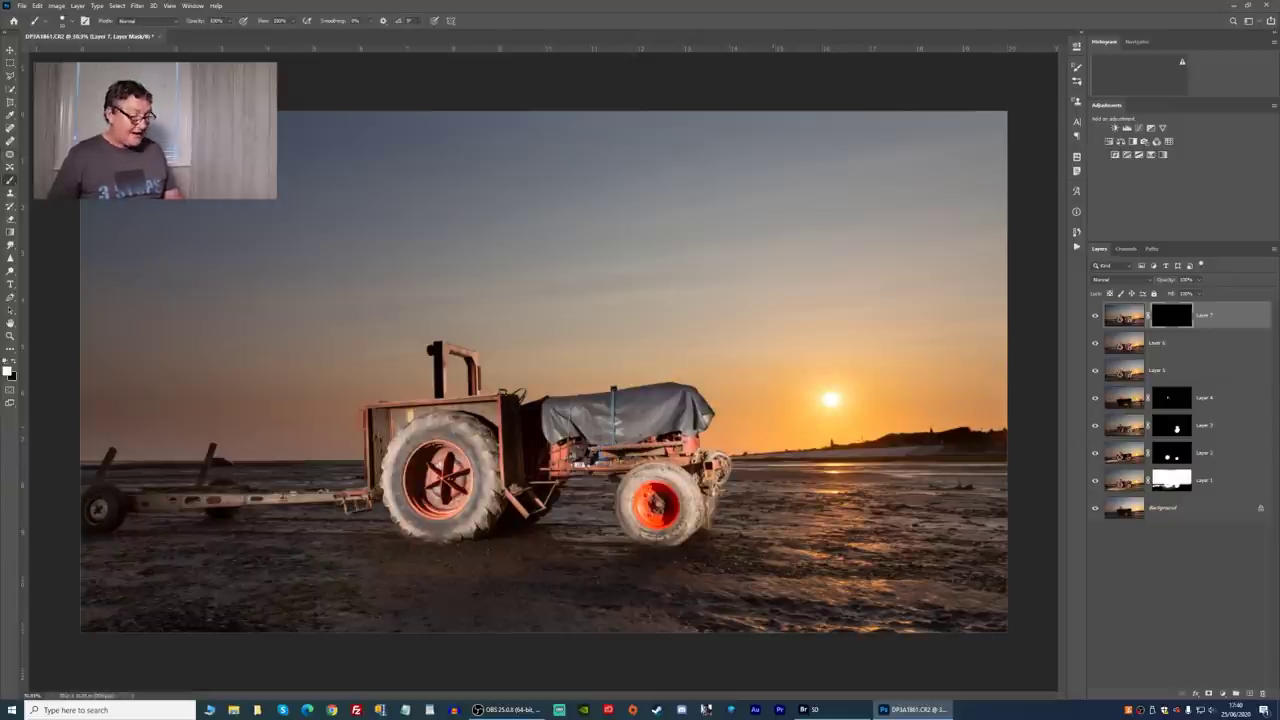
key("bracketright")
key("bracketright")
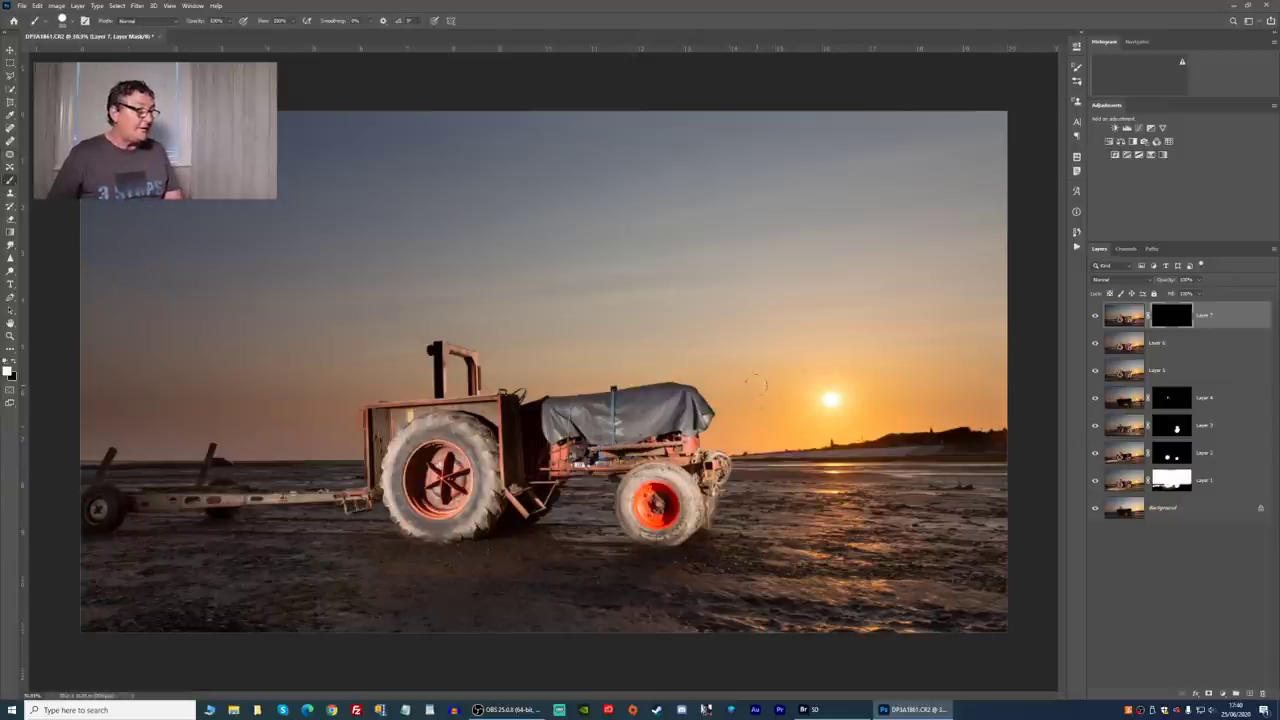
key("5")
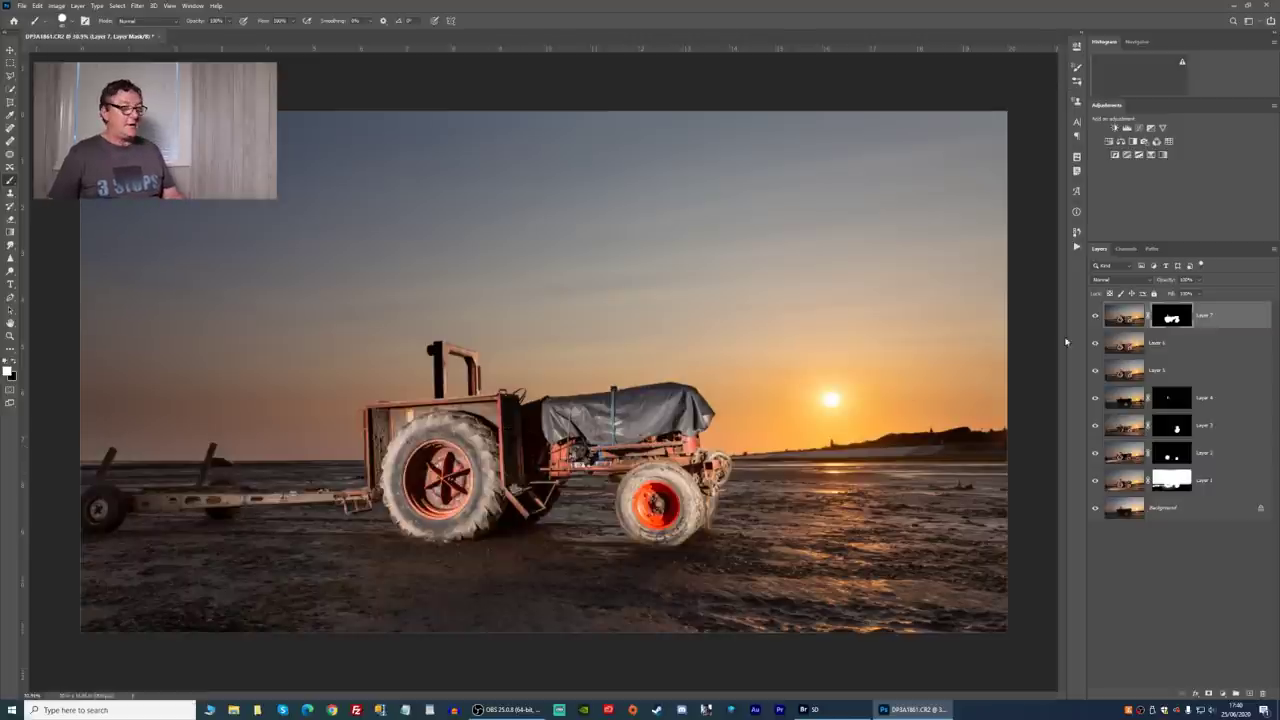
Compare the tractor with and without the masked top layer.
left_click(1096, 316)
left_click(1096, 317)
left_click(1096, 318)
left_click(1096, 318)
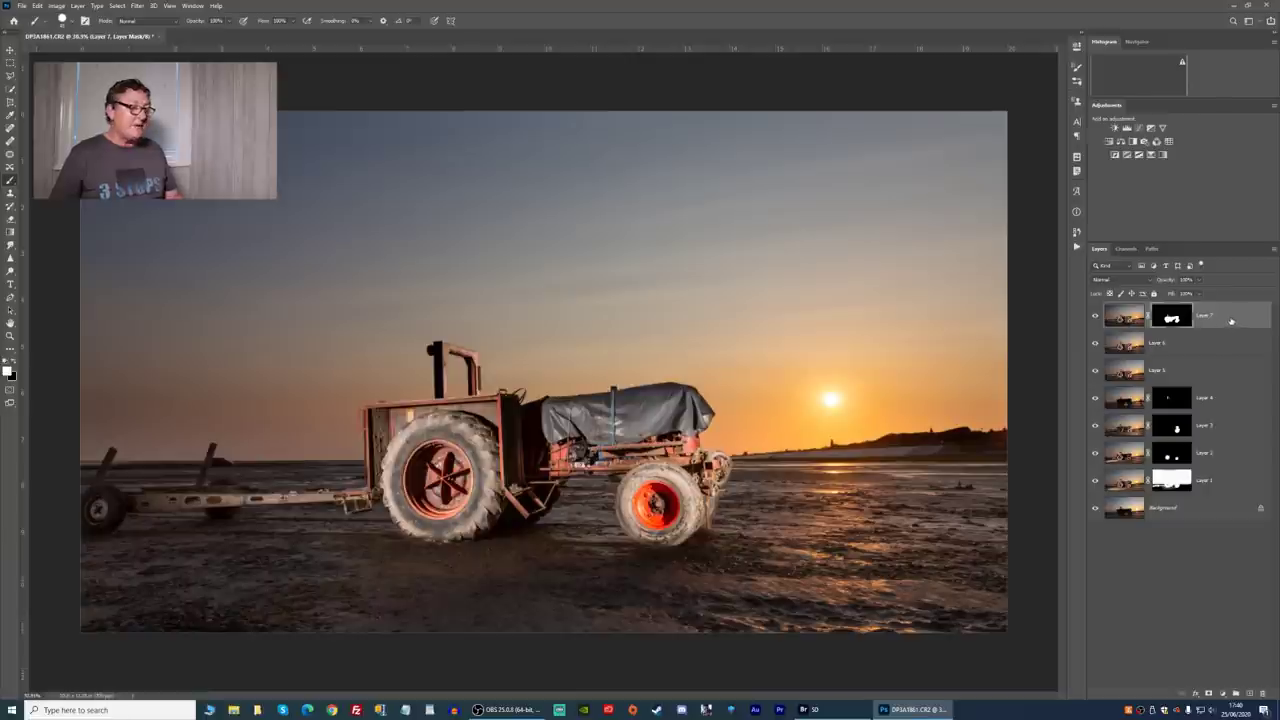
Stamp the masked result into a new top layer and open it in the Camera Raw Filter.
left_click(1230, 320)
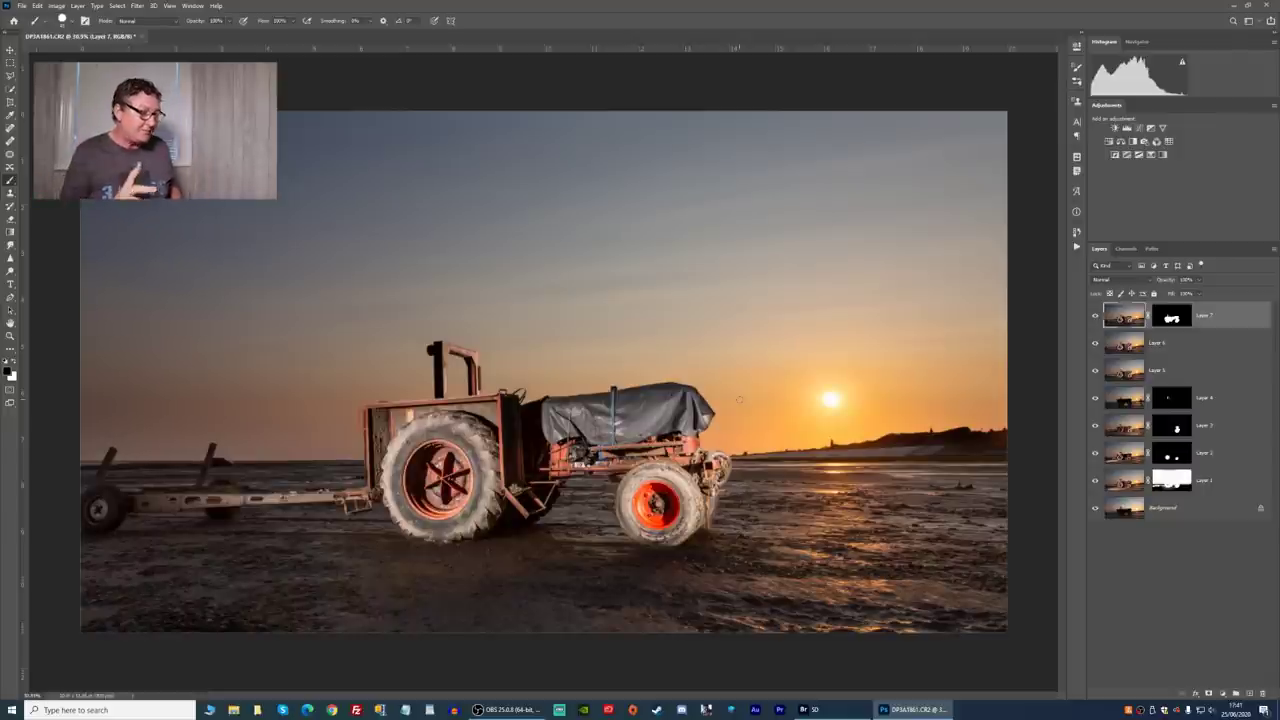
key("ctrl+shift+alt+e")
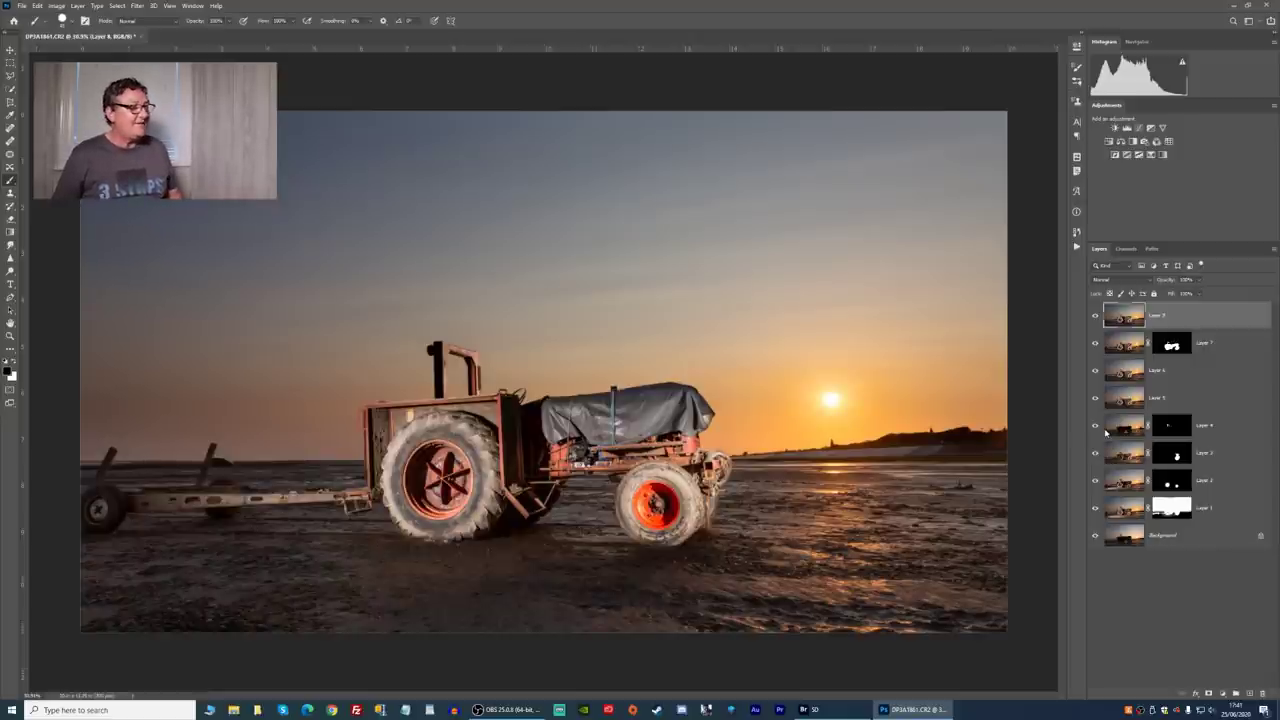
key("ctrl+shift+a")
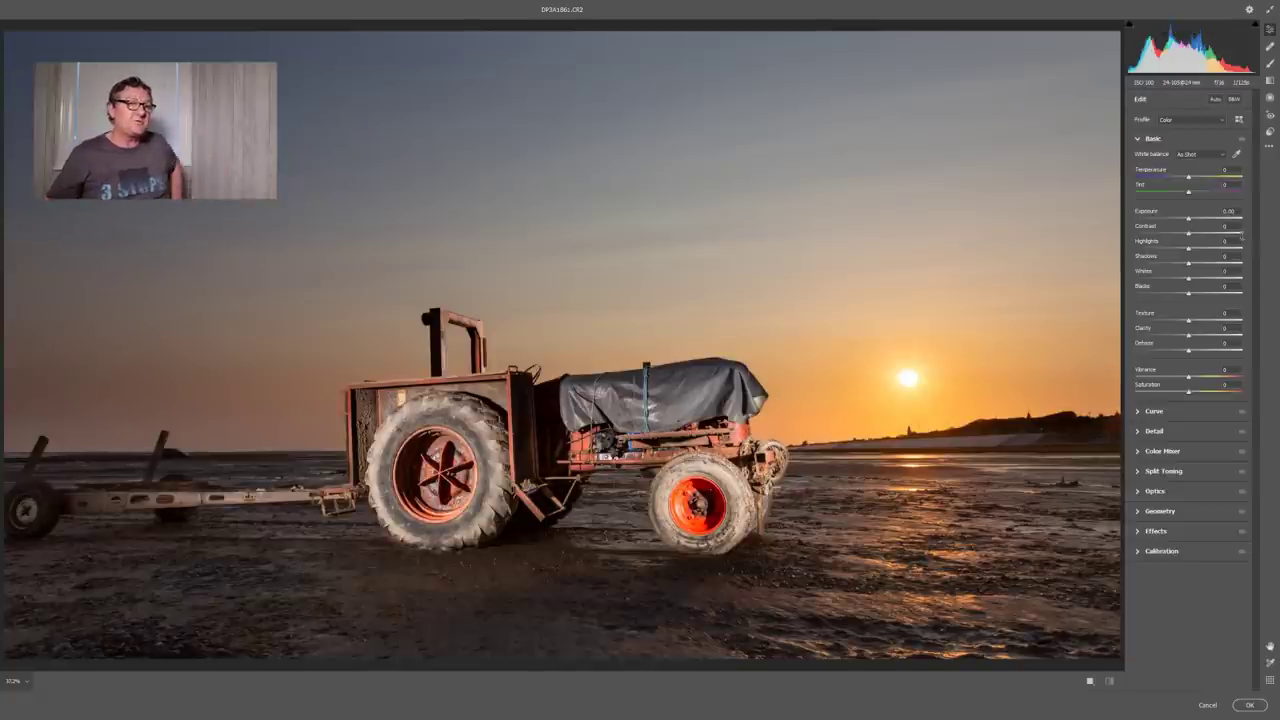
Convert the image to black and white with Exposure +0.35, Contrast +8, Highlights -17, Whites +19 and Blacks -46.
left_click(1234, 99)
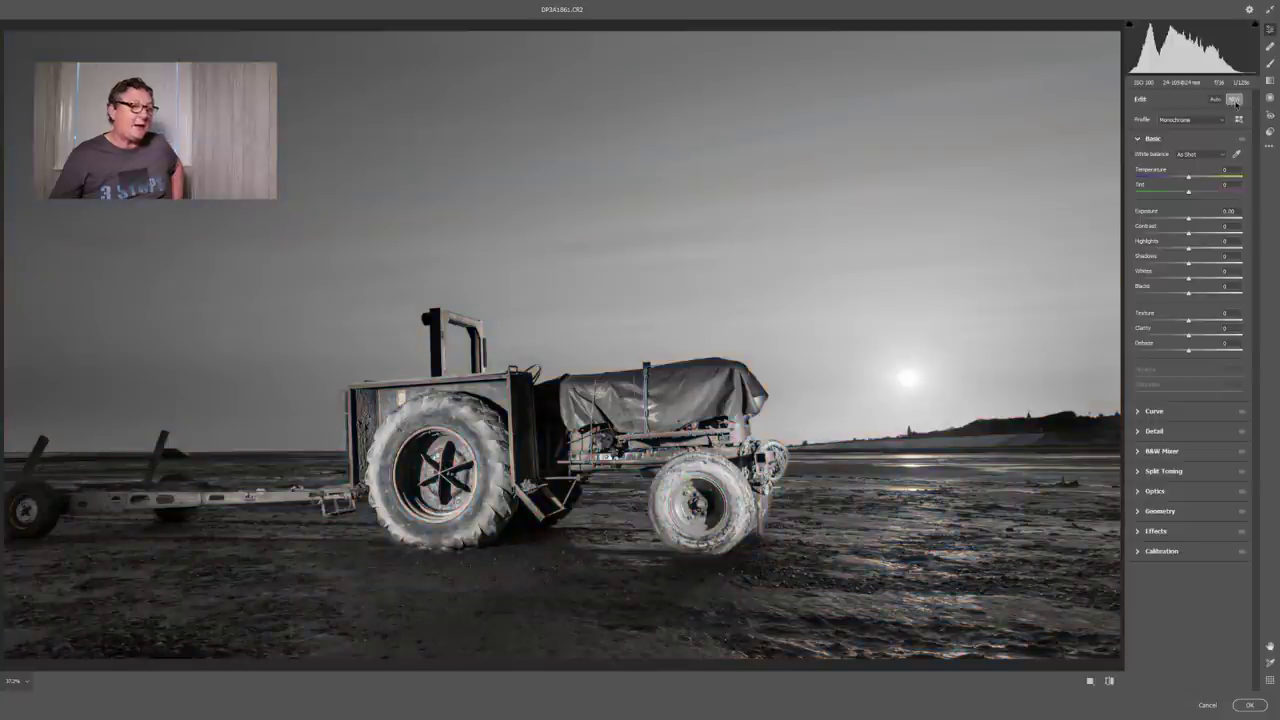
left_click(1171, 294)
left_click_drag(1171, 294, 1199, 278)
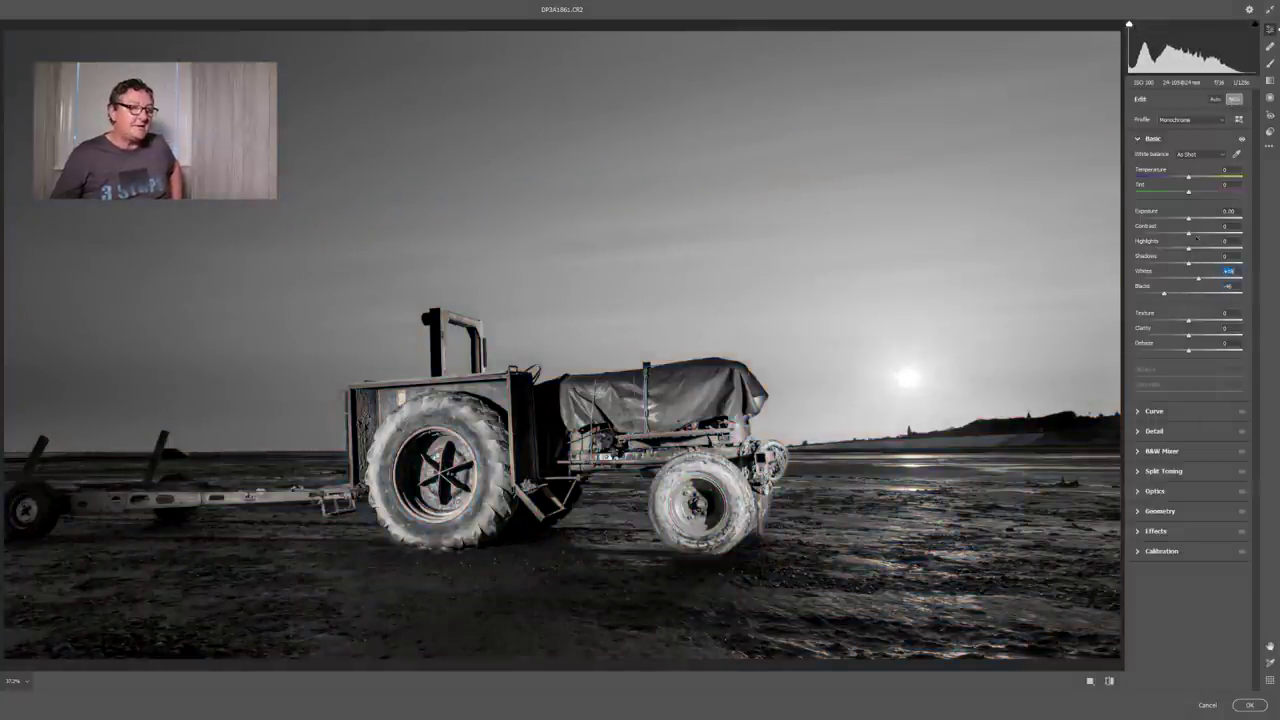
mouse_move(1188, 219)
left_mouse_down()
mouse_move(1179, 249)
mouse_move(1193, 220)
left_mouse_up()
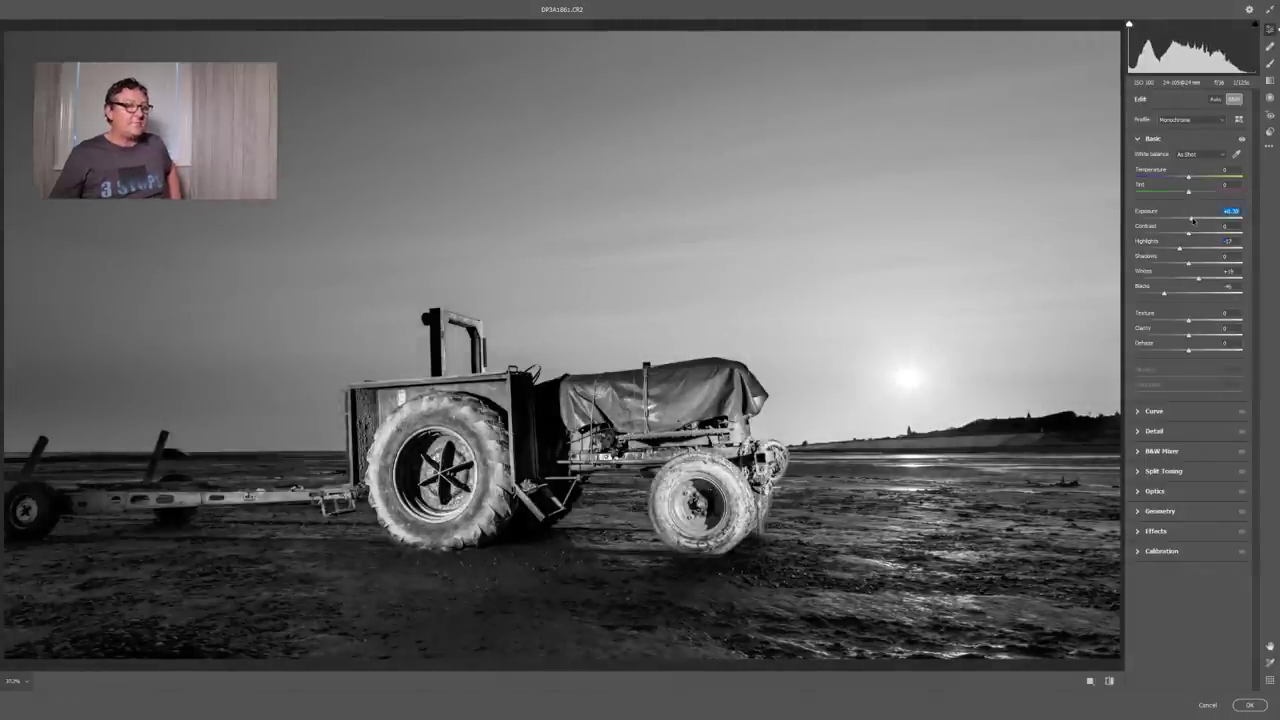
left_click_drag(1189, 233, 1191, 234)
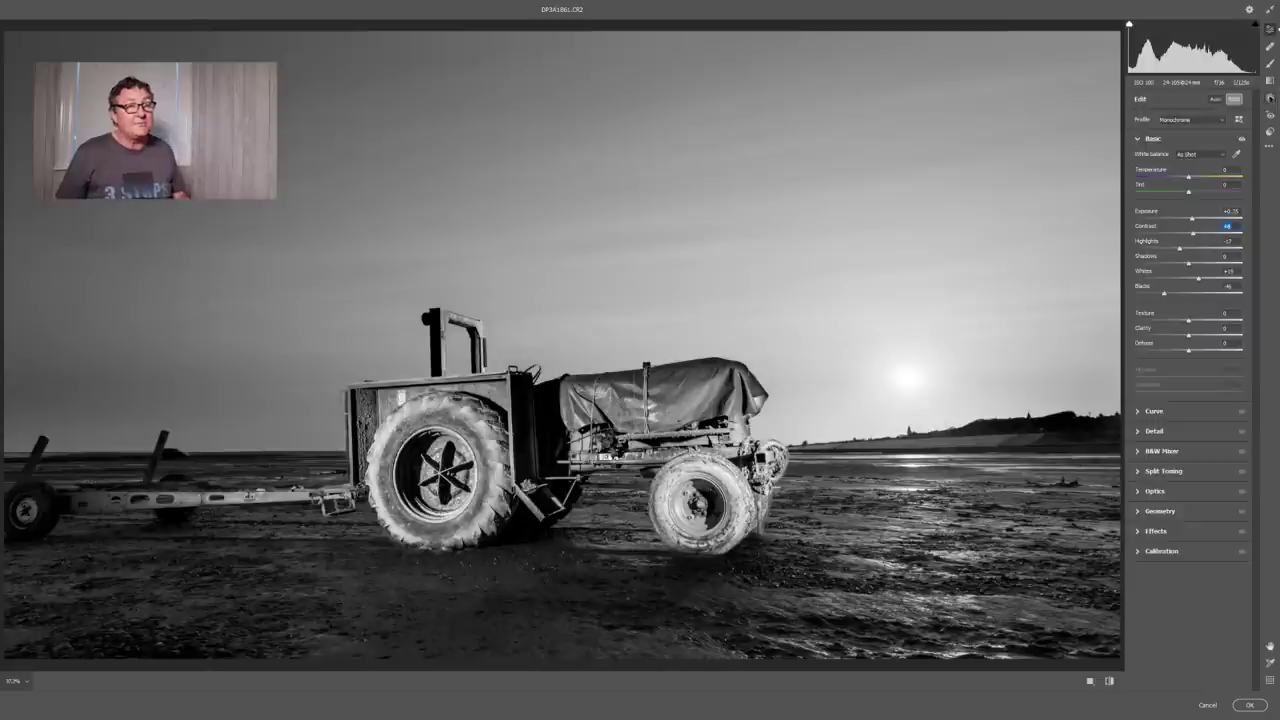
Darken the sky from its upper edge with several graduated filters at Exposure -0.50 and Shadows -14.
left_click(1270, 81)
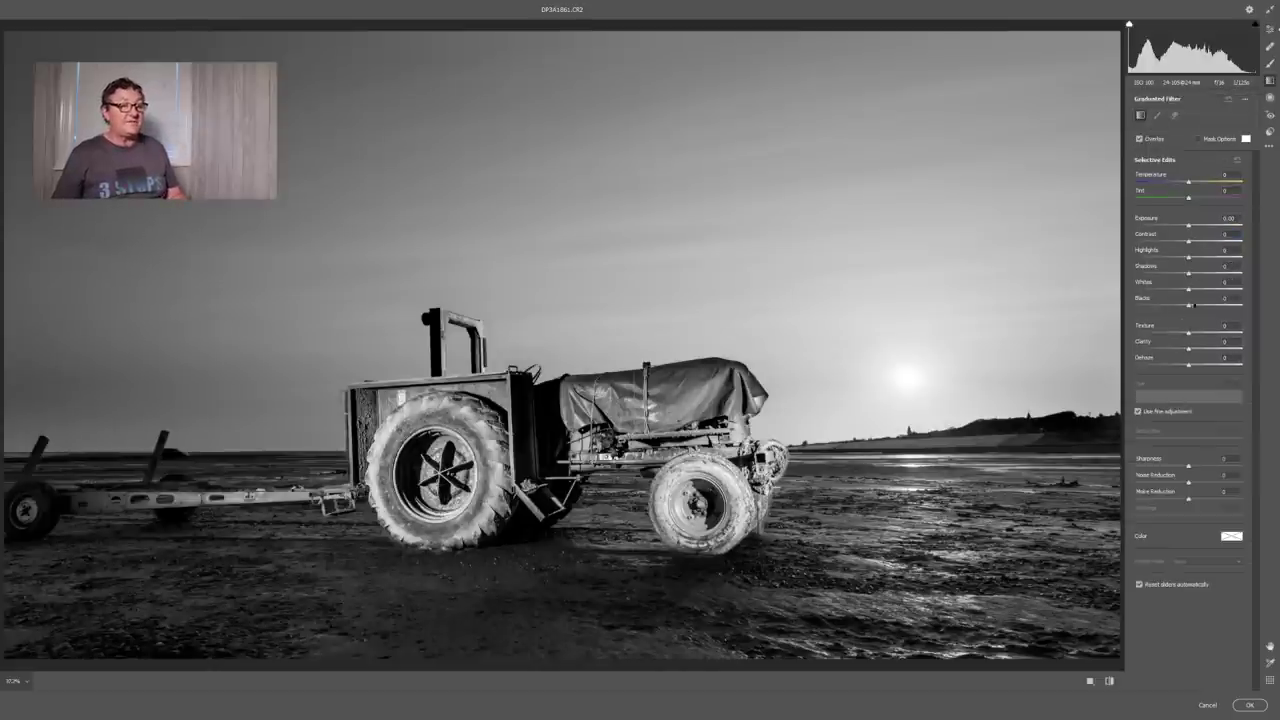
left_click_drag(1188, 227, 1182, 227)
left_click_drag(1188, 275, 1181, 276)
left_click_drag(1047, 63, 1006, 300)
left_click_drag(248, 125, 262, 228)
left_click_drag(684, 46, 693, 168)
left_click_drag(986, 60, 958, 342)
Darken the muddy foreground with three graduated filters rising from its lower edge, one on the sun side and two below the trailer.
left_click_drag(1047, 625, 988, 491)
left_click_drag(157, 617, 184, 455)
left_click_drag(298, 649, 313, 489)
Add slanted graduated filters over both upper sky corners, shift the foreground gradient nearest the rear wheel downward, and apply the filter.
left_click_drag(75, 33, 169, 309)
key("ctrl+z")
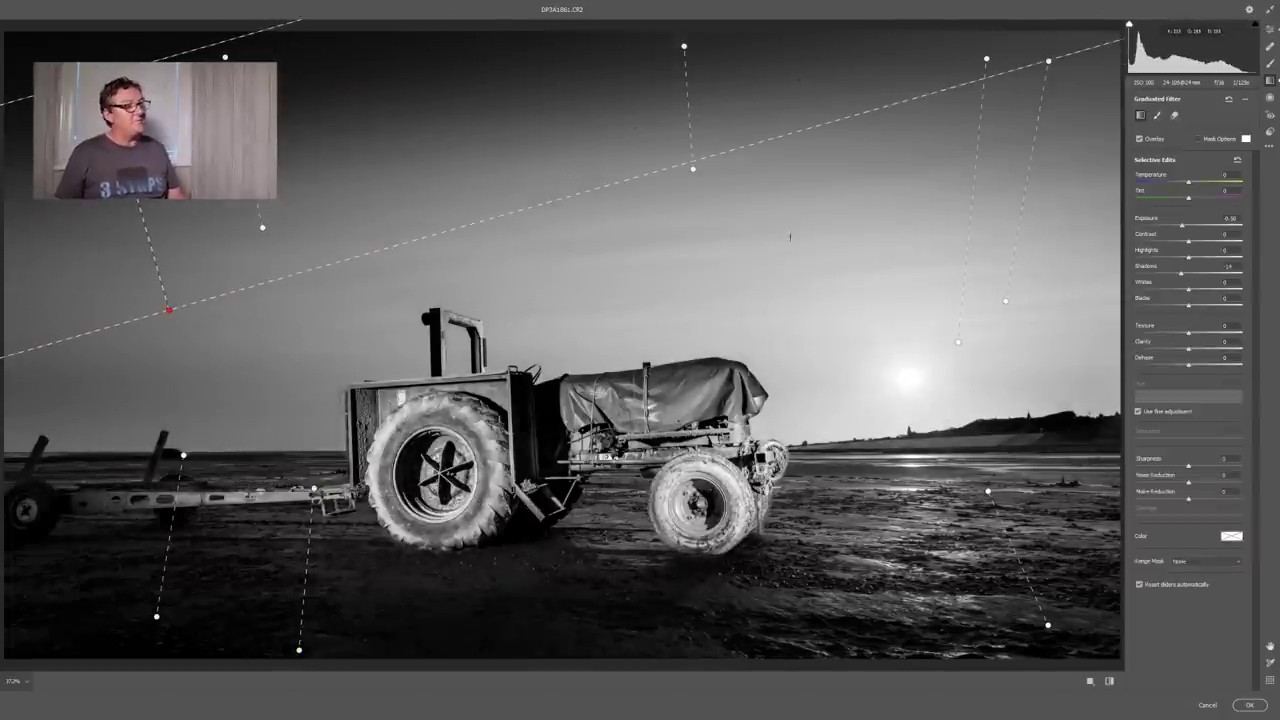
left_click_drag(1090, 143, 999, 312)
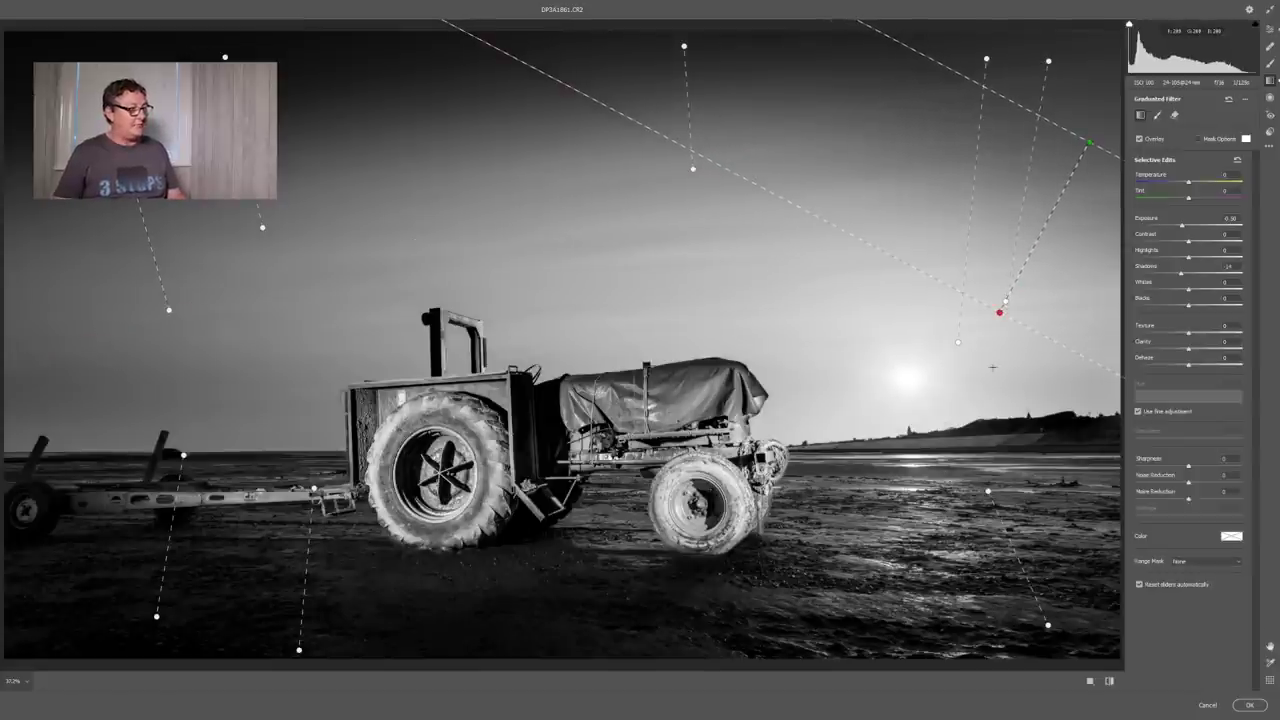
left_click_drag(309, 538, 300, 565)
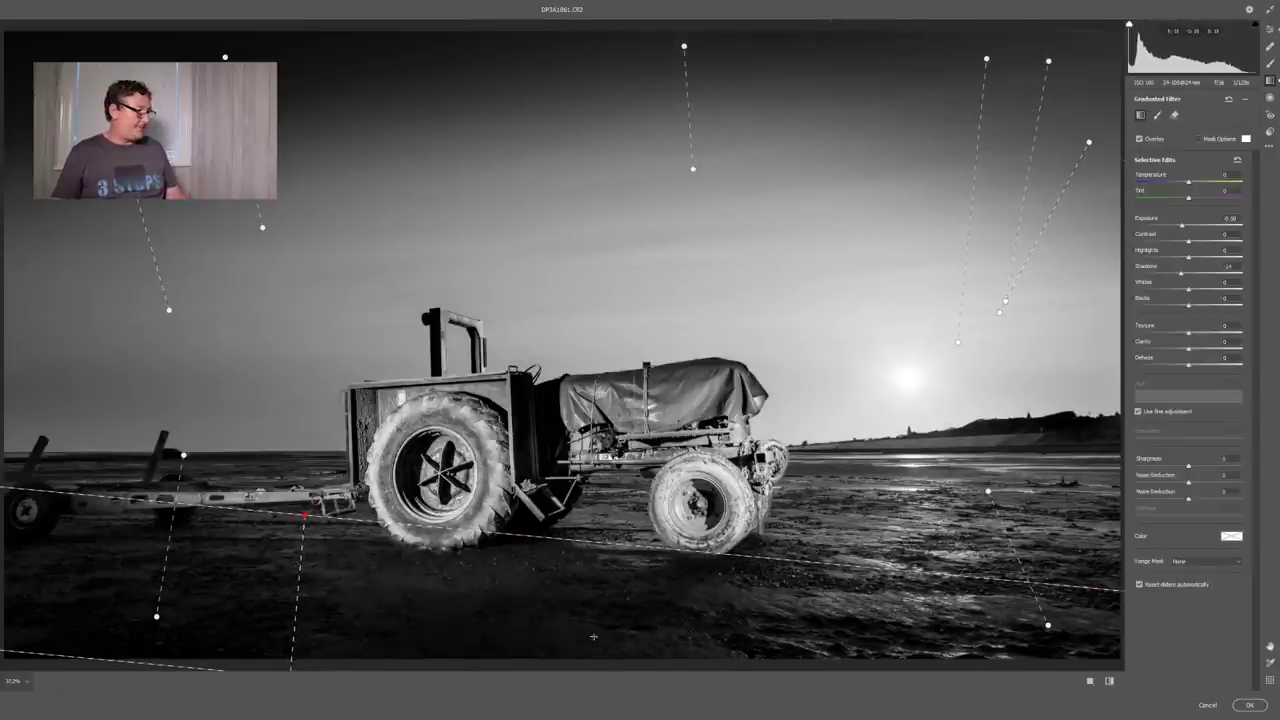
left_click(1251, 706)
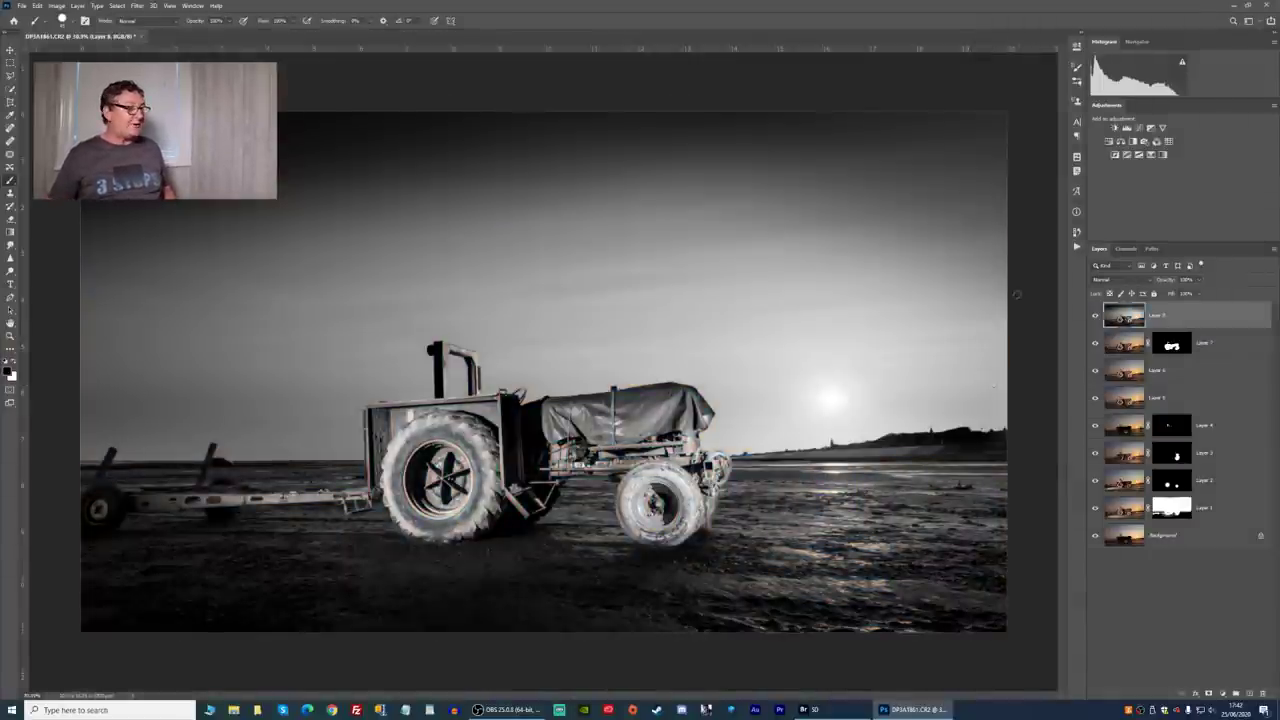
Compare the black-and-white version with the colour version beneath it, leaving the black-and-white layer shown.
left_click(1096, 316)
left_click(1096, 316)
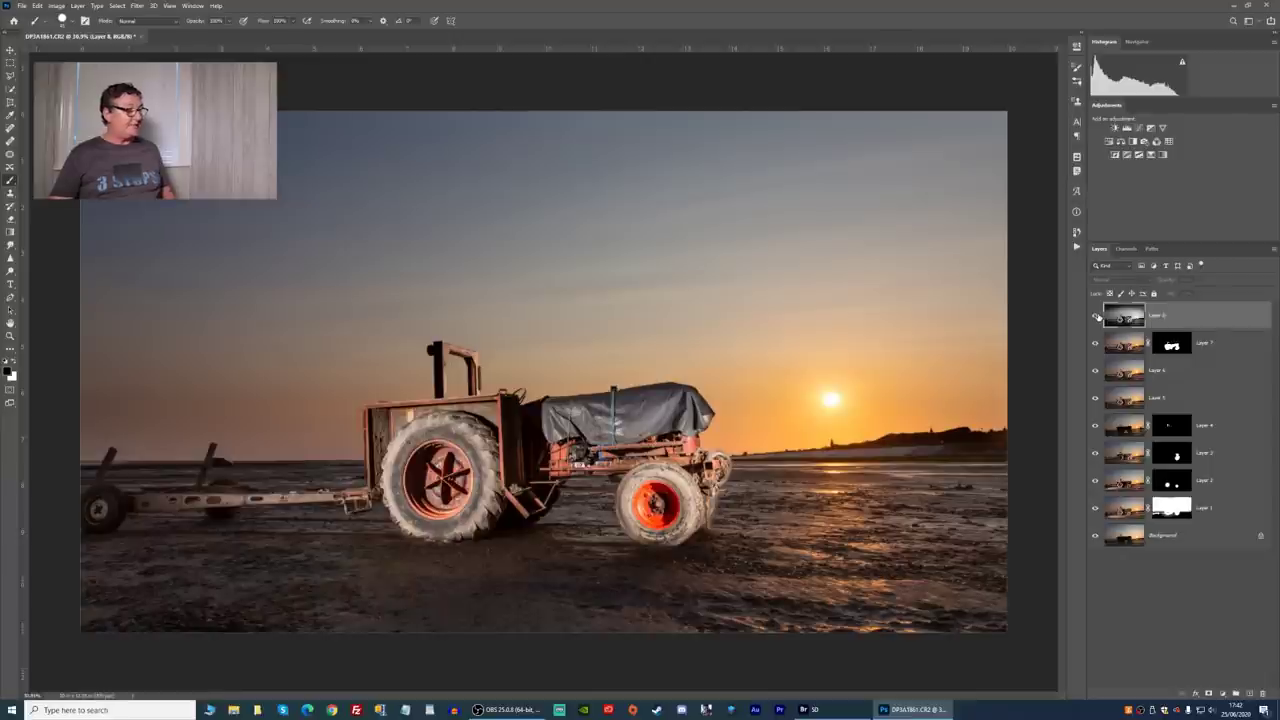
left_click(1096, 316)
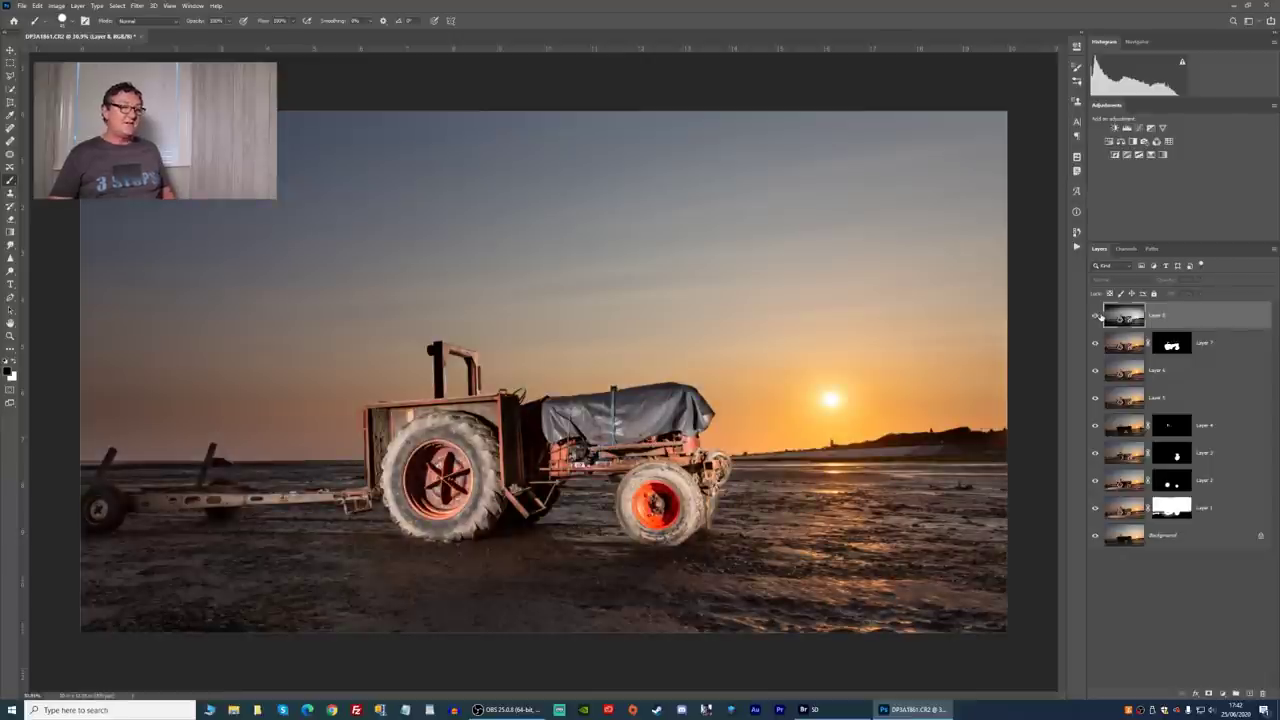
left_click(1096, 316)
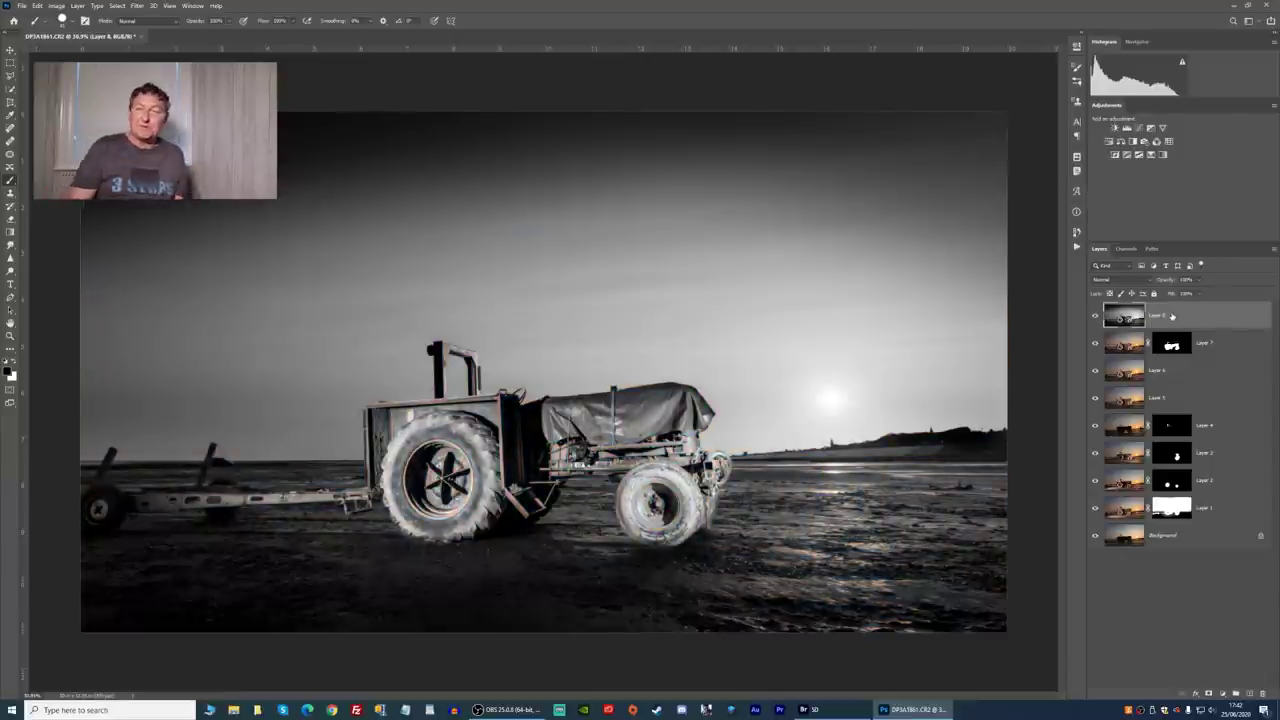